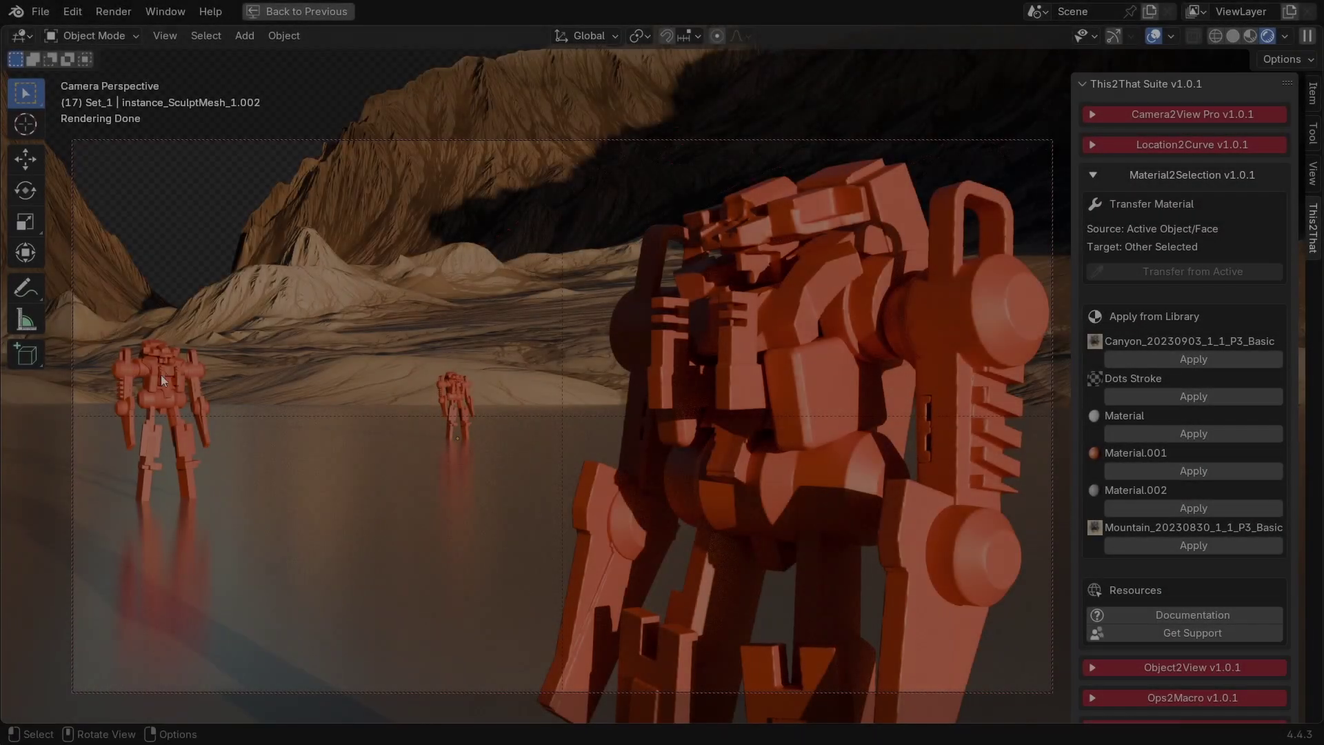
Give the far robots Material.002 and the plain Material from the library, then deselect all.
{"action": "left_click", "coordinate": [175, 365]}
{"action": "left_click", "coordinate": [1152, 508]}
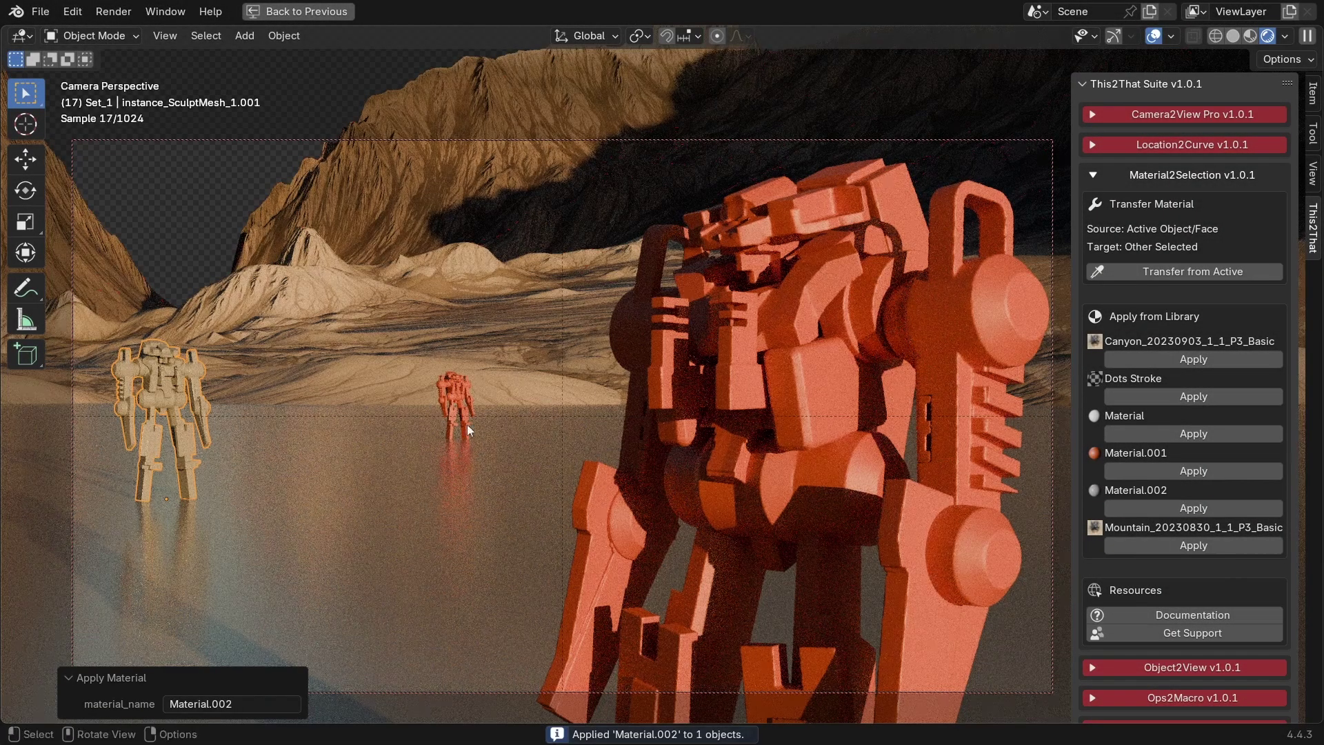
{"action": "left_click", "coordinate": [1159, 429]}
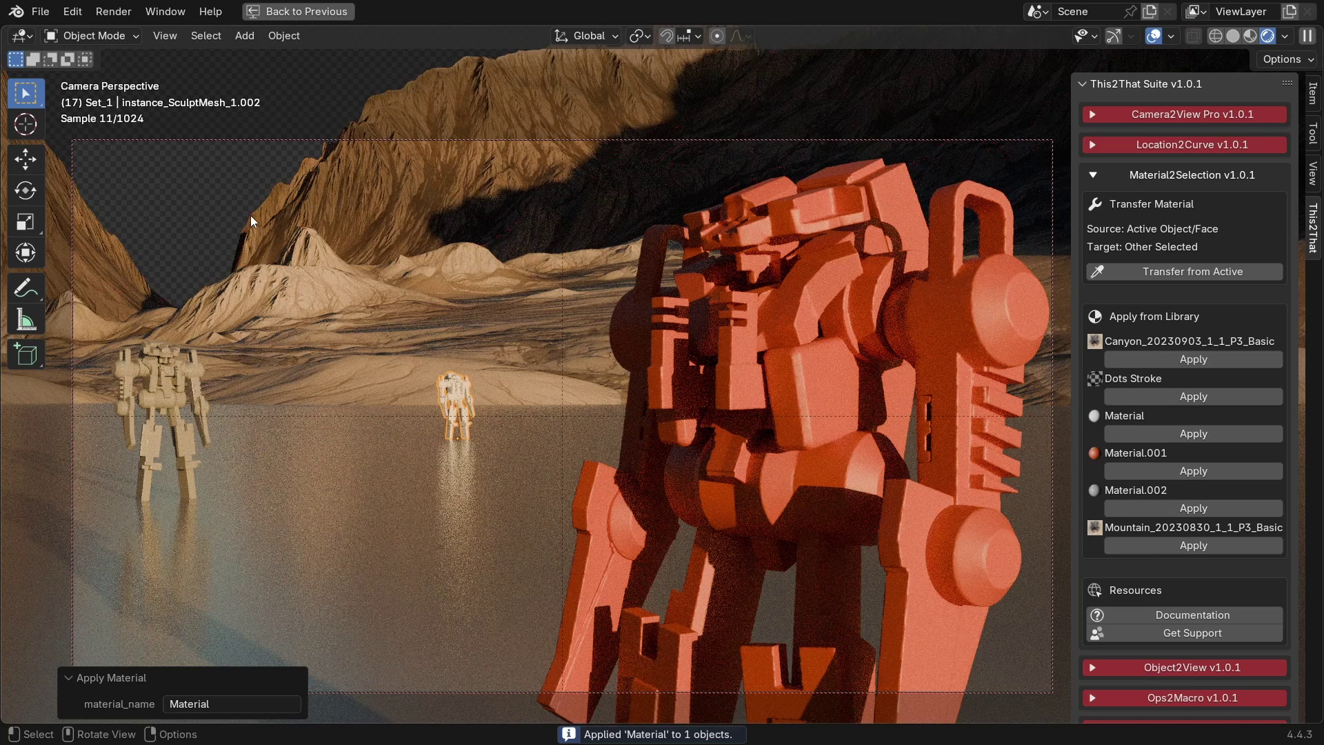
{"action": "left_click", "coordinate": [179, 209]}
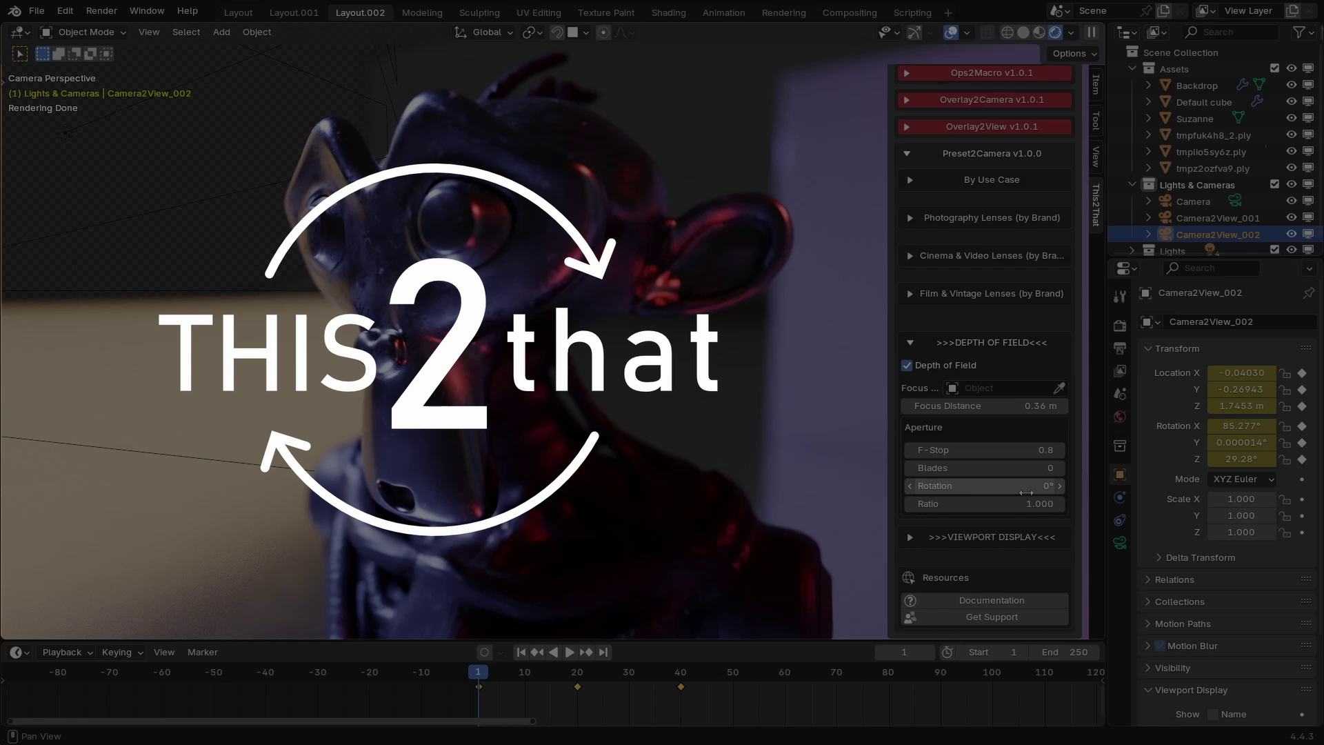
Set the animation end frame to 40 and play the camera animation.
{"action": "left_click", "coordinate": [575, 681]}
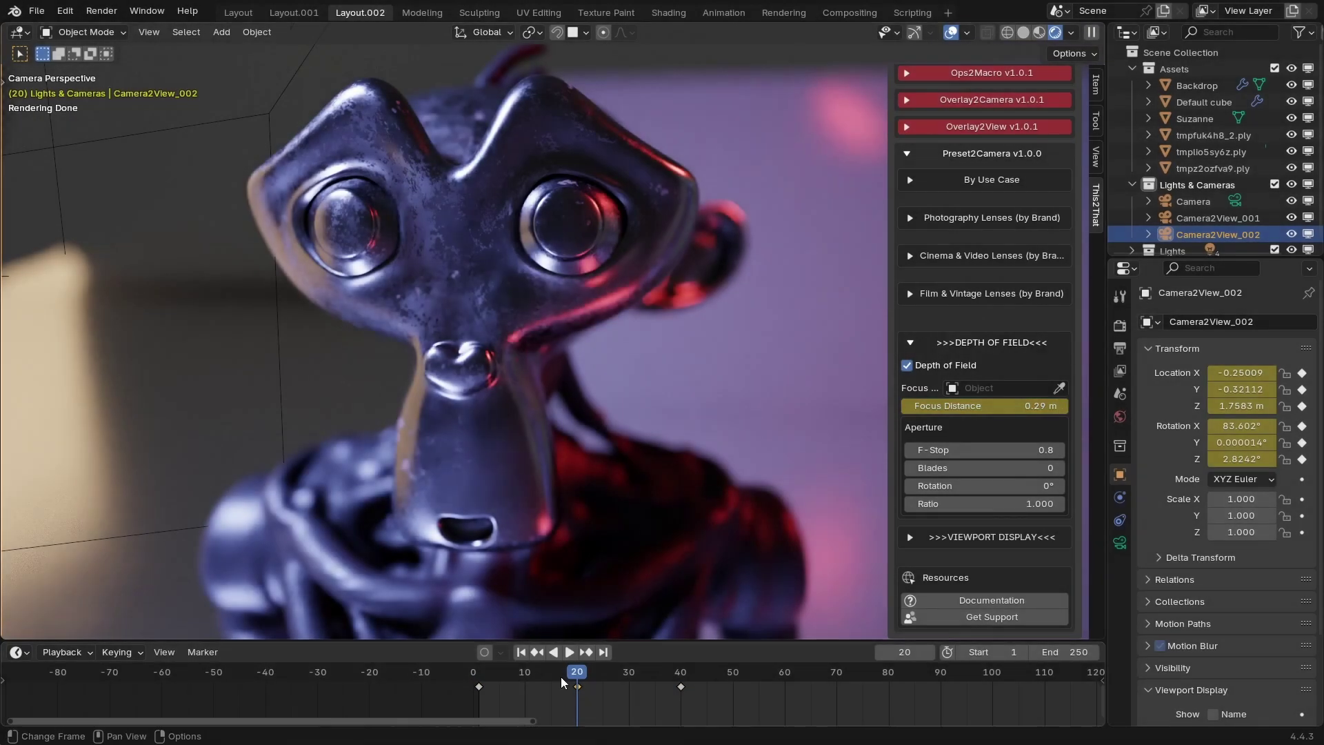
{"action": "left_click", "coordinate": [681, 681]}
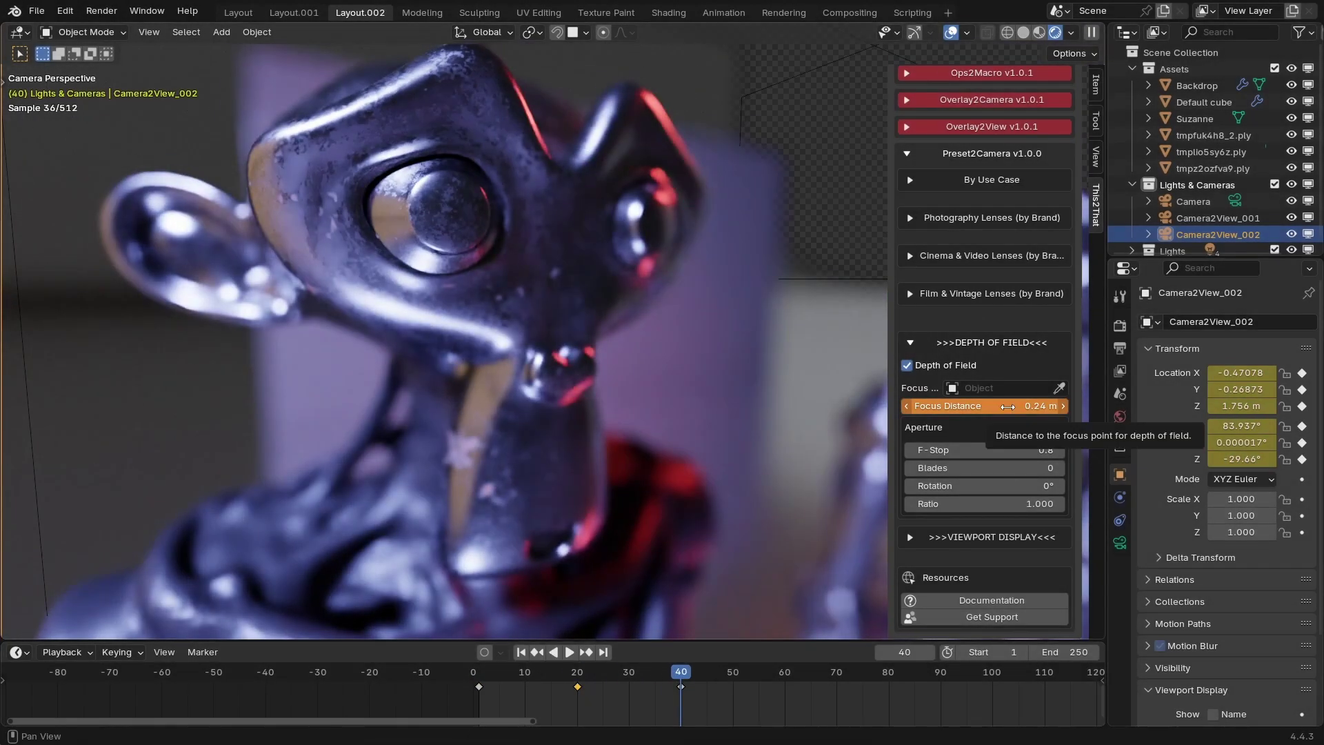
{"action": "type", "text": "40"}
{"action": "key", "text": "Return"}
{"action": "key", "text": "space"}
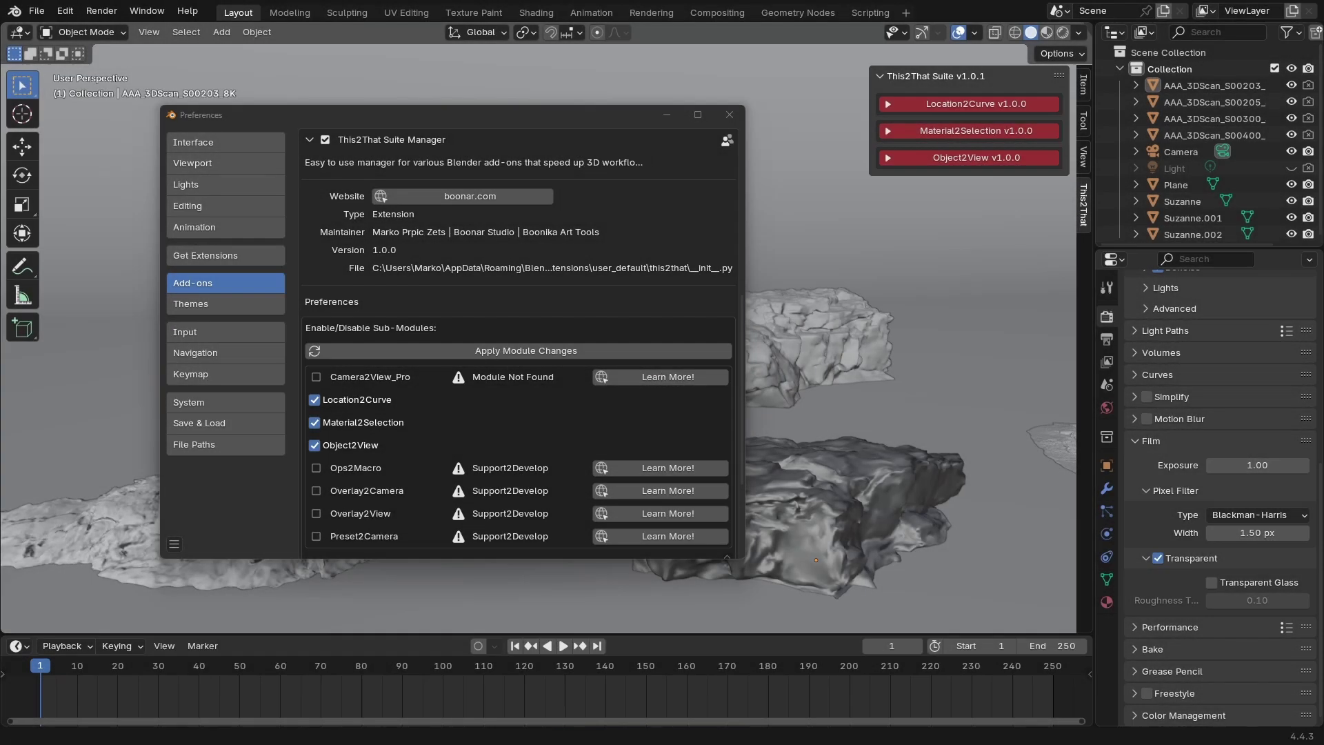
Disable This2That Suite Manager and install the this2that package from disk out of Packs_Experimental_1.
{"action": "scroll", "coordinate": [335, 279], "scroll_direction": "up", "scroll_amount": 2}
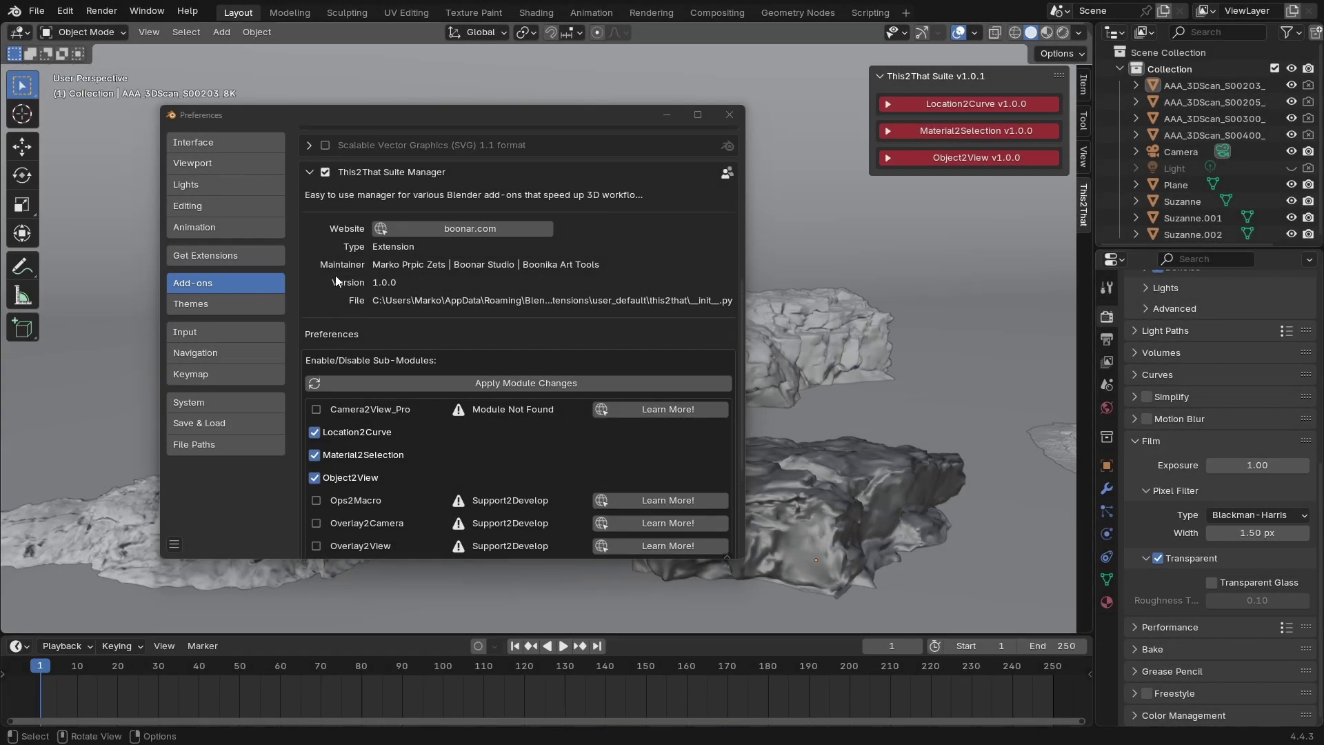
{"action": "left_click", "coordinate": [329, 176]}
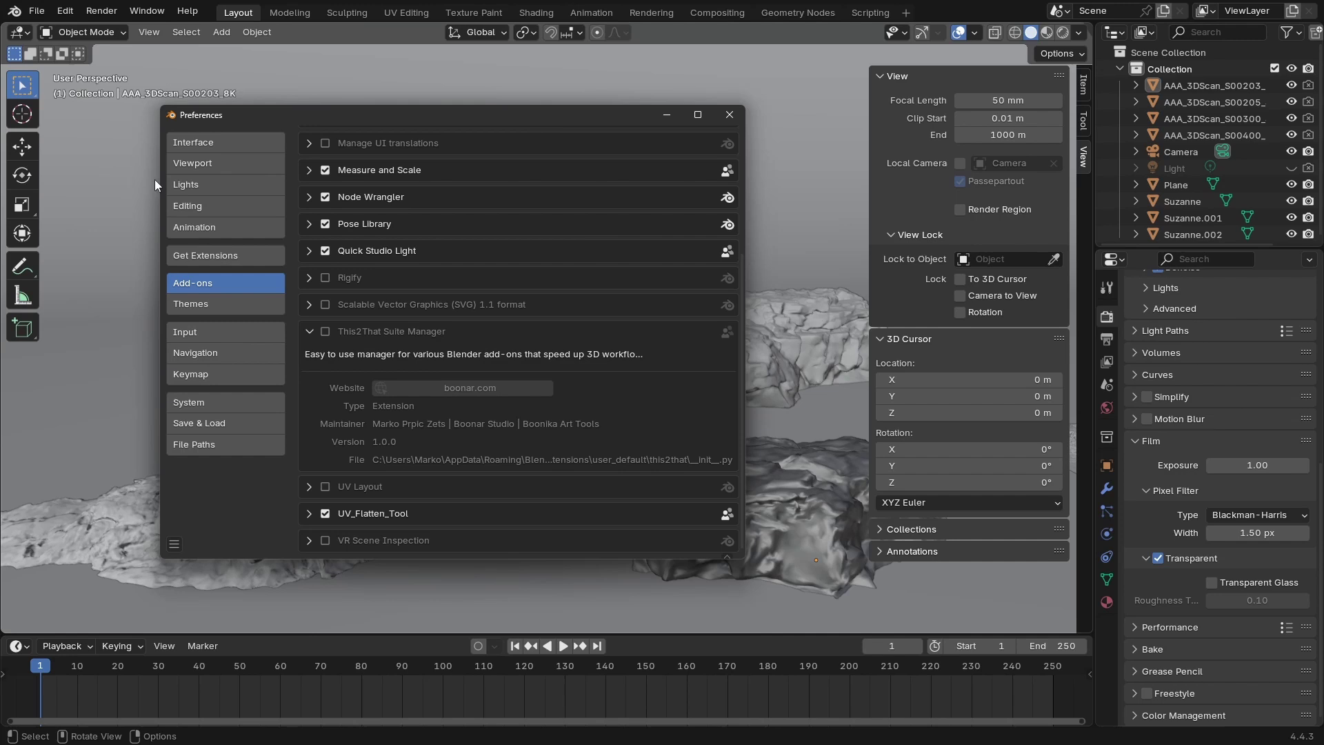
{"action": "left_click", "coordinate": [219, 253]}
{"action": "scroll", "coordinate": [714, 216], "scroll_direction": "up", "scroll_amount": 10}
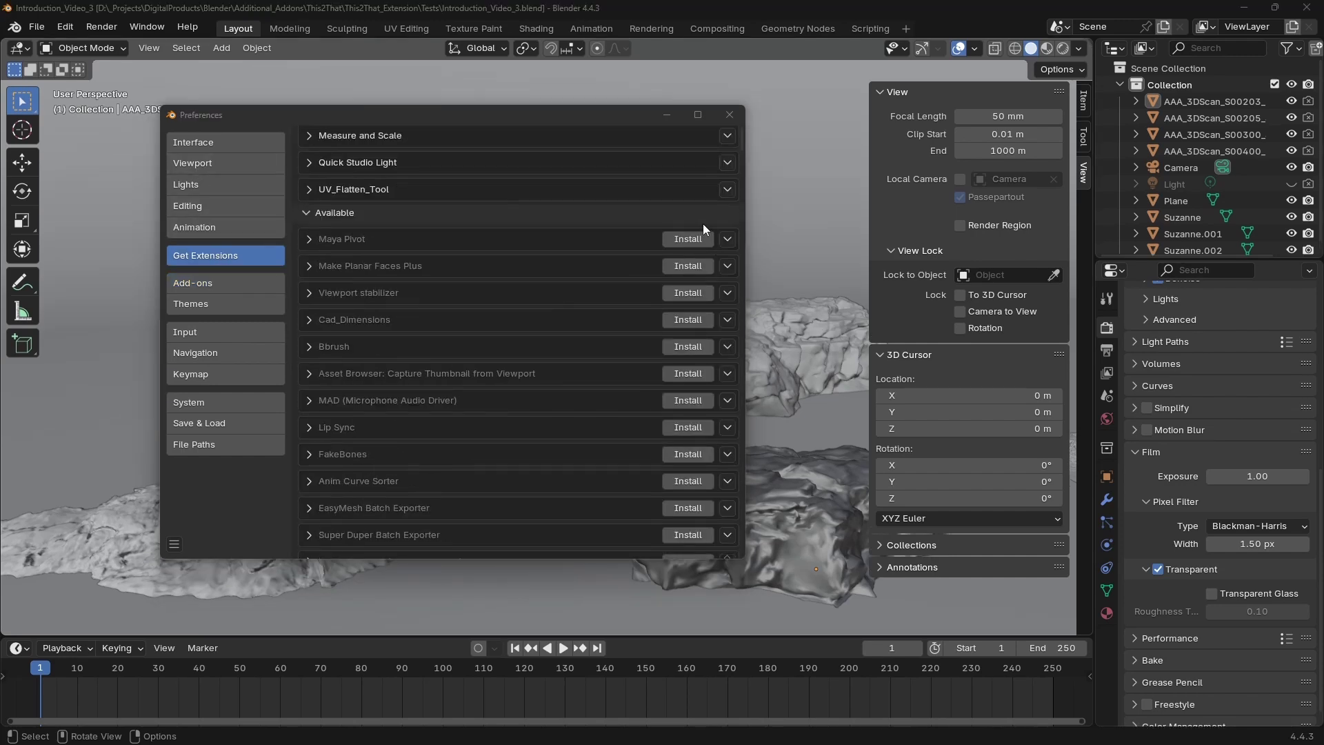
{"action": "left_click", "coordinate": [732, 139]}
{"action": "left_click", "coordinate": [662, 234]}
{"action": "scroll", "coordinate": [122, 454], "scroll_direction": "down", "scroll_amount": 3}
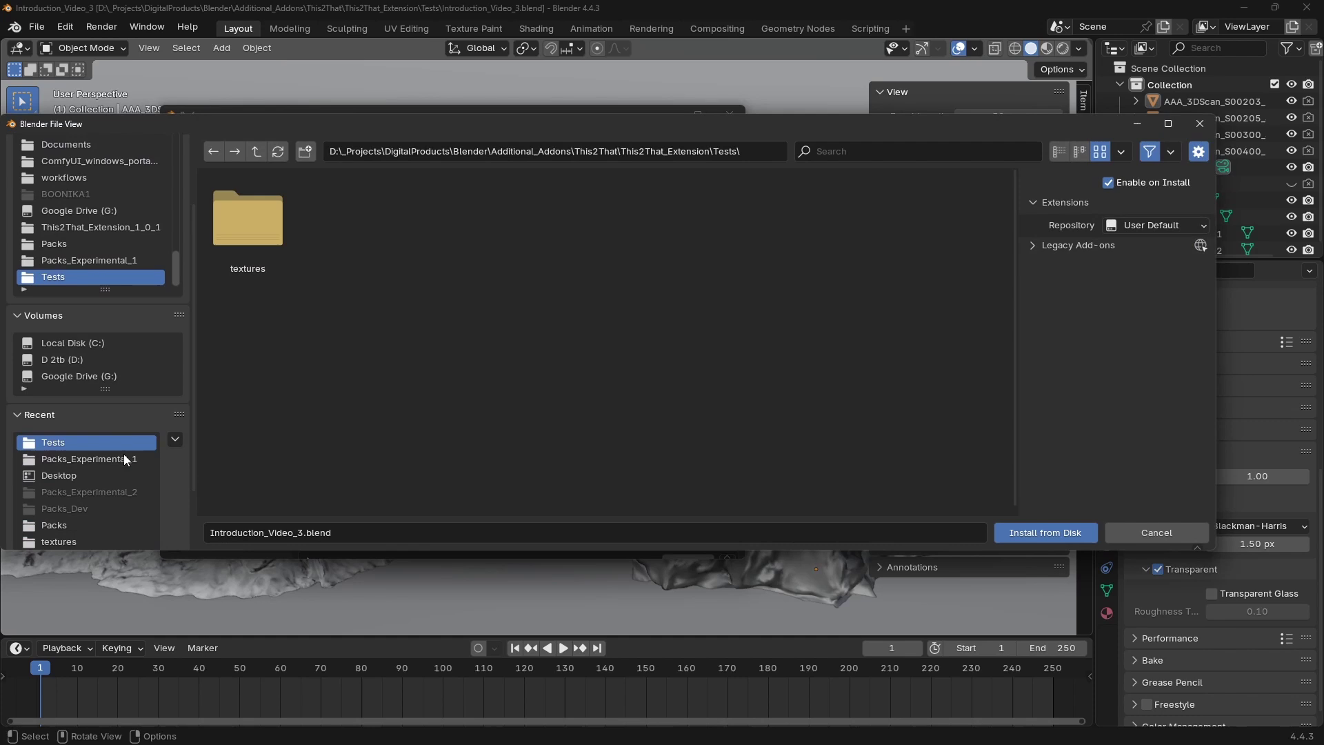
{"action": "left_click", "coordinate": [123, 455]}
{"action": "left_click", "coordinate": [1046, 532]}
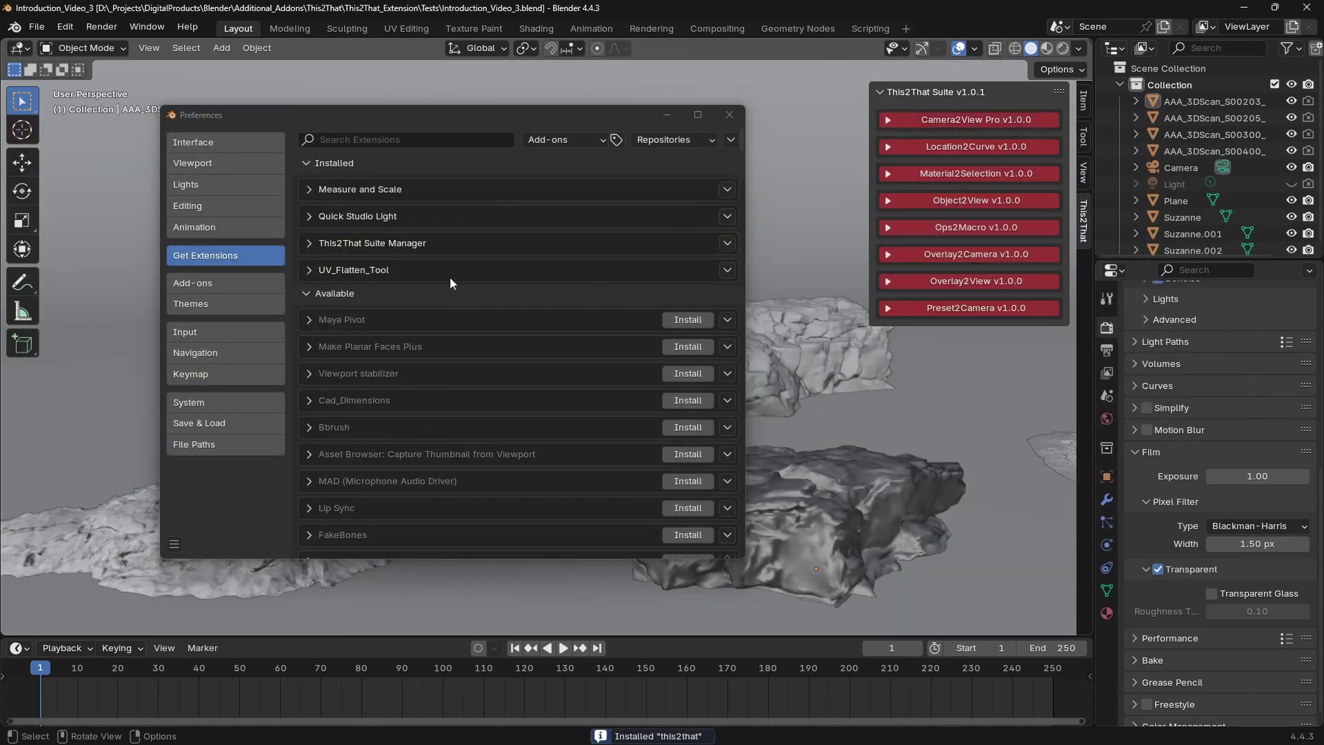
Expand This2That Suite Manager, toggle Camera2View Pro off and back on, then close Preferences.
{"action": "left_click", "coordinate": [232, 278]}
{"action": "left_click", "coordinate": [309, 459]}
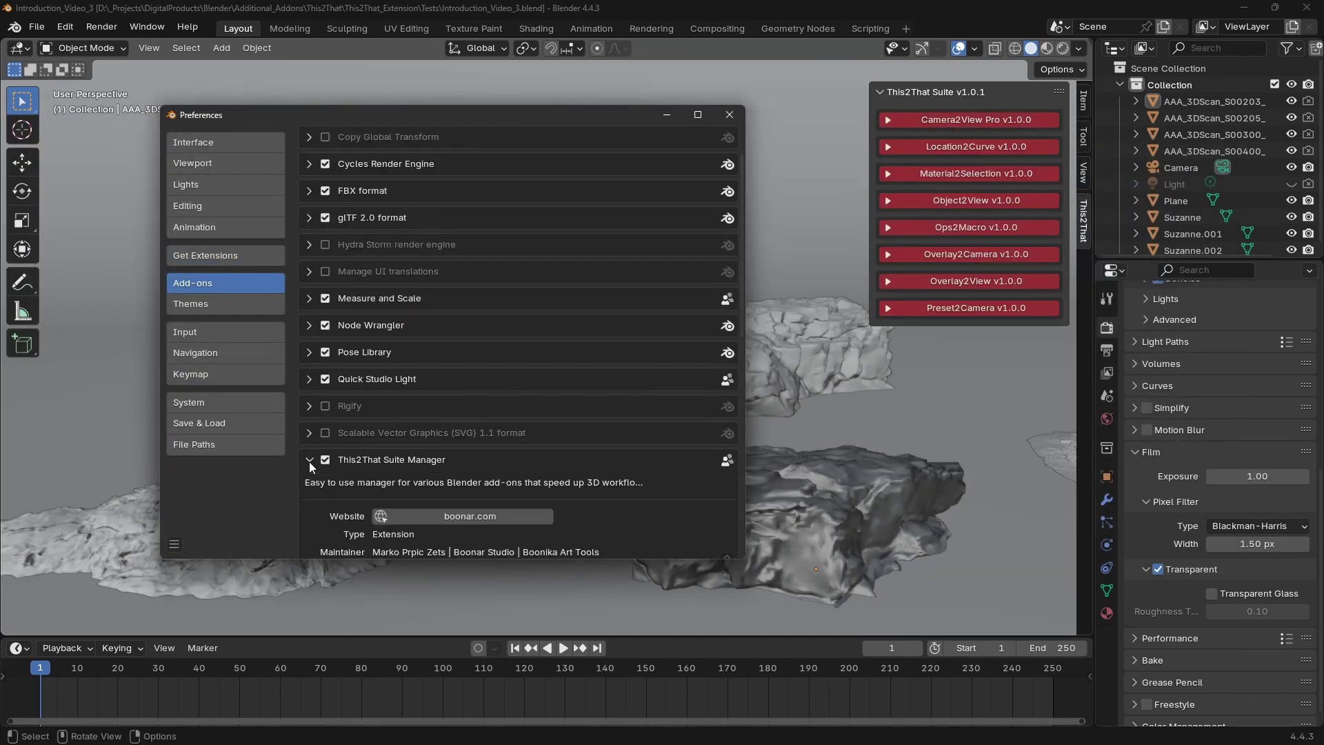
{"action": "scroll", "coordinate": [738, 379], "scroll_direction": "down", "scroll_amount": 5}
{"action": "scroll", "coordinate": [743, 407], "scroll_direction": "down", "scroll_amount": 3}
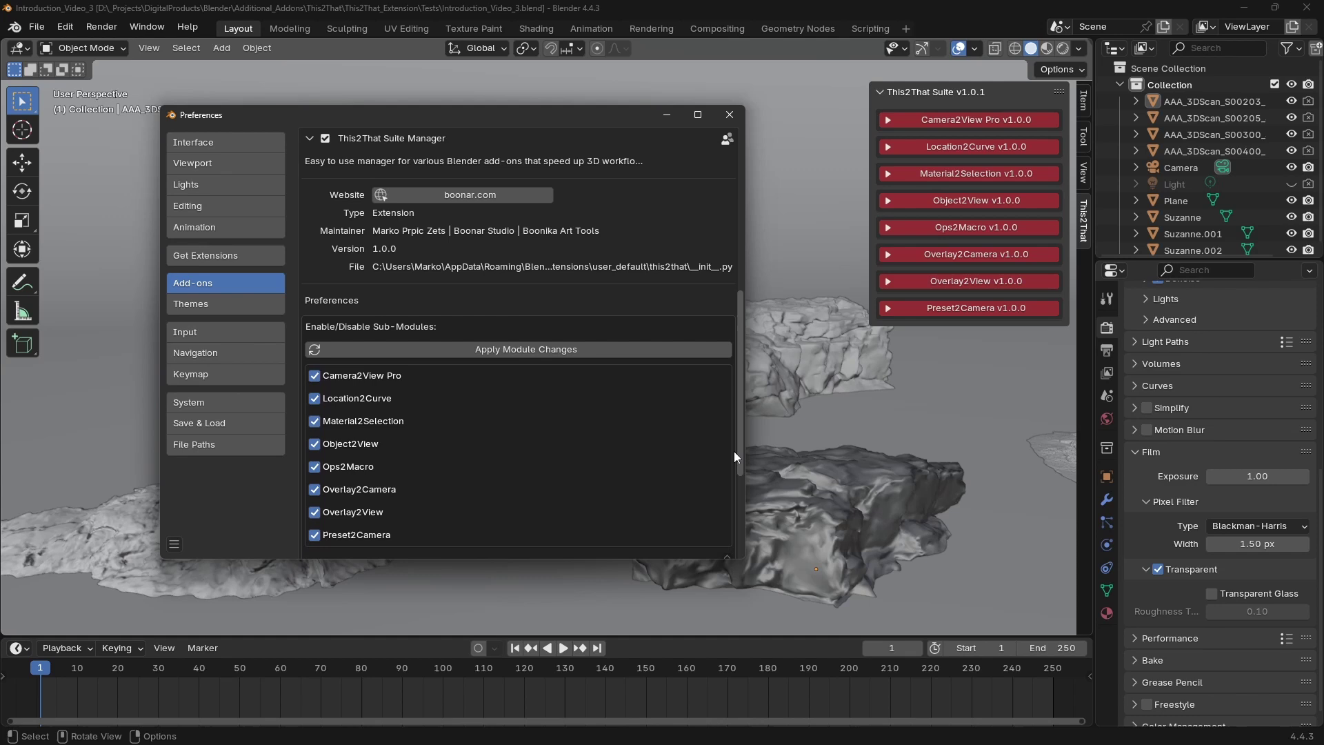
{"action": "left_click", "coordinate": [340, 376]}
{"action": "left_click", "coordinate": [339, 375]}
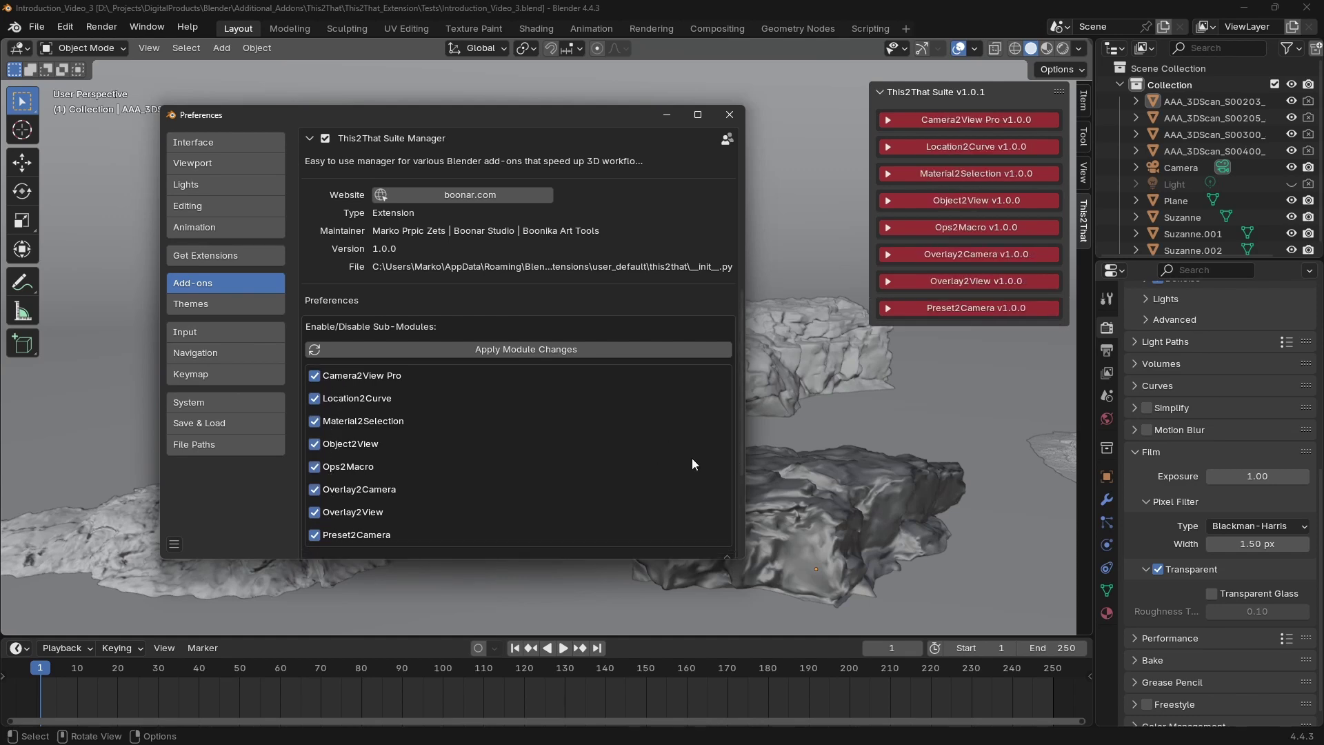
{"action": "left_click", "coordinate": [730, 115]}
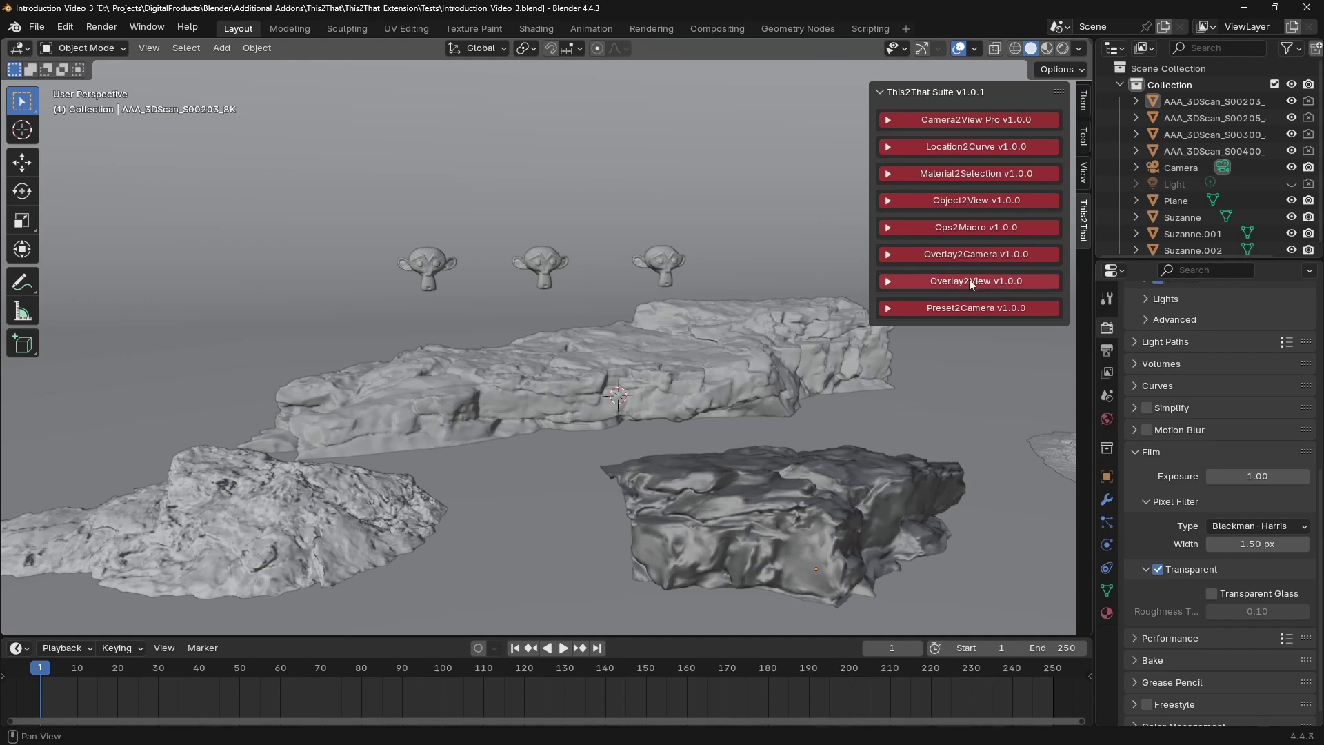
Expand and collapse the Location2Curve, Object2View, Preset2Camera and Overlay2Camera sidebar panels.
{"action": "left_click", "coordinate": [962, 147]}
{"action": "left_click", "coordinate": [938, 143]}
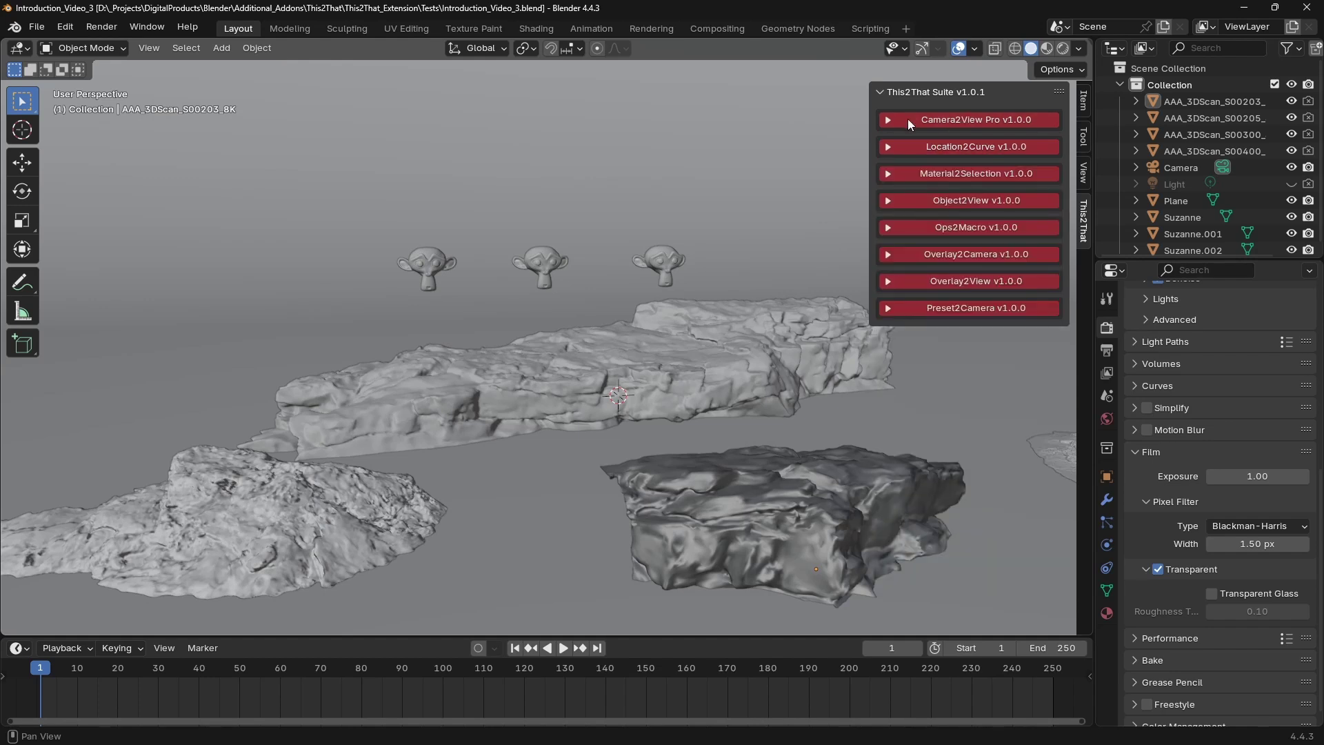
{"action": "left_click", "coordinate": [928, 200]}
{"action": "left_click", "coordinate": [928, 200]}
{"action": "left_click", "coordinate": [938, 308]}
{"action": "left_click", "coordinate": [938, 308]}
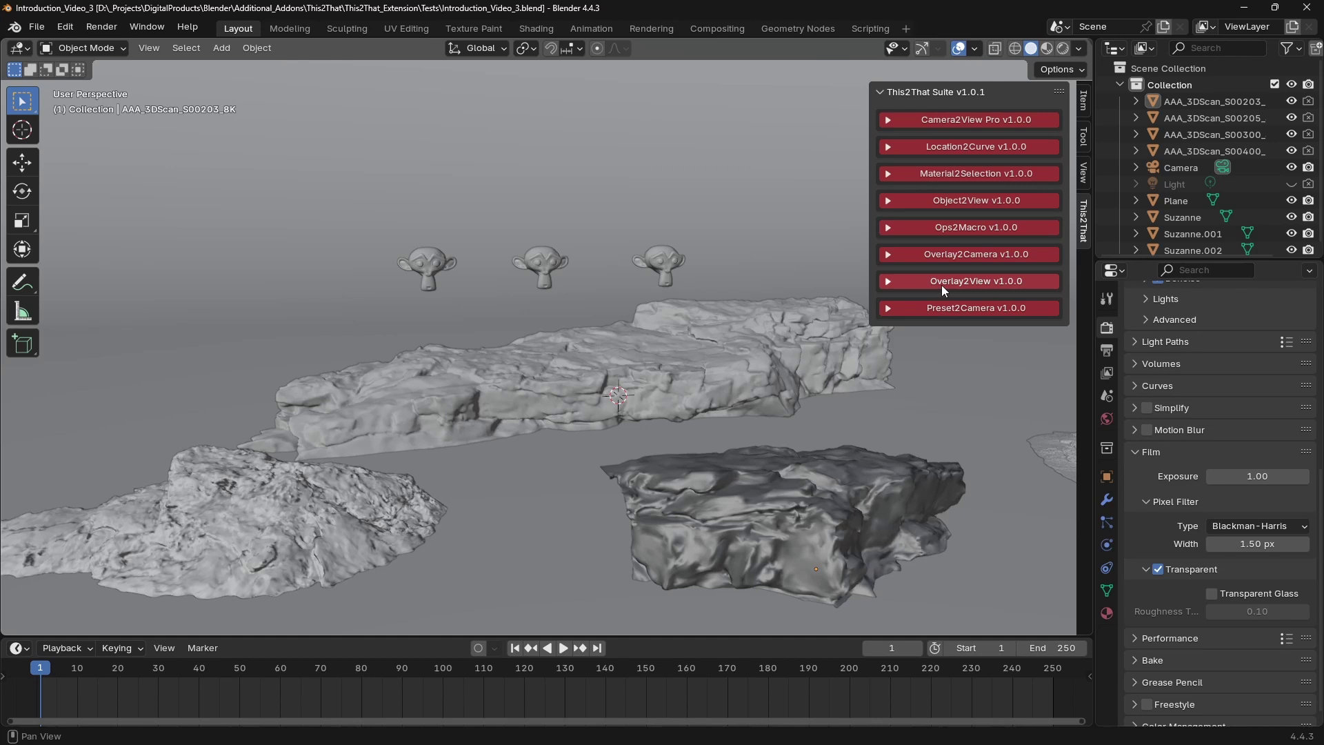
{"action": "left_click", "coordinate": [945, 255]}
{"action": "left_click", "coordinate": [945, 255]}
{"action": "left_click", "coordinate": [942, 201]}
{"action": "left_click", "coordinate": [942, 201]}
{"action": "left_click", "coordinate": [943, 142]}
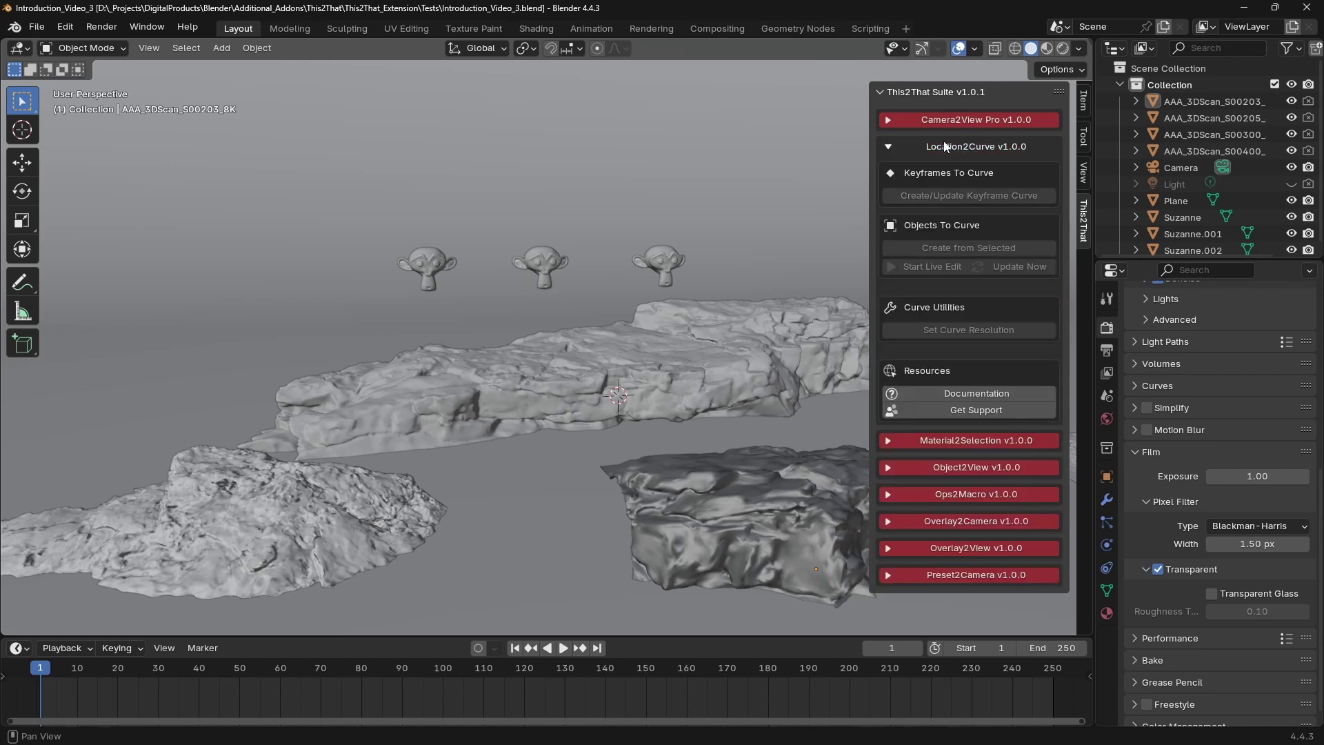
{"action": "left_click", "coordinate": [944, 142]}
In Preferences Add-ons, disable Location2Curve, Material2Selection and Object2View, then close Preferences.
{"action": "left_click", "coordinate": [65, 26]}
{"action": "left_click", "coordinate": [117, 238]}
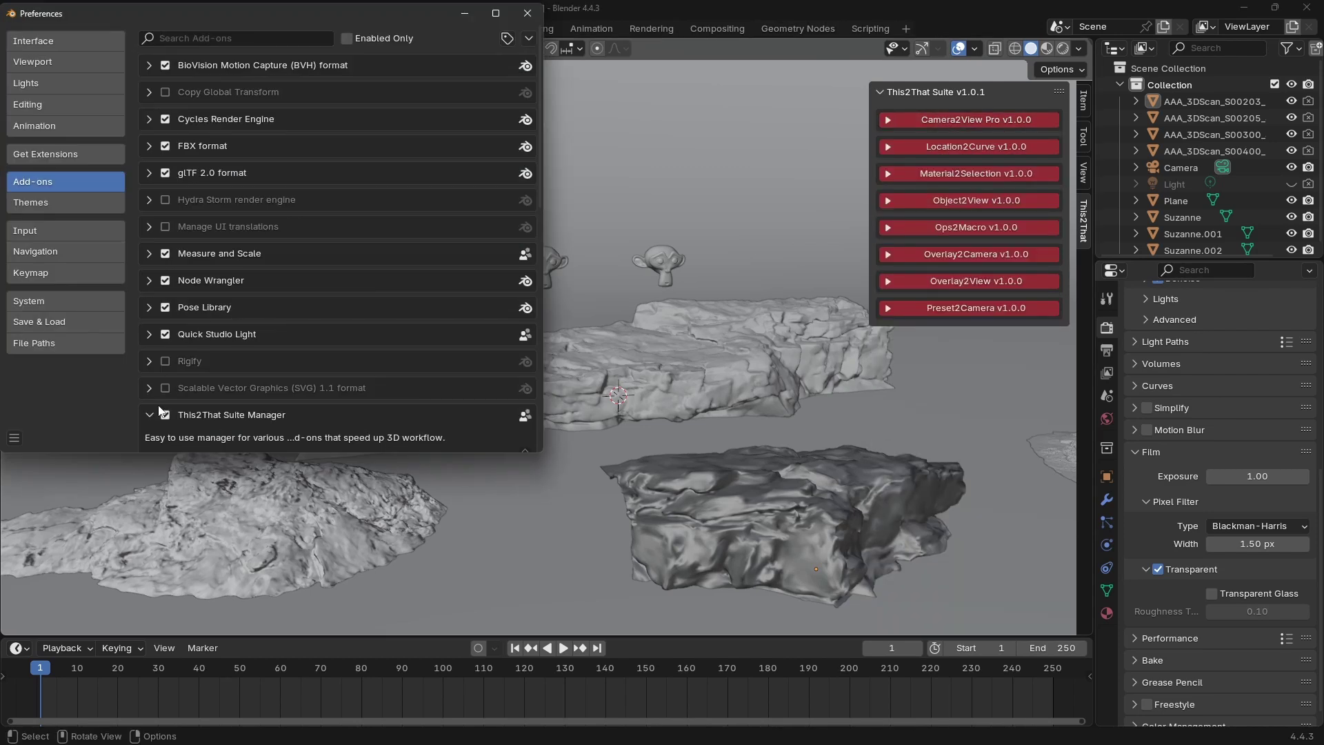
{"action": "scroll", "coordinate": [158, 412], "scroll_direction": "down", "scroll_amount": 15}
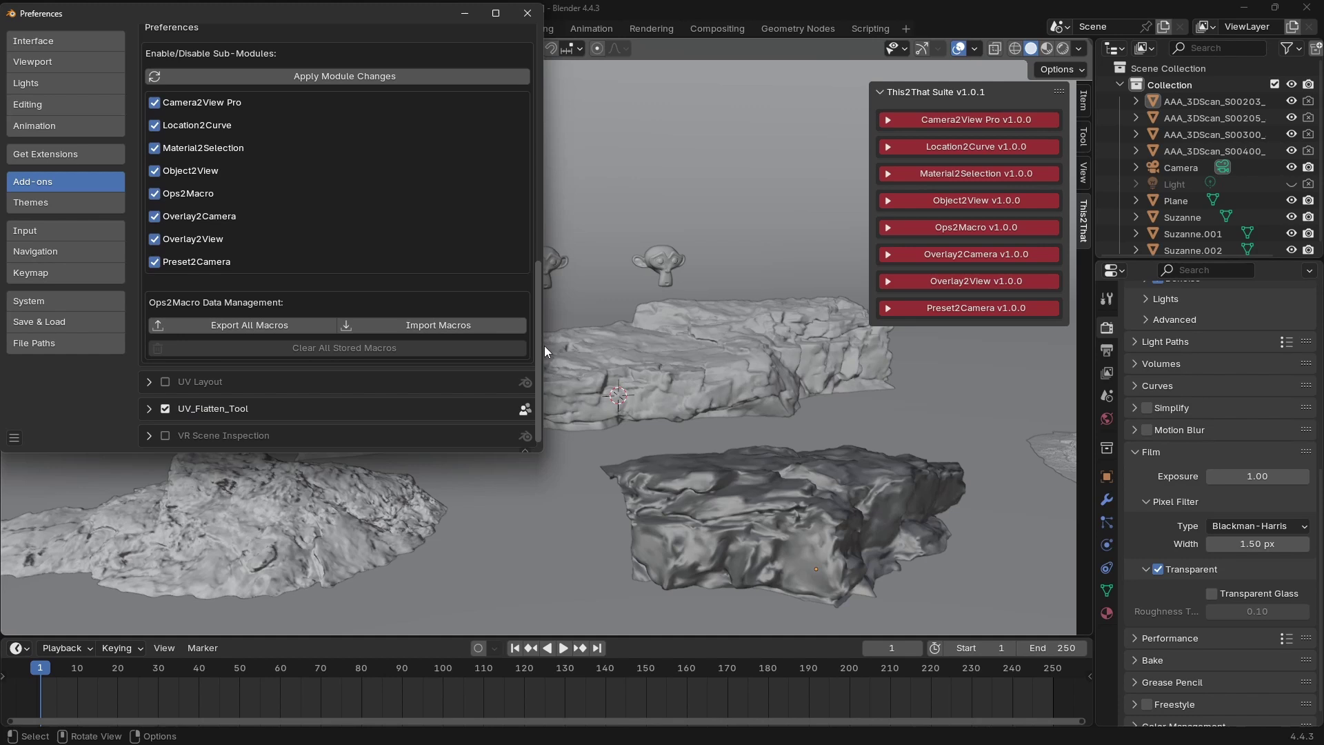
{"action": "left_click_drag", "start_coordinate": [545, 347], "coordinate": [560, 263]}
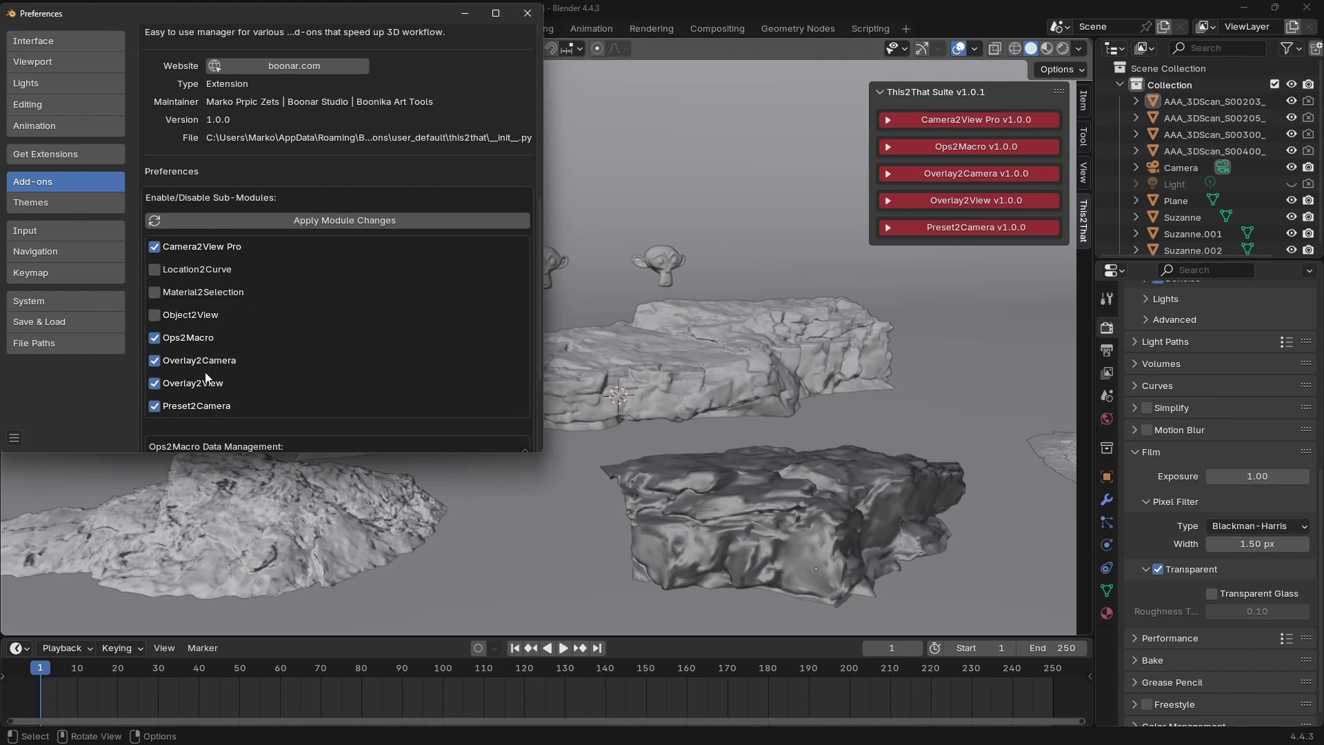
{"action": "left_click", "coordinate": [527, 13]}
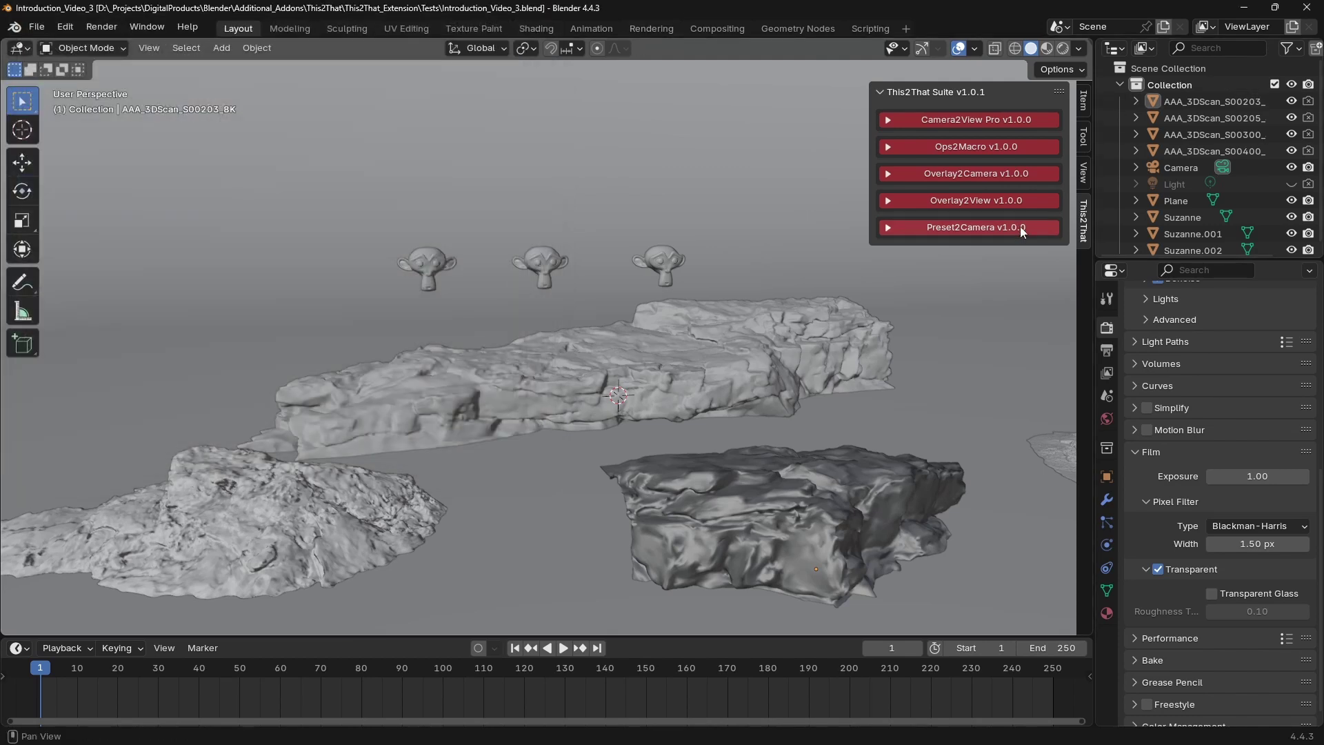
{"action": "left_click", "coordinate": [1002, 119]}
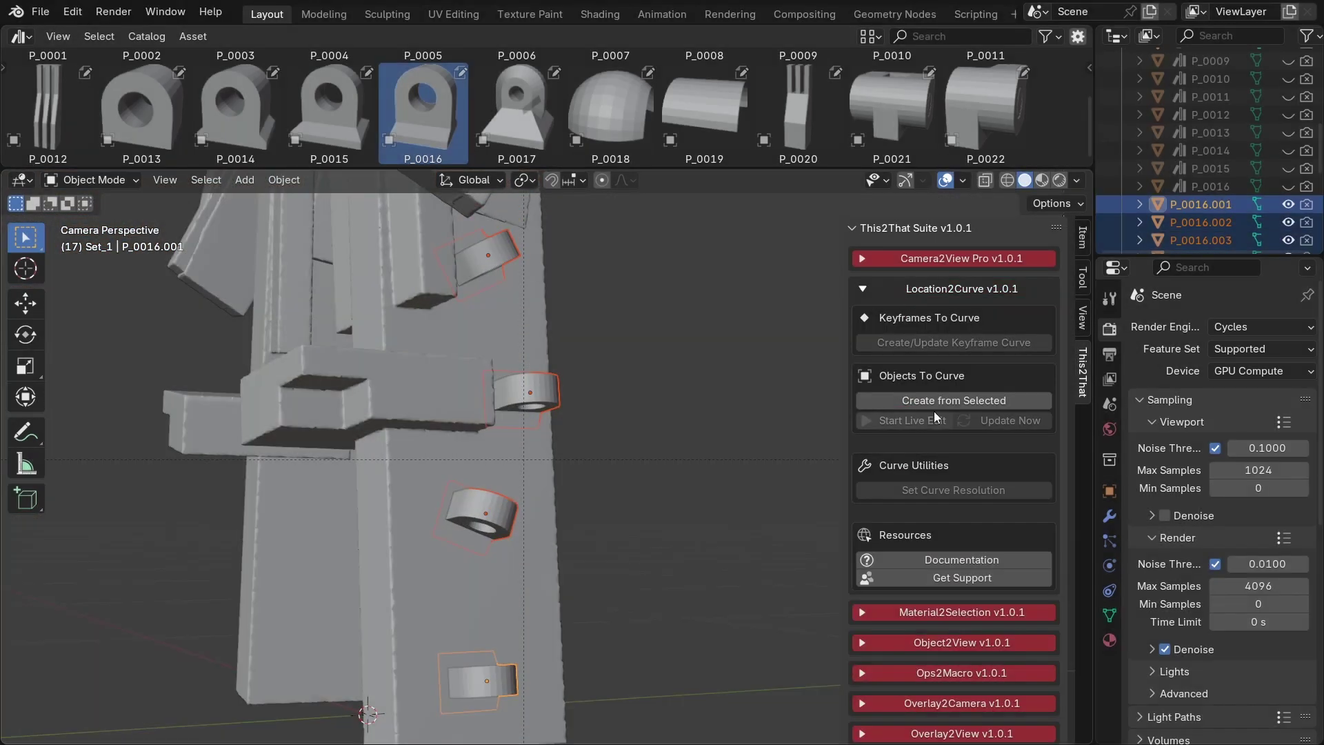
Create a tube curve through the selected rings and assign it Material.001.
{"action": "left_click", "coordinate": [954, 400]}
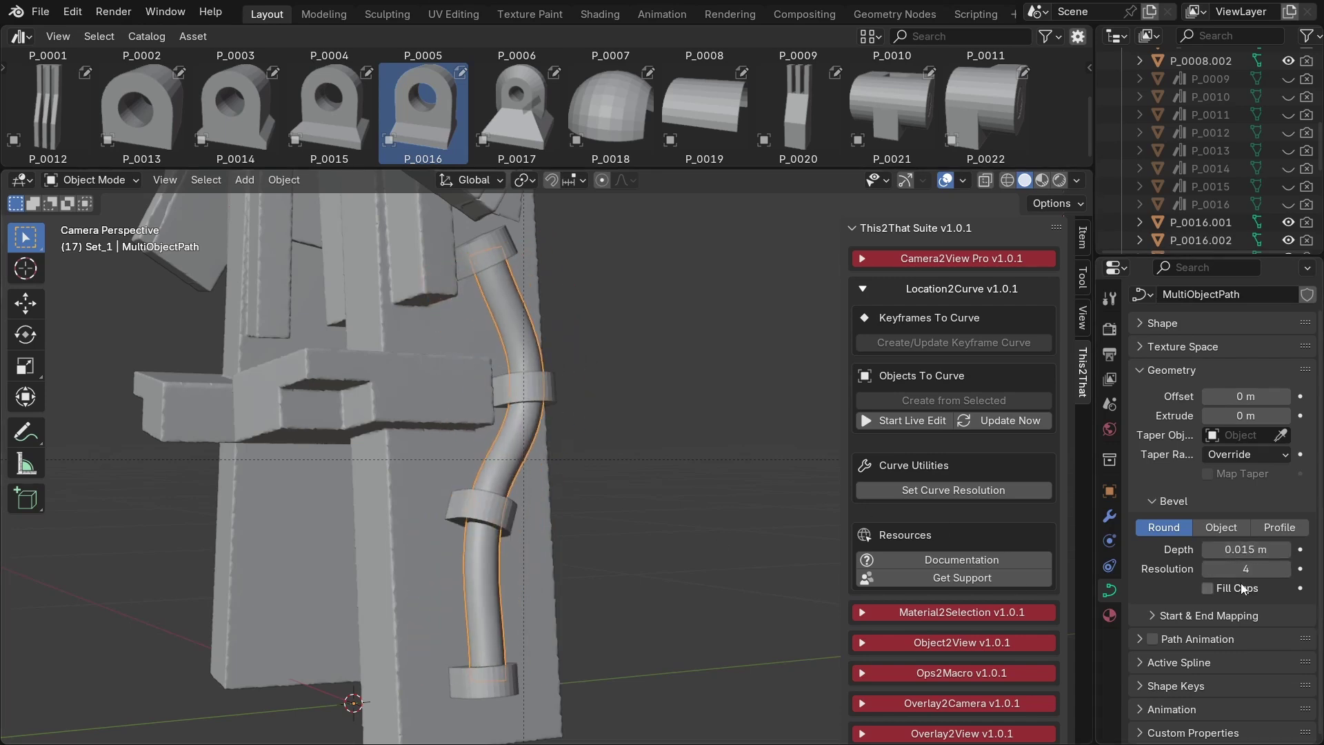
{"action": "left_click", "coordinate": [1109, 616]}
{"action": "left_click", "coordinate": [1156, 404]}
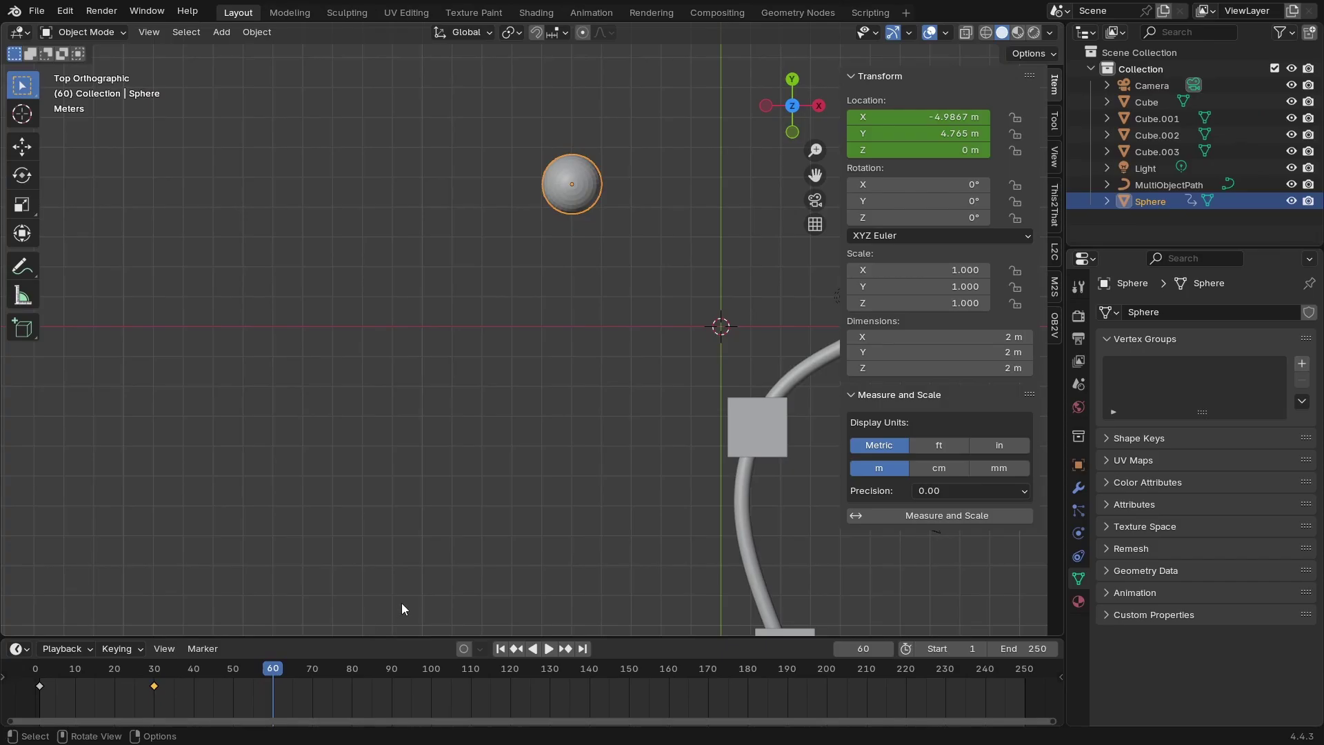
Keyframe the sphere at frames 60 and 130, create its keyframe curve, and start Live Edit.
{"action": "key", "text": "g"}
{"action": "left_click", "coordinate": [536, 351]}
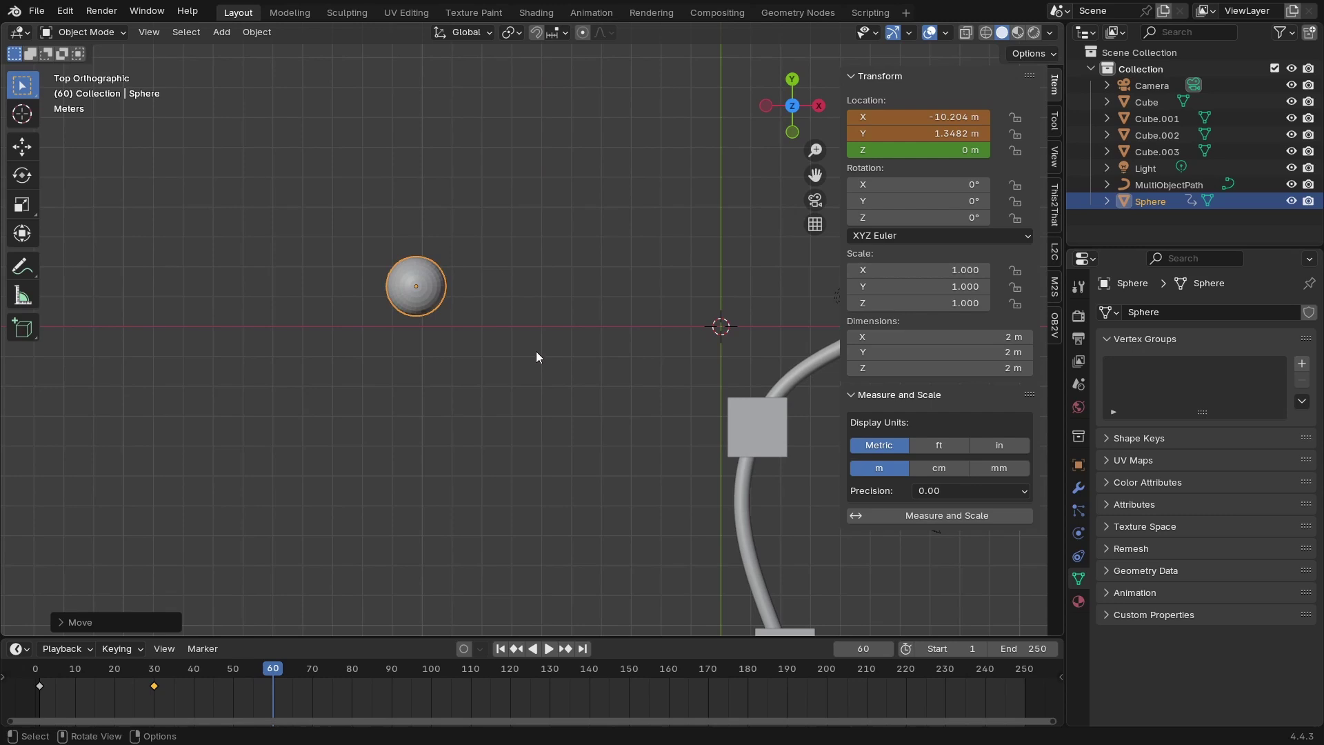
{"action": "key", "text": "g"}
{"action": "left_click", "coordinate": [481, 326]}
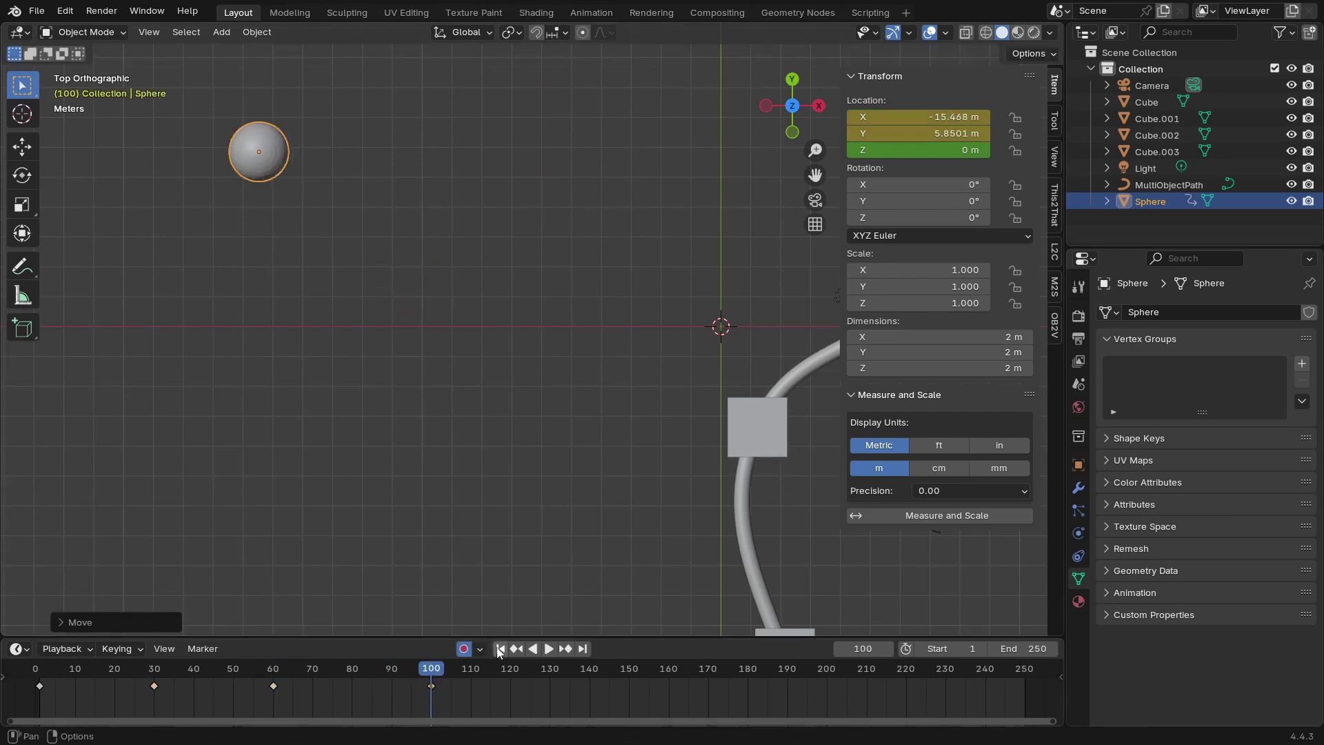
{"action": "left_click_drag", "start_coordinate": [460, 693], "coordinate": [549, 694]}
{"action": "key", "text": "g"}
{"action": "left_click", "coordinate": [474, 392]}
{"action": "left_click", "coordinate": [1054, 252]}
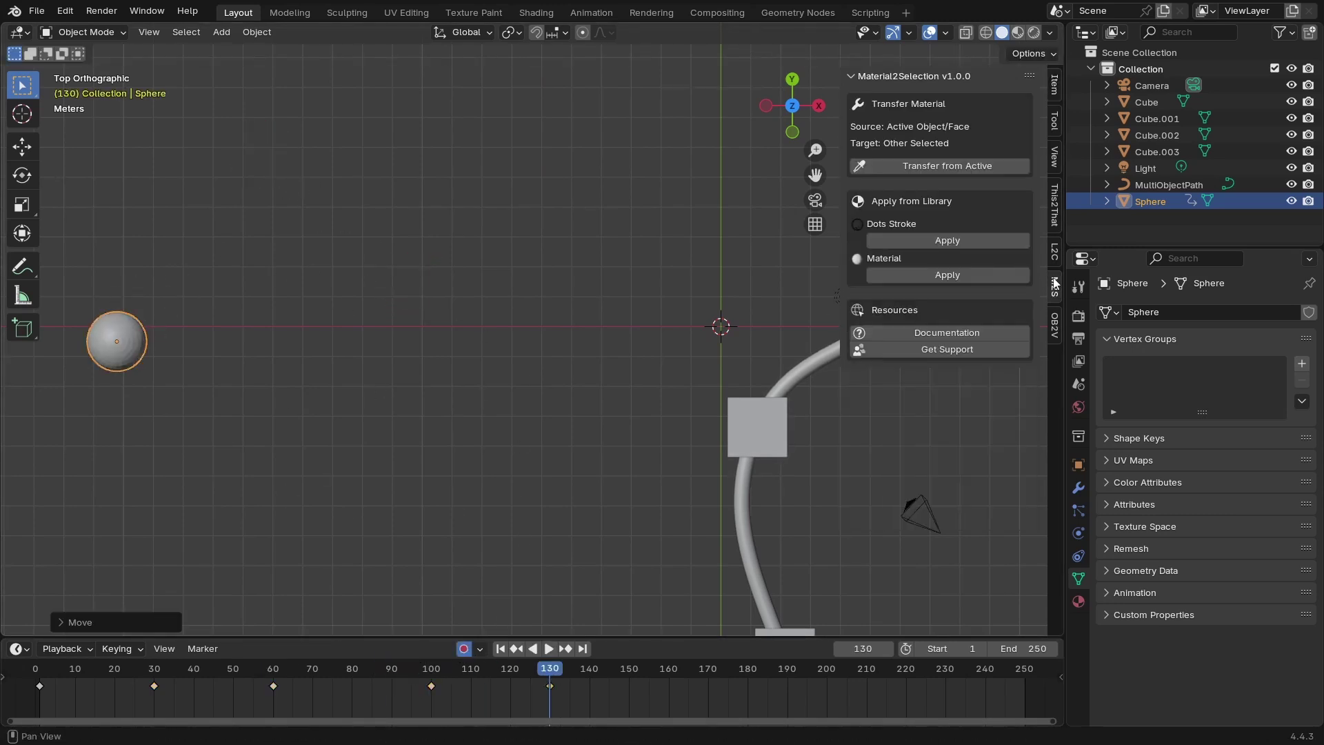
{"action": "left_click", "coordinate": [895, 126]}
{"action": "left_click", "coordinate": [116, 341]}
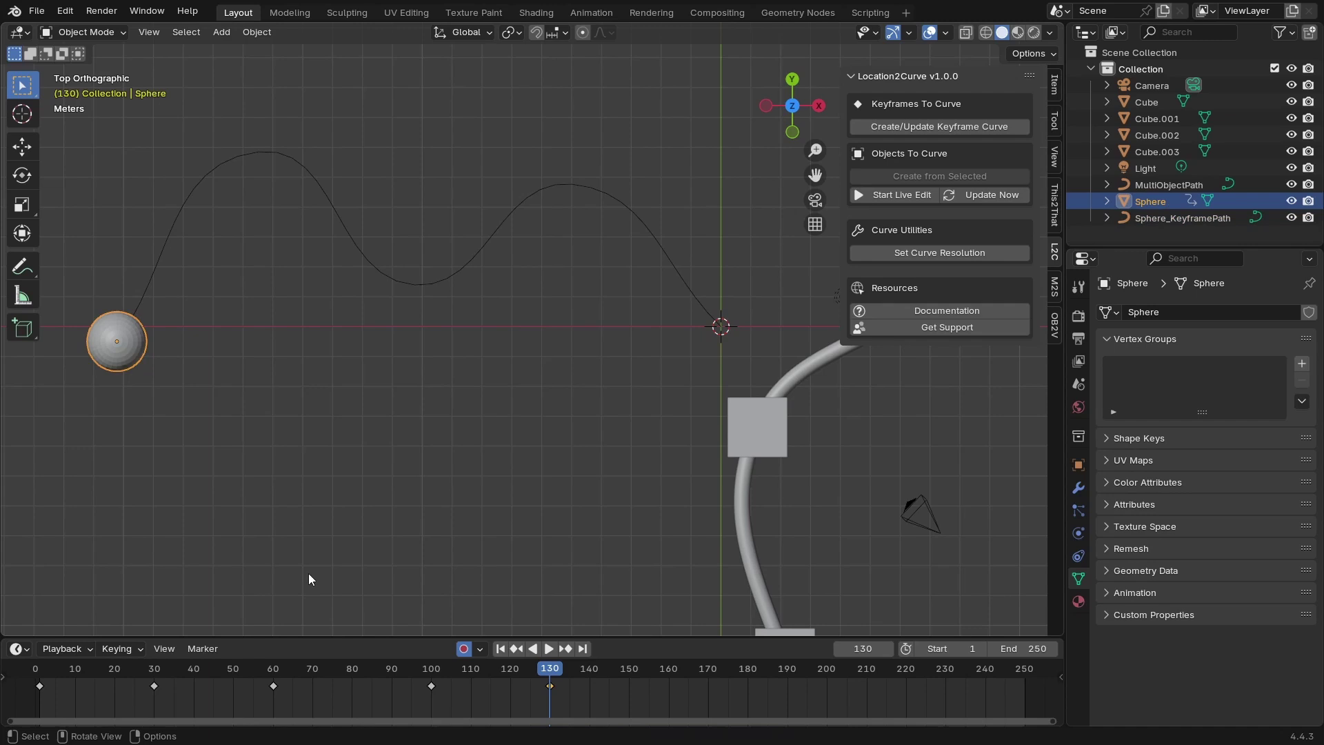
{"action": "left_click", "coordinate": [888, 195]}
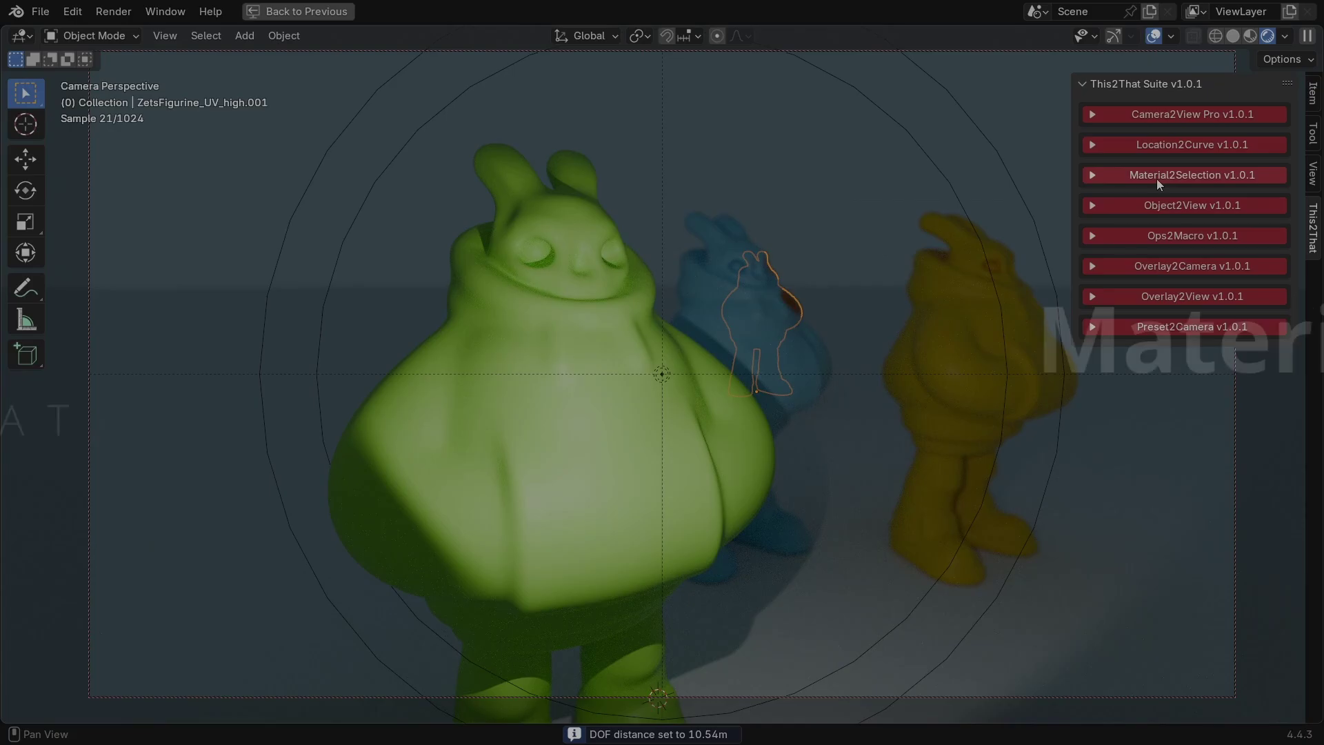
Give the figurines the Zets.001 and Zets materials using Transfer from Active and Apply.
{"action": "left_click", "coordinate": [1150, 433]}
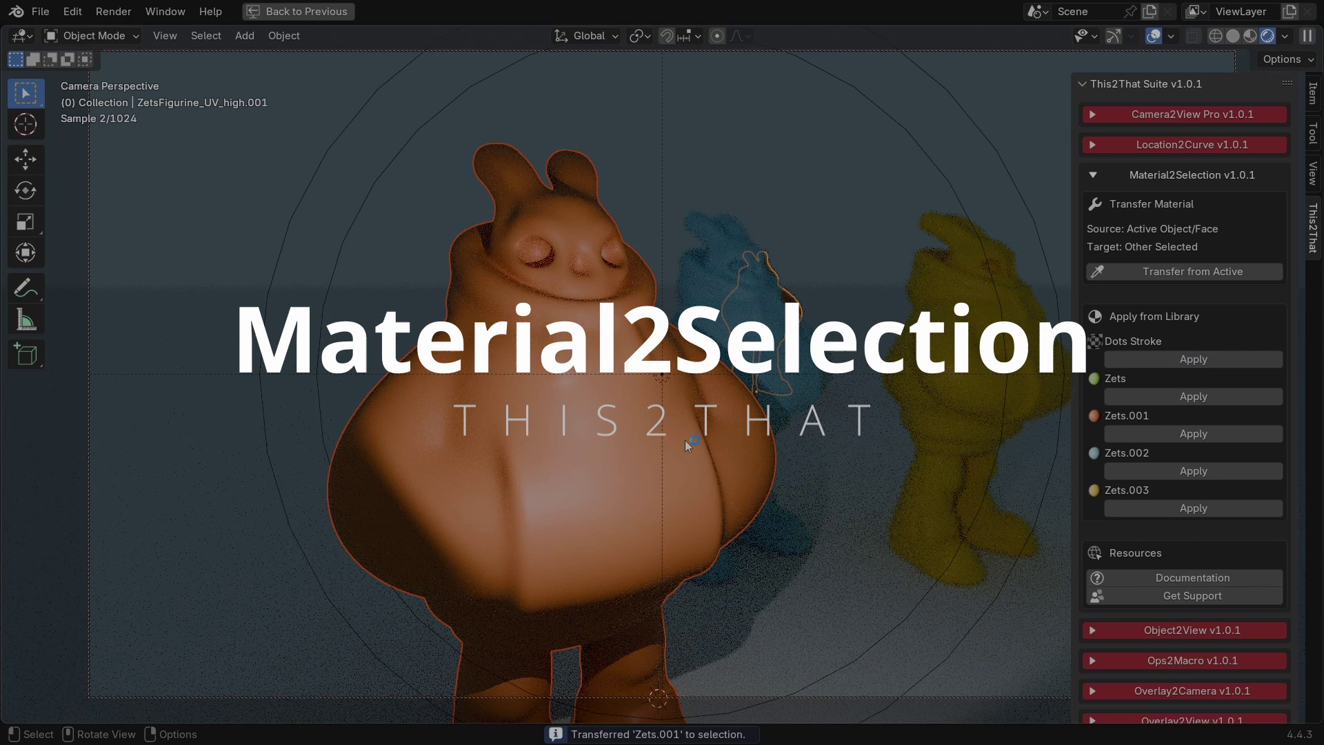
{"action": "left_click", "coordinate": [1193, 271]}
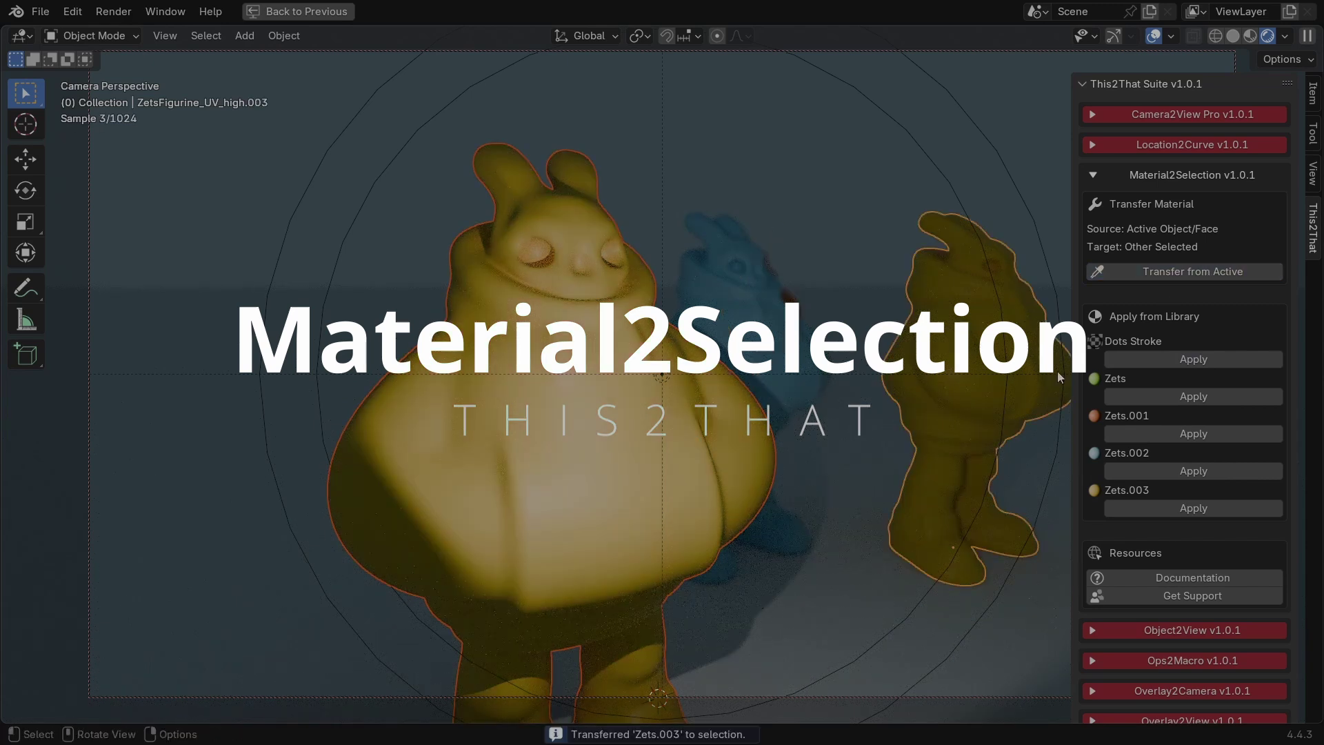
{"action": "left_click", "coordinate": [734, 356]}
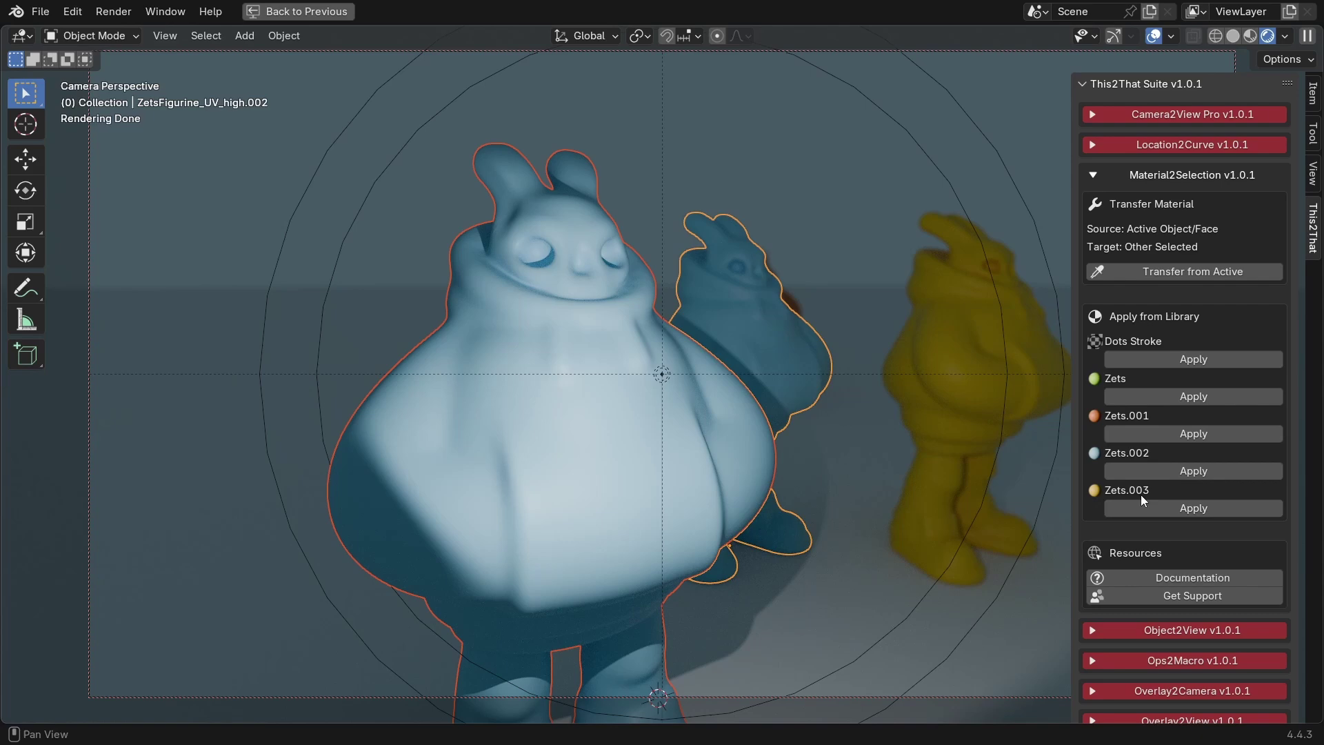
{"action": "key", "text": "ctrl+z"}
{"action": "left_click", "coordinate": [1161, 393]}
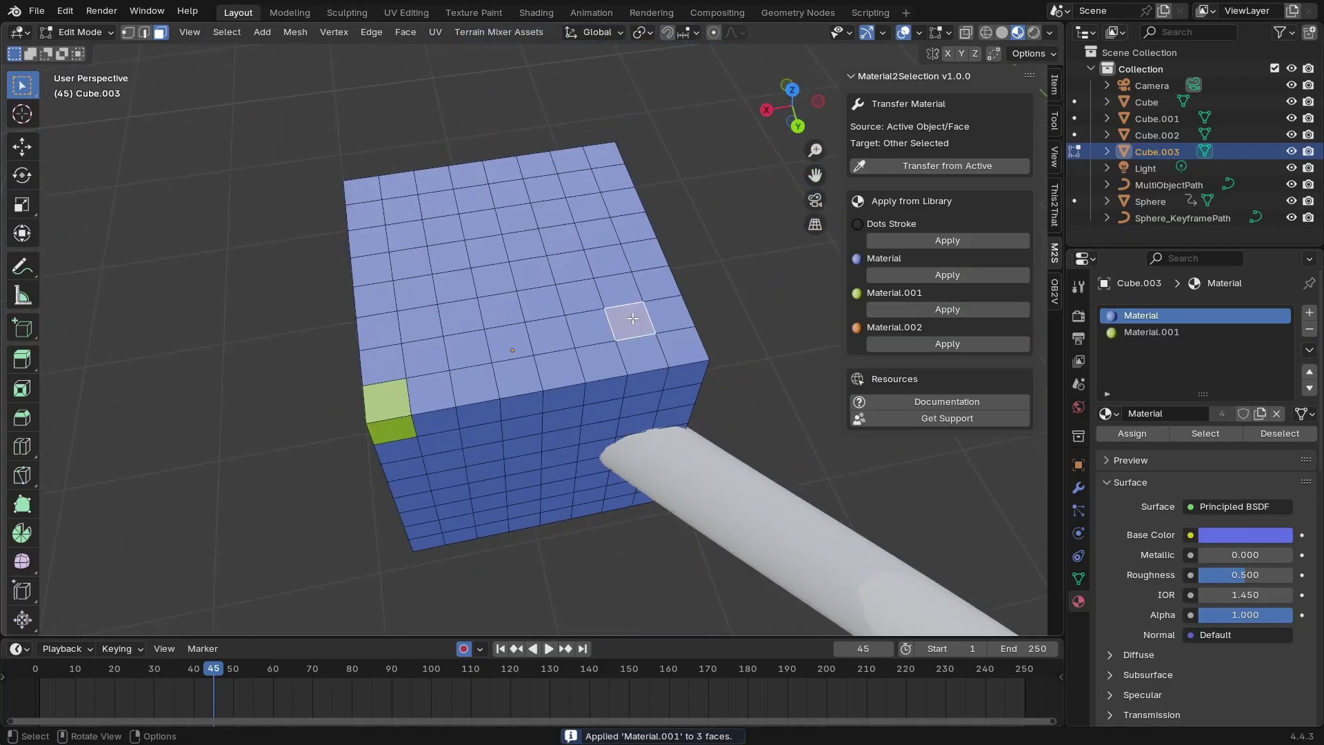
Apply Material.001 to a rectangular selection of the cube's top faces.
{"action": "left_click", "coordinate": [509, 193], "text": "ctrl+shift"}
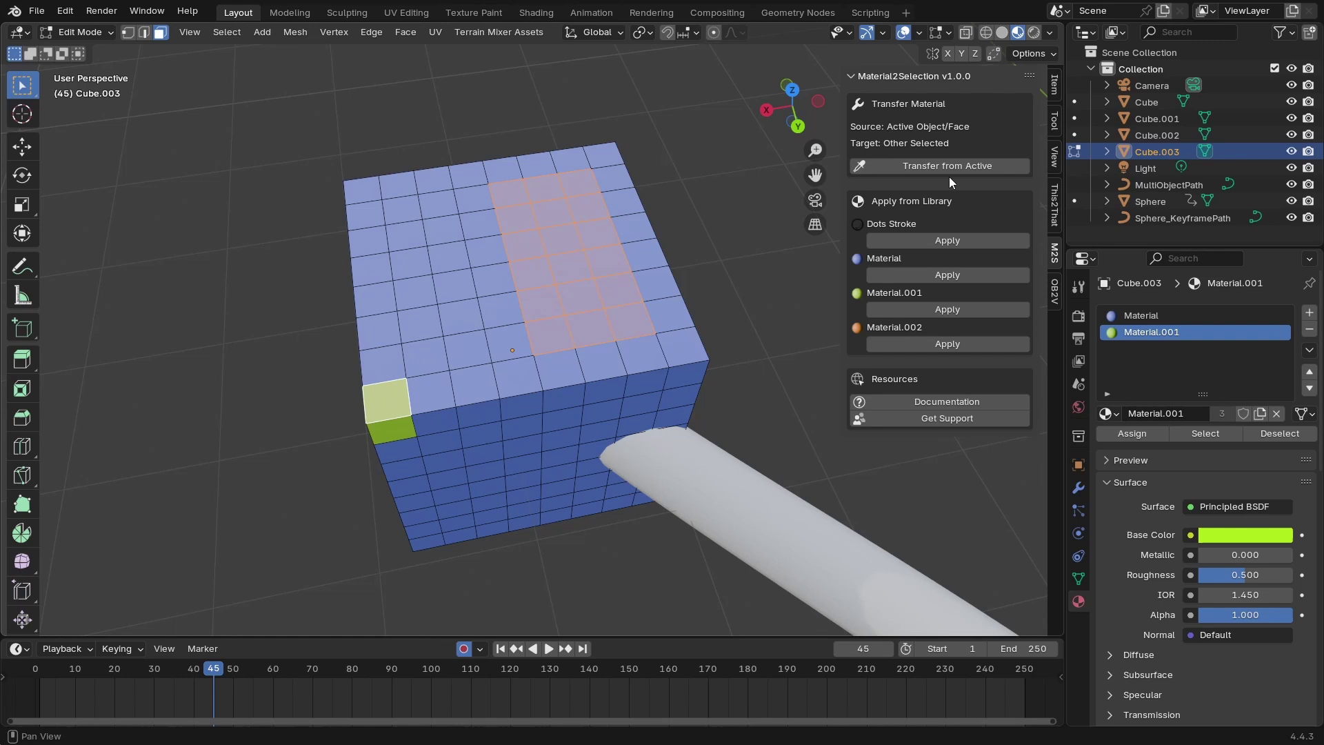
{"action": "left_click", "coordinate": [905, 32]}
{"action": "left_click", "coordinate": [947, 166]}
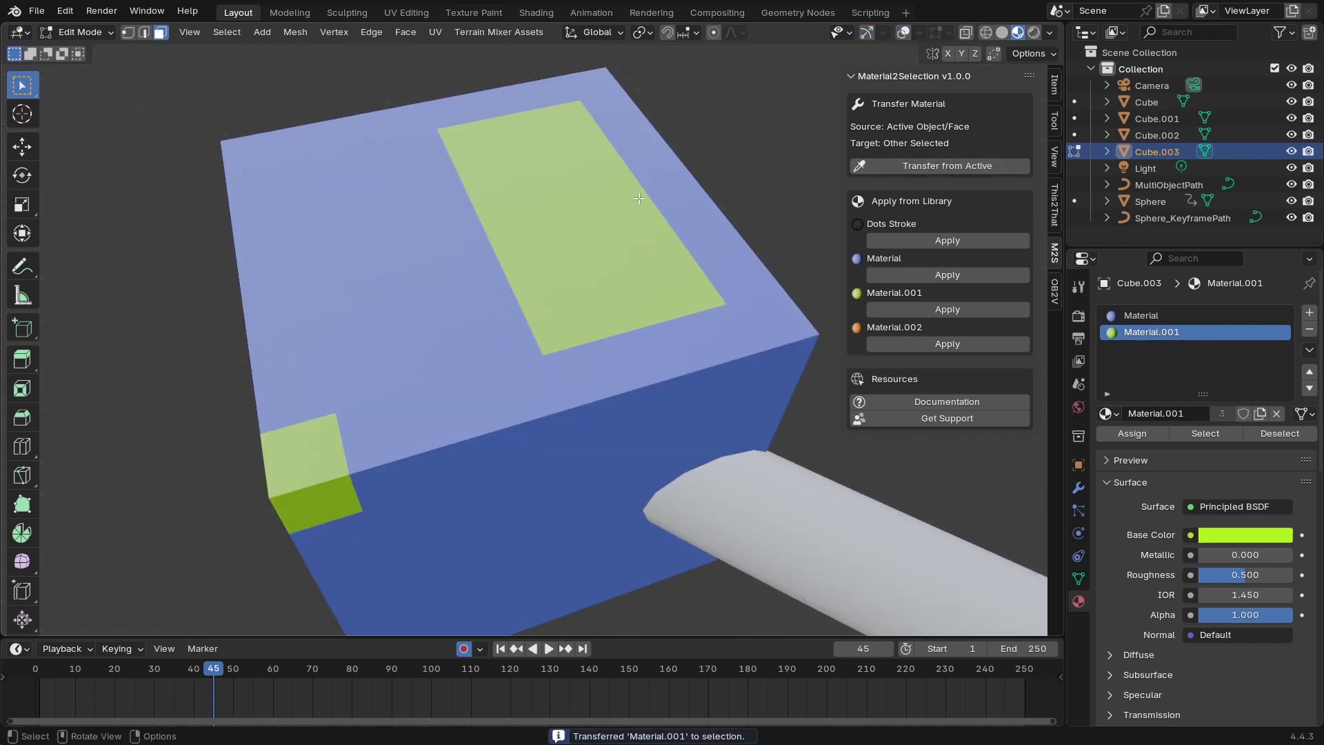
{"action": "left_click", "coordinate": [905, 32]}
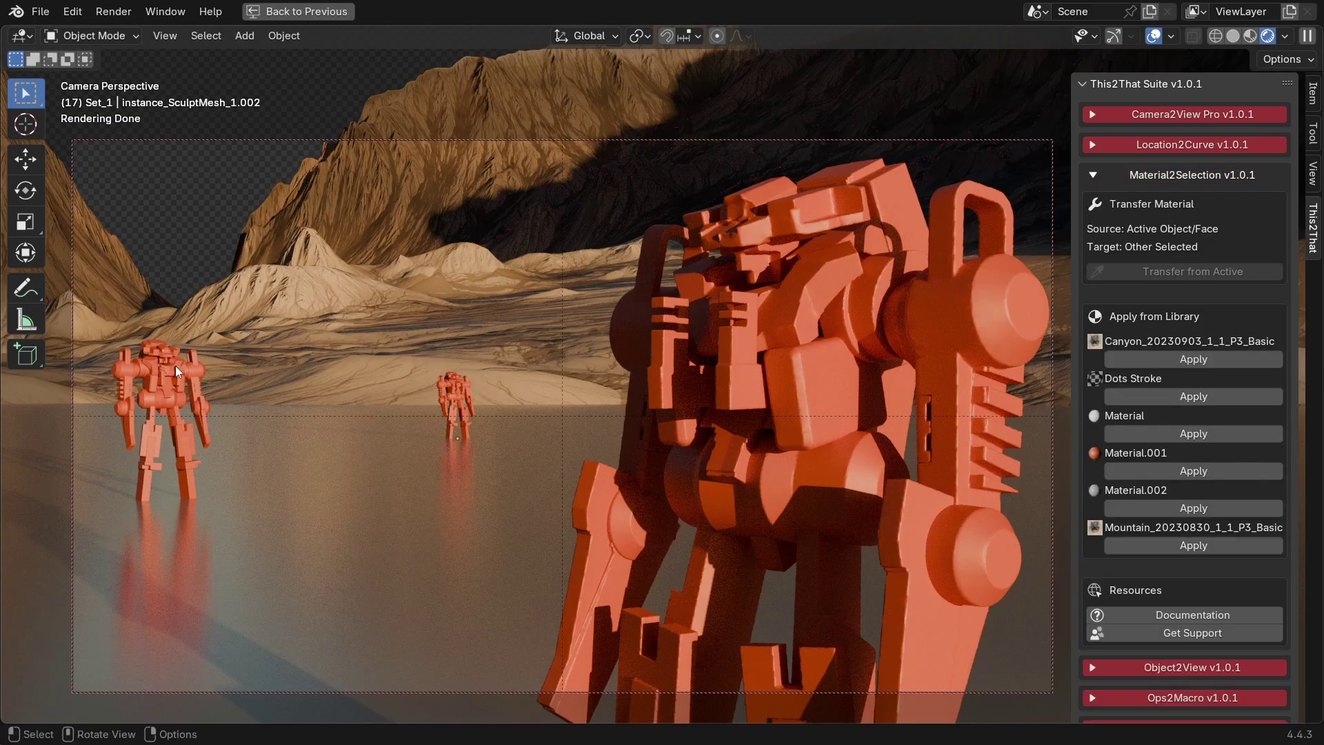
Give the left robot Material.002, then plain Material, deselect all and save the blend file.
{"action": "left_click", "coordinate": [178, 373], "text": "shift"}
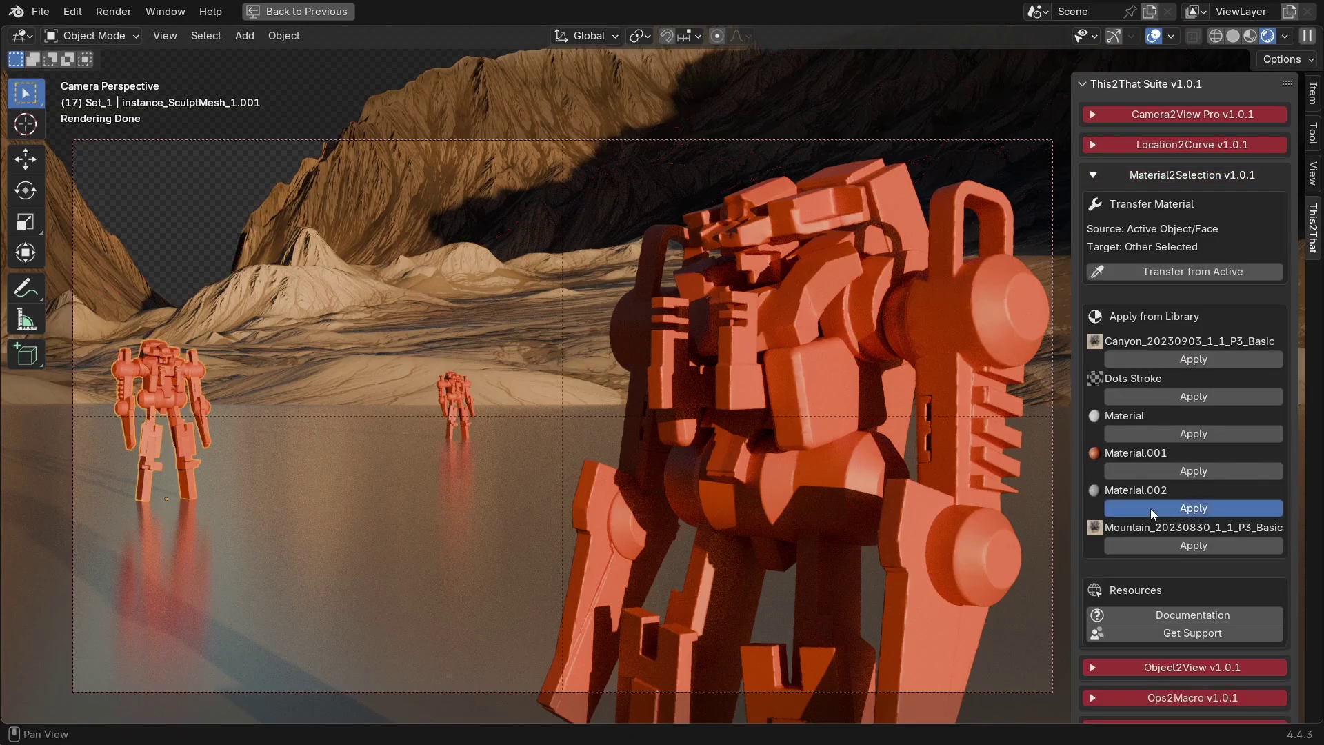
{"action": "left_click", "coordinate": [1150, 507]}
{"action": "left_click", "coordinate": [1156, 433]}
{"action": "left_click", "coordinate": [205, 206]}
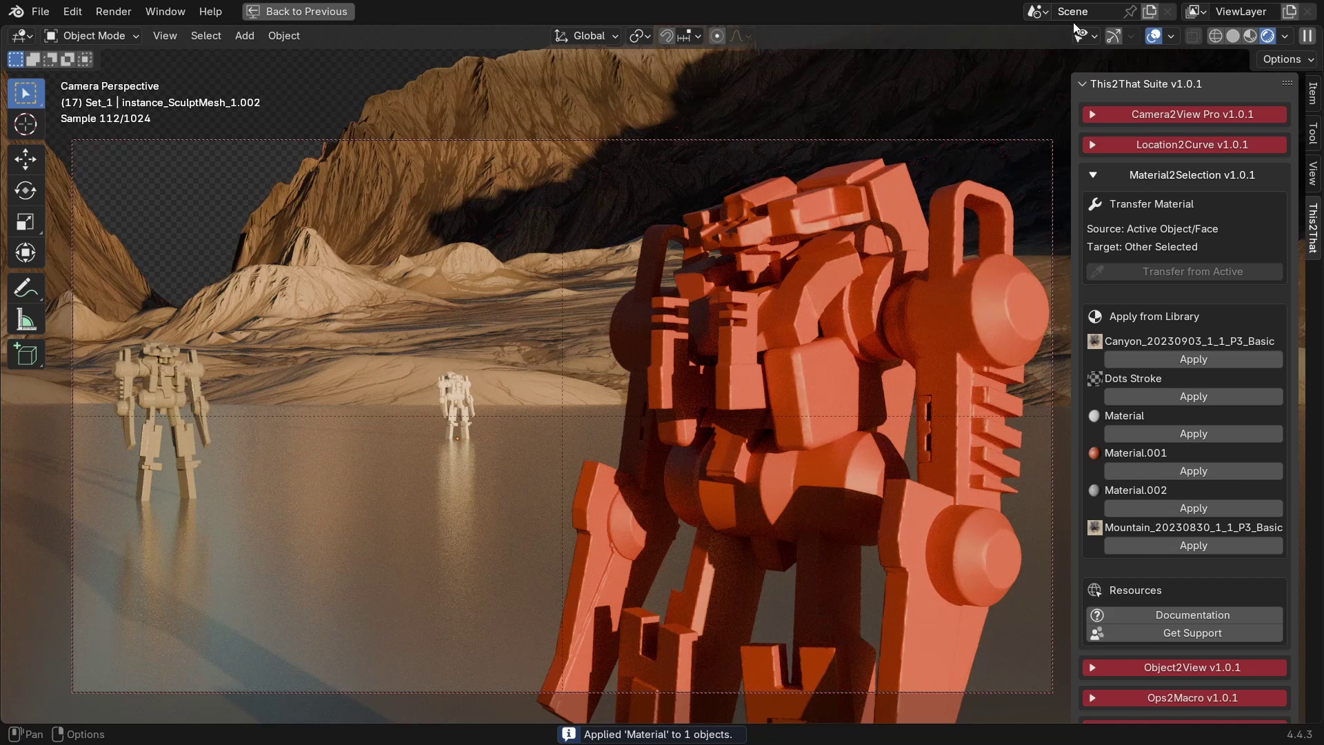
{"action": "key", "text": "ctrl+s"}
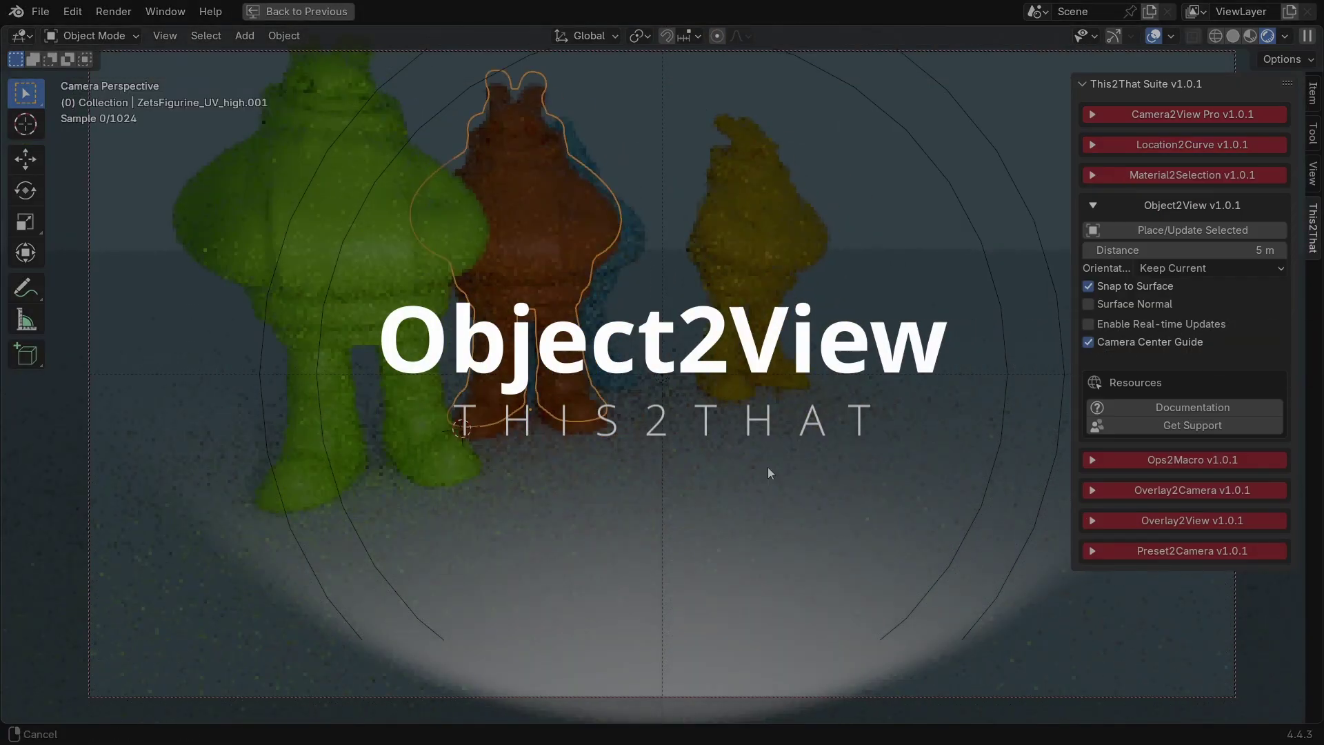
Place the figurine at the camera view centre and move it along Z.
{"action": "left_click", "coordinate": [1152, 234]}
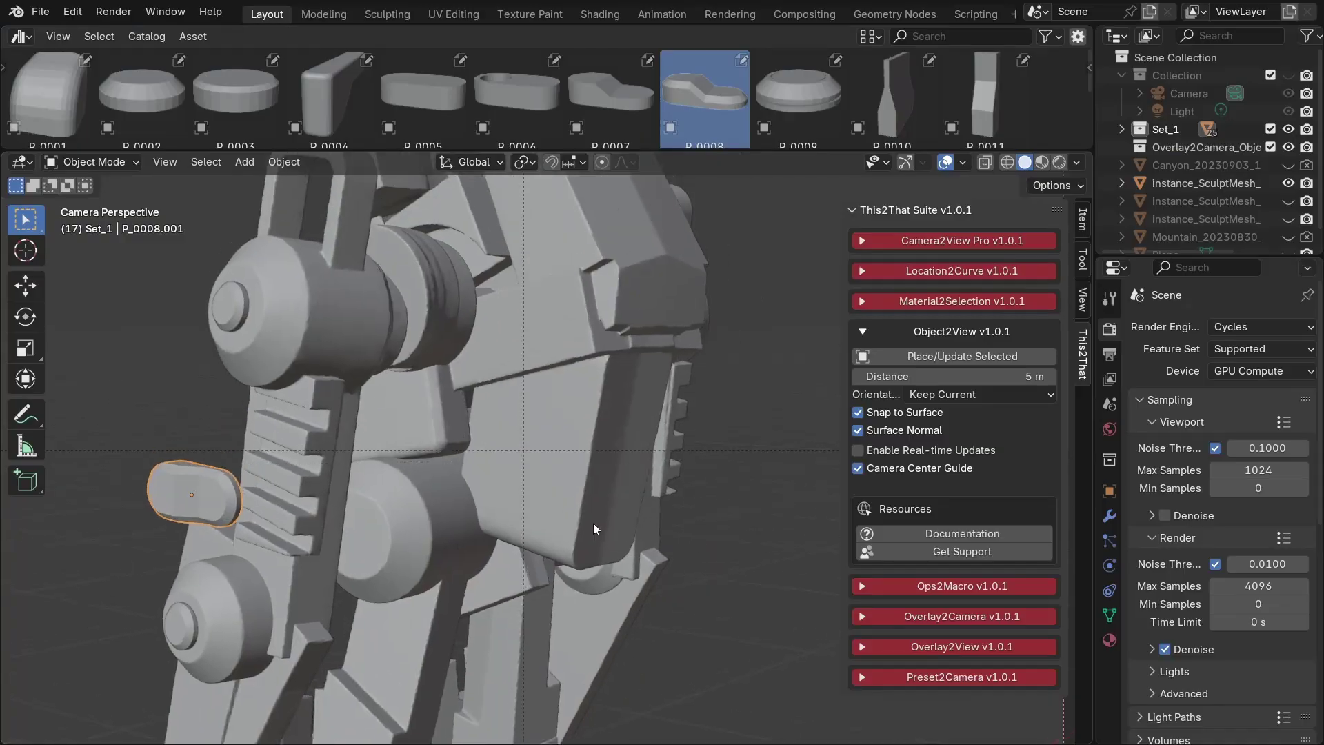
{"action": "key", "text": "g"}
{"action": "key", "text": "z"}
{"action": "key", "text": "z"}
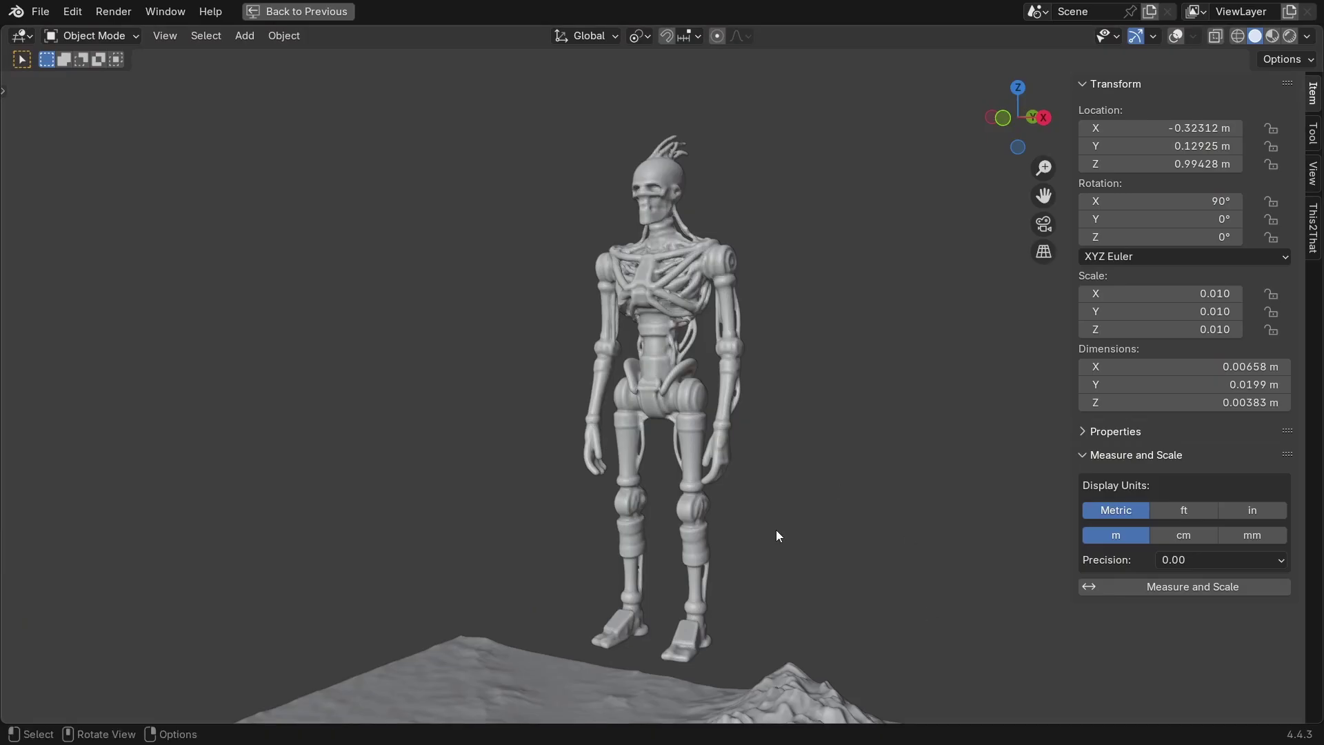
Place the skeleton on the terrain and the small robot at view centre, turned 90° about Z.
{"action": "mouse_move", "coordinate": [776, 530]}
{"action": "middle_mouse_down"}
{"action": "mouse_move", "coordinate": [738, 446]}
{"action": "mouse_move", "coordinate": [714, 567]}
{"action": "middle_mouse_up"}
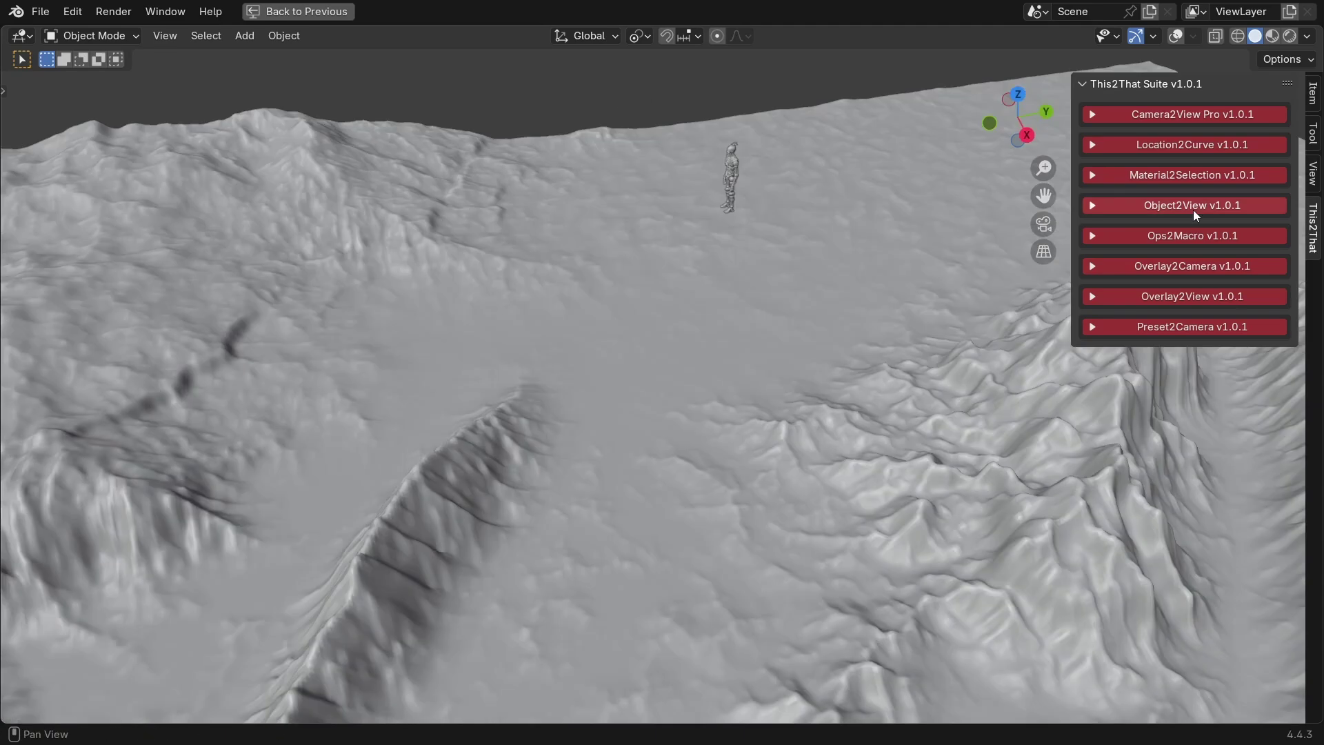
{"action": "left_click", "coordinate": [1192, 204]}
{"action": "key", "text": "shift+alt+z"}
{"action": "left_click", "coordinate": [1192, 229]}
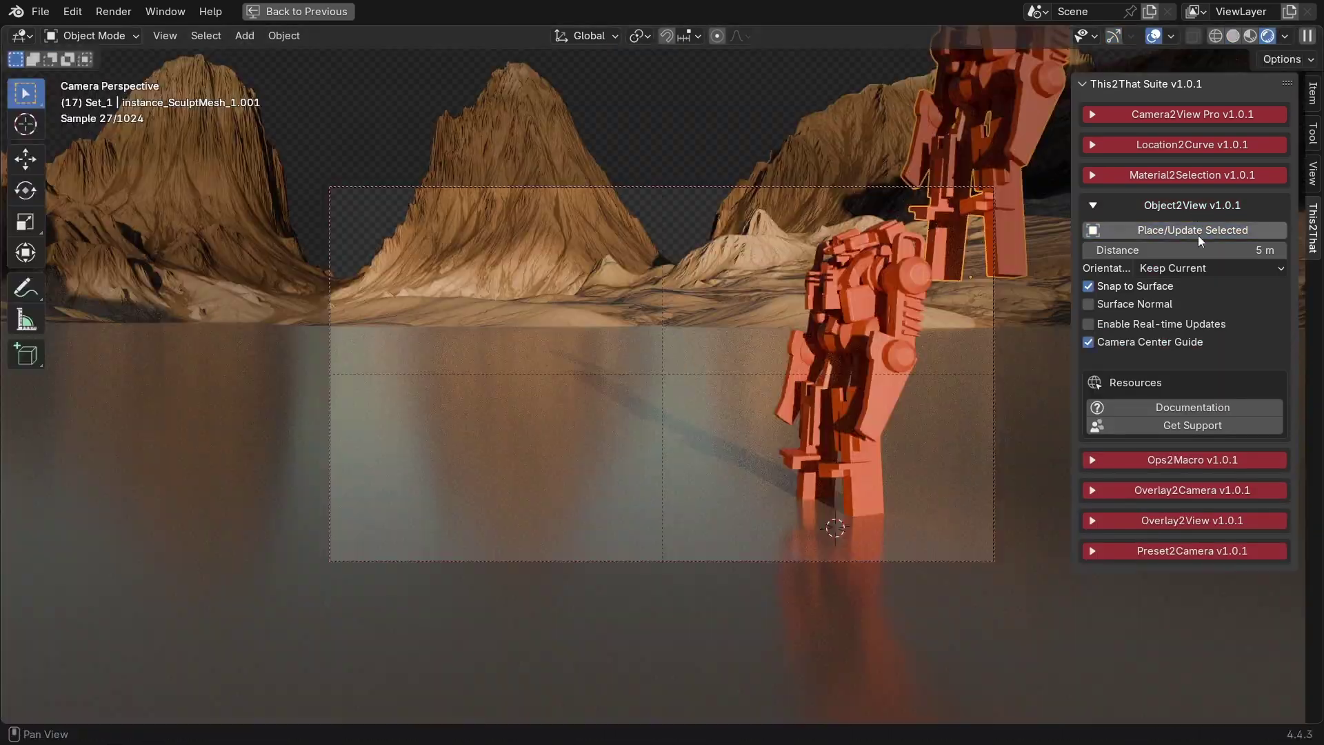
{"action": "left_click", "coordinate": [1193, 230]}
{"action": "key", "text": "r"}
{"action": "key", "text": "z"}
{"action": "left_click", "coordinate": [691, 339]}
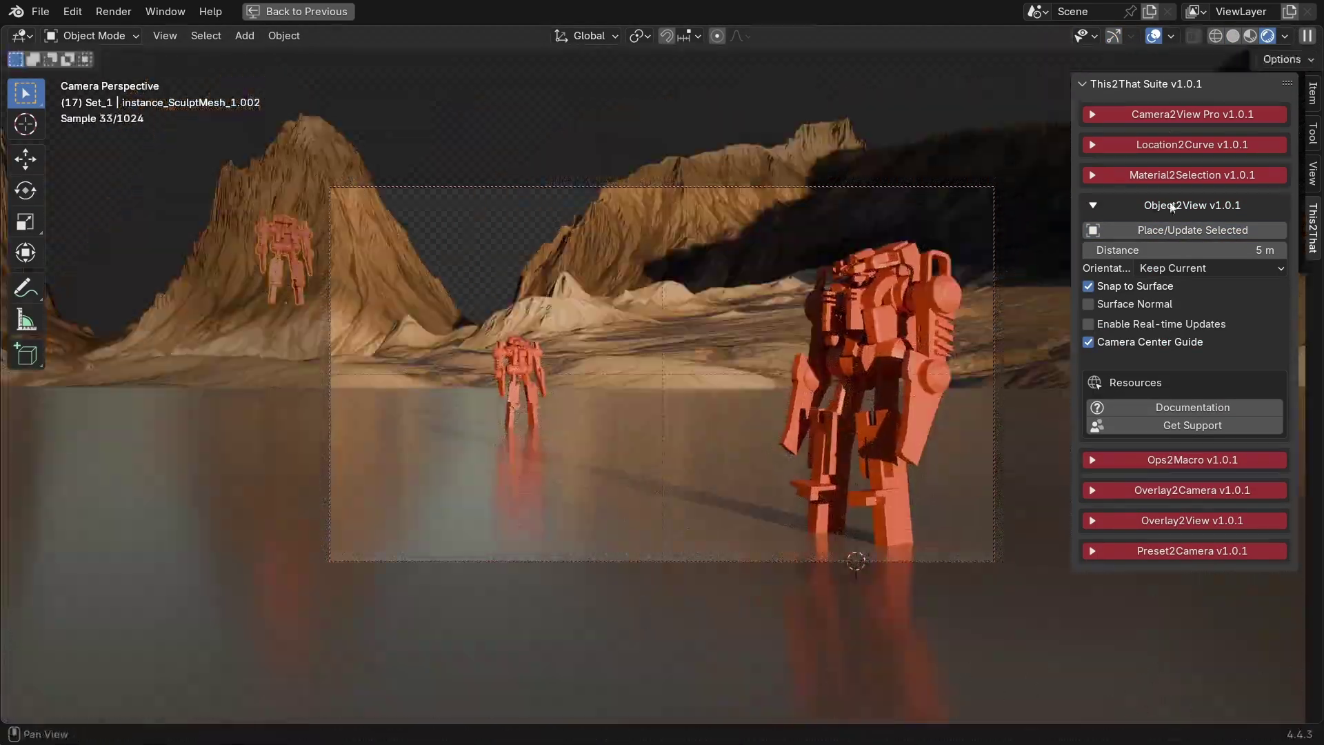
Move the far robot to the centre of the camera view.
{"action": "left_click", "coordinate": [1176, 230]}
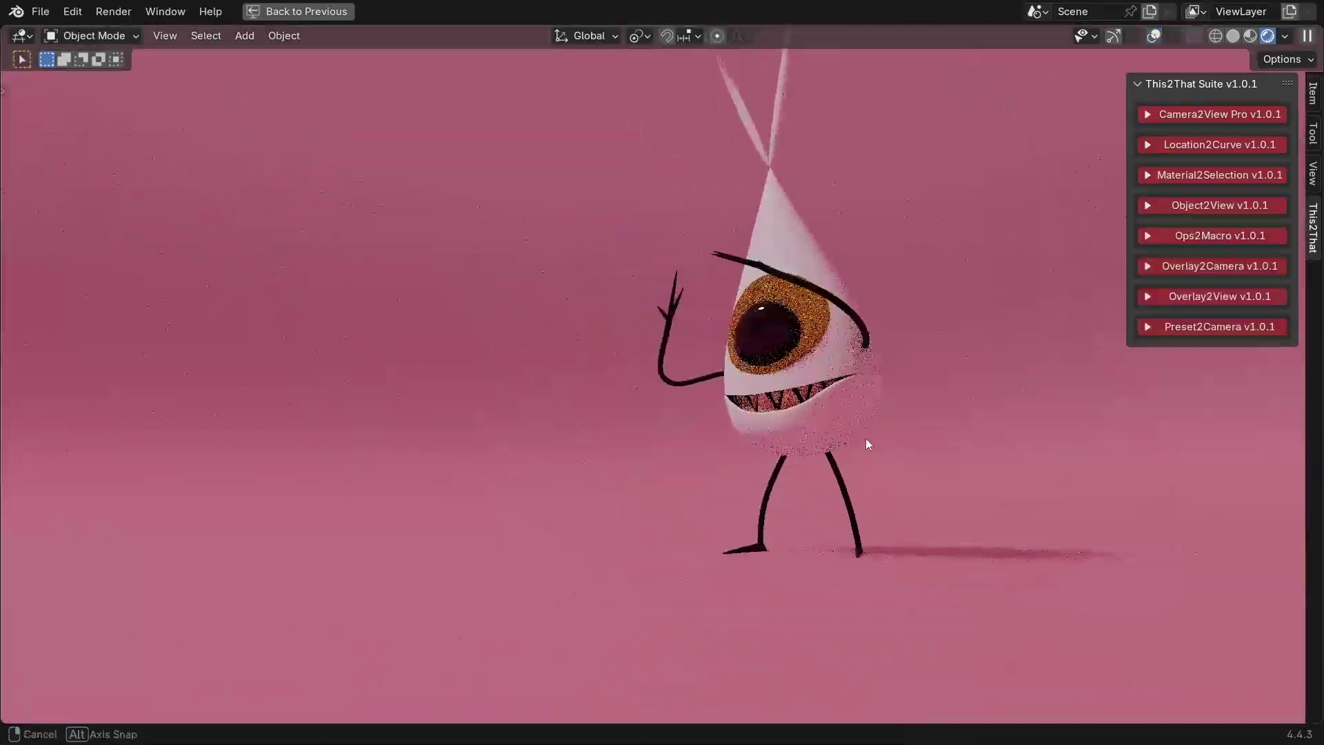
{"action": "key", "text": "shift+alt+z"}
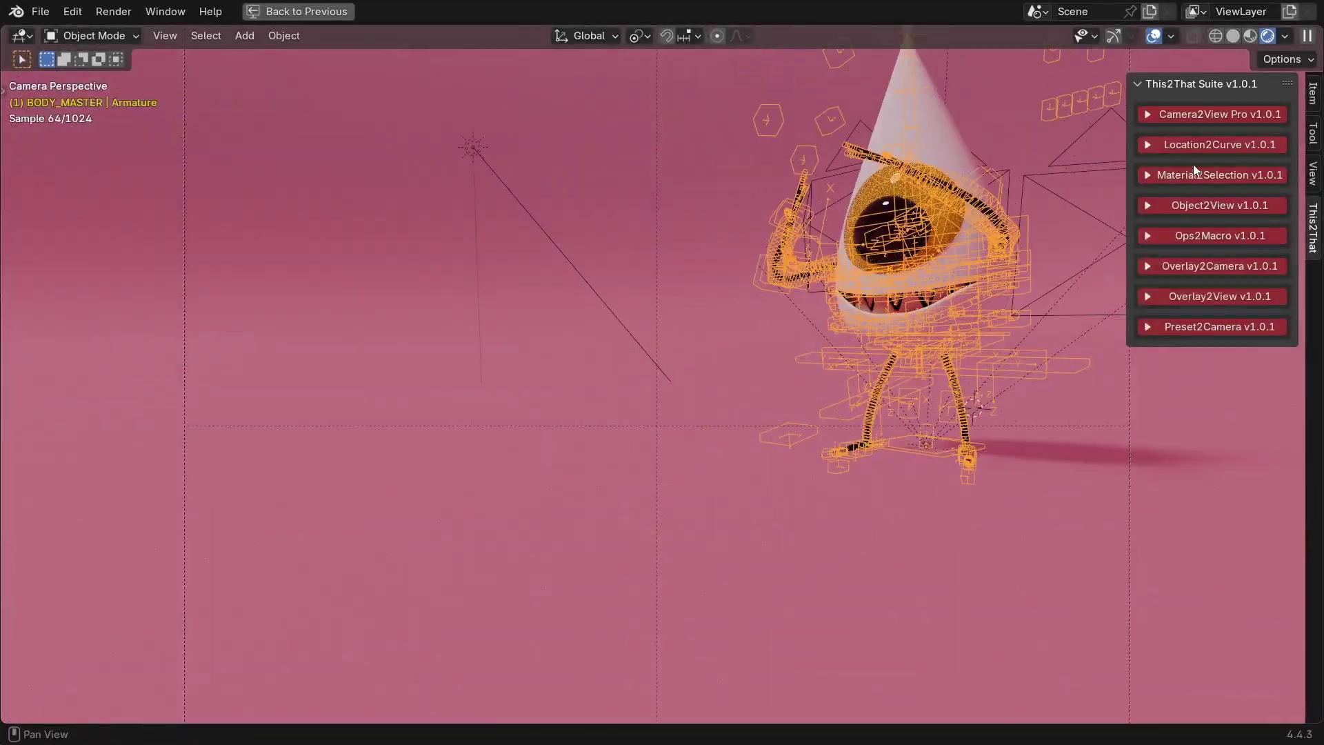
{"action": "left_click", "coordinate": [1180, 206]}
{"action": "left_click", "coordinate": [1219, 231]}
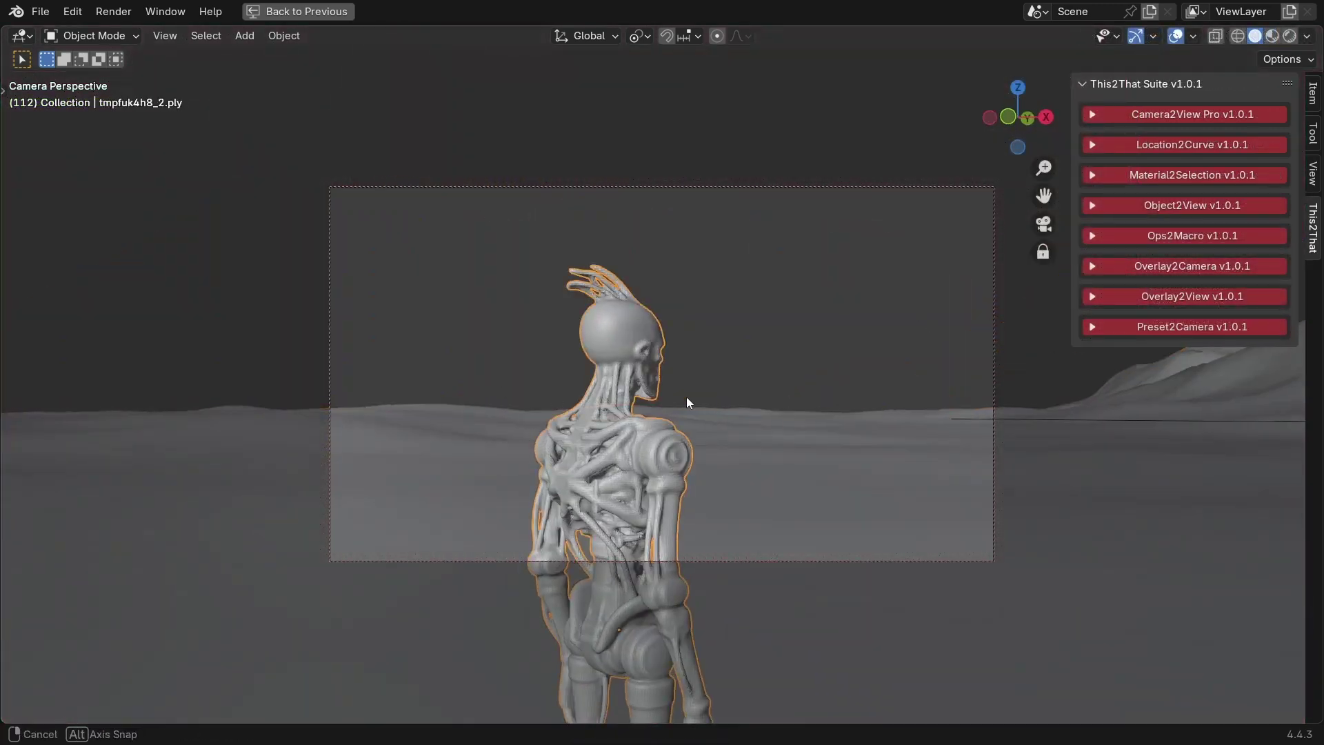
Create cameras Camera2View_002 and Camera2View_003 from two framings of the skeleton.
{"action": "middle_click_drag", "start_coordinate": [687, 403], "coordinate": [810, 376]}
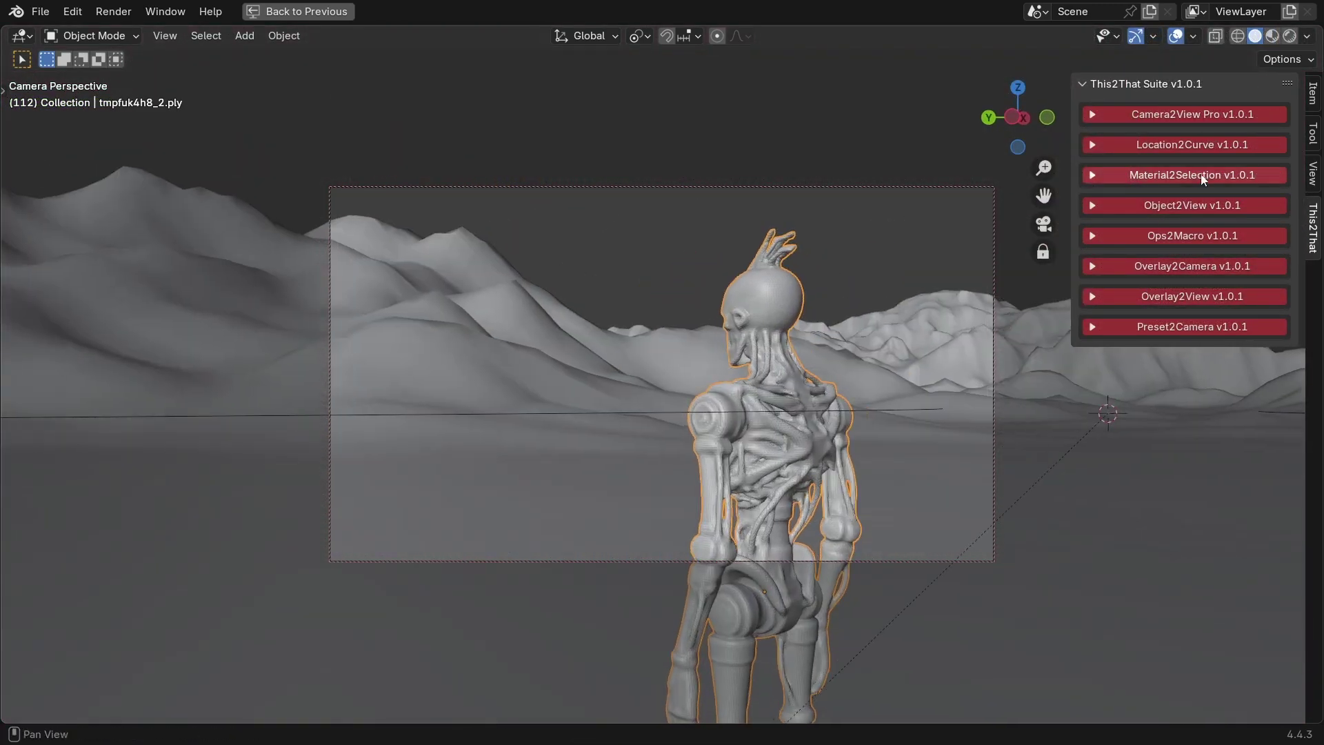
{"action": "left_click", "coordinate": [1192, 114]}
{"action": "middle_click_drag", "start_coordinate": [896, 289], "coordinate": [814, 303]}
{"action": "left_click", "coordinate": [1141, 196]}
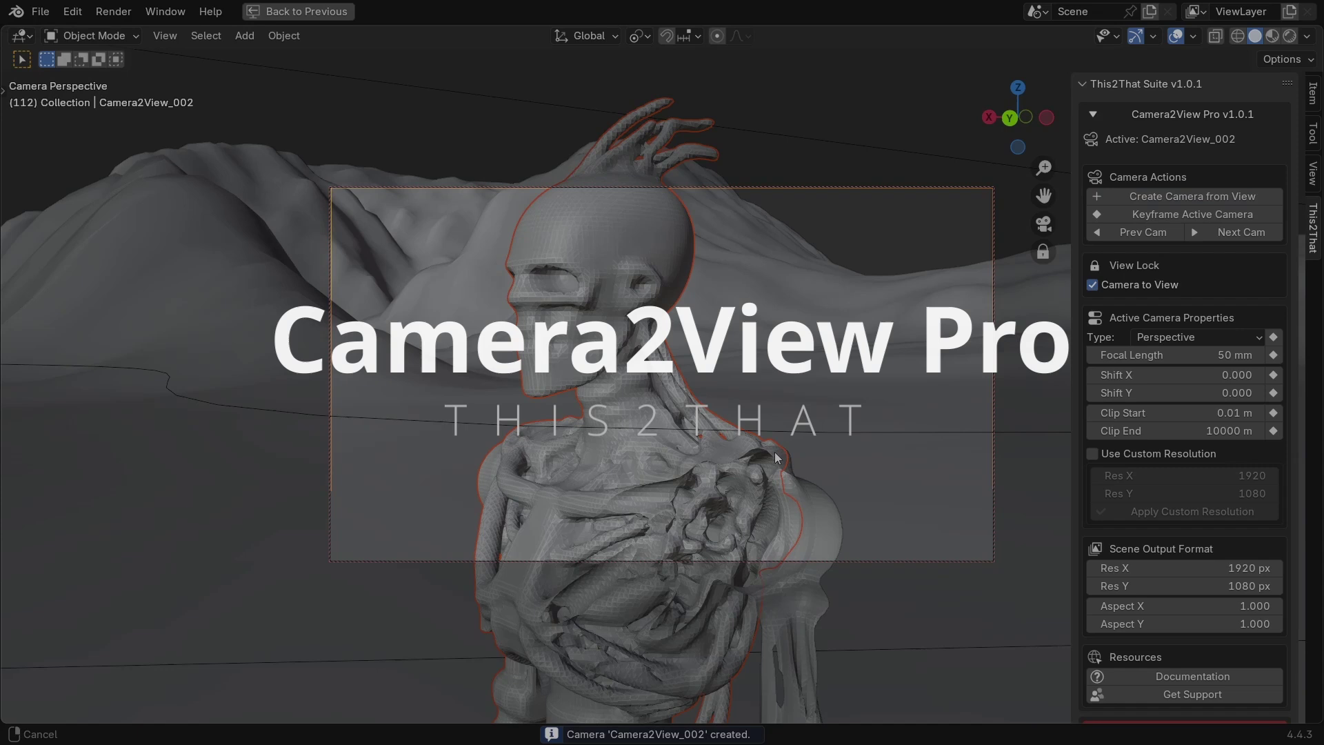
{"action": "scroll", "coordinate": [587, 487], "scroll_direction": "up", "scroll_amount": 2}
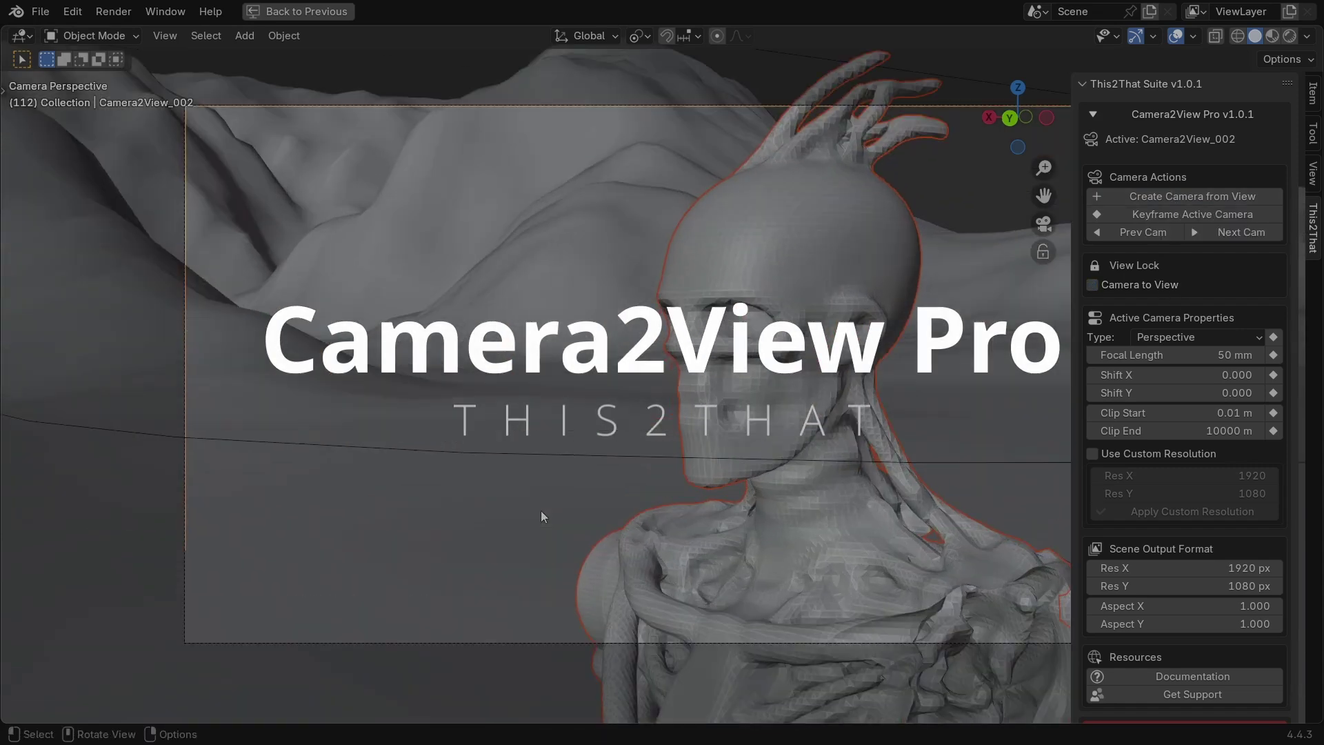
{"action": "left_click", "coordinate": [1131, 291]}
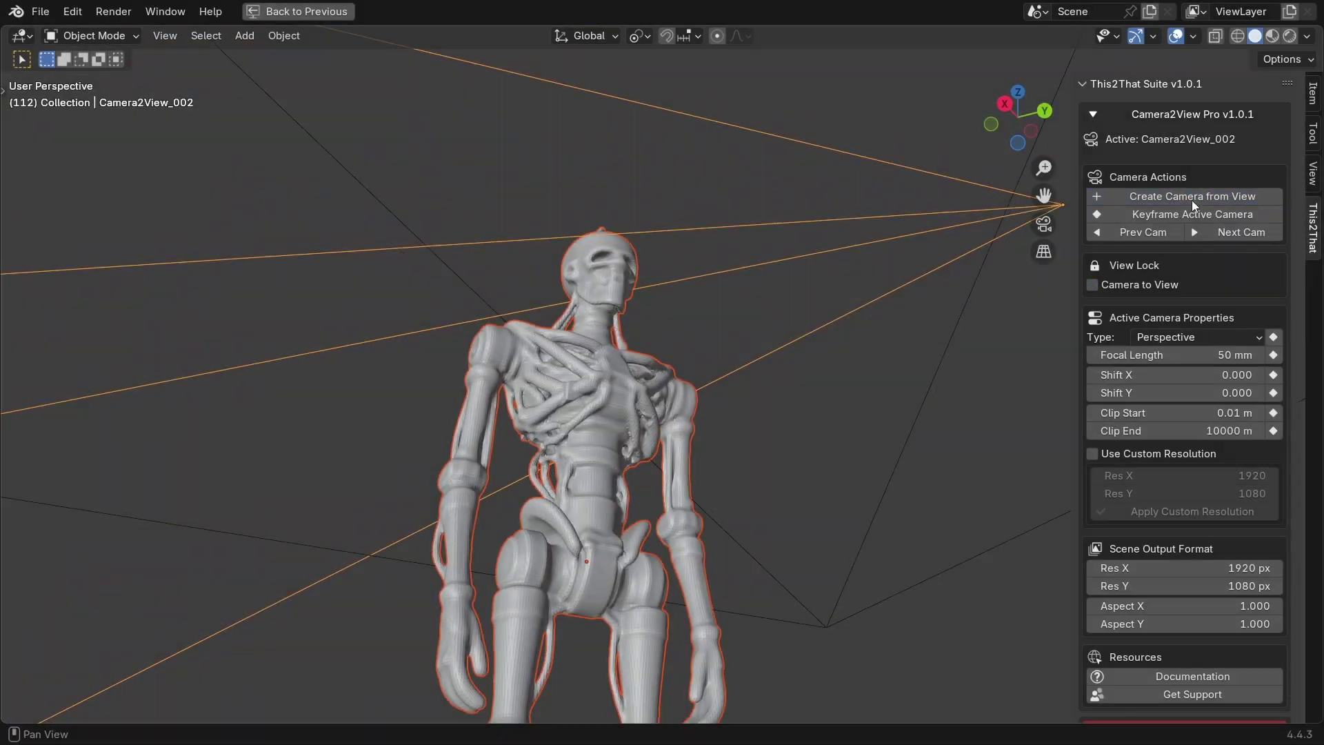
{"action": "left_click", "coordinate": [1192, 199]}
Cycle through the scene's cameras in Rendered shading with overlays hidden.
{"action": "left_click", "coordinate": [1243, 232]}
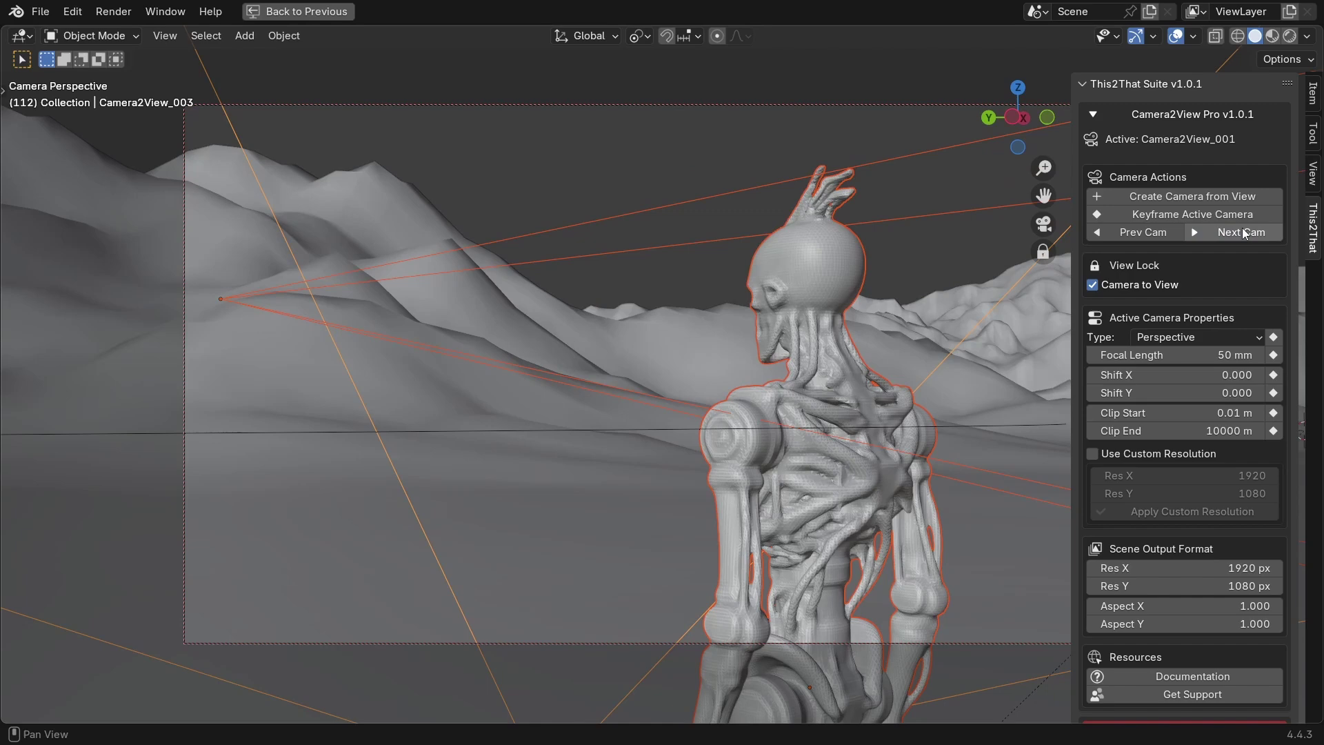
{"action": "left_click", "coordinate": [1131, 286]}
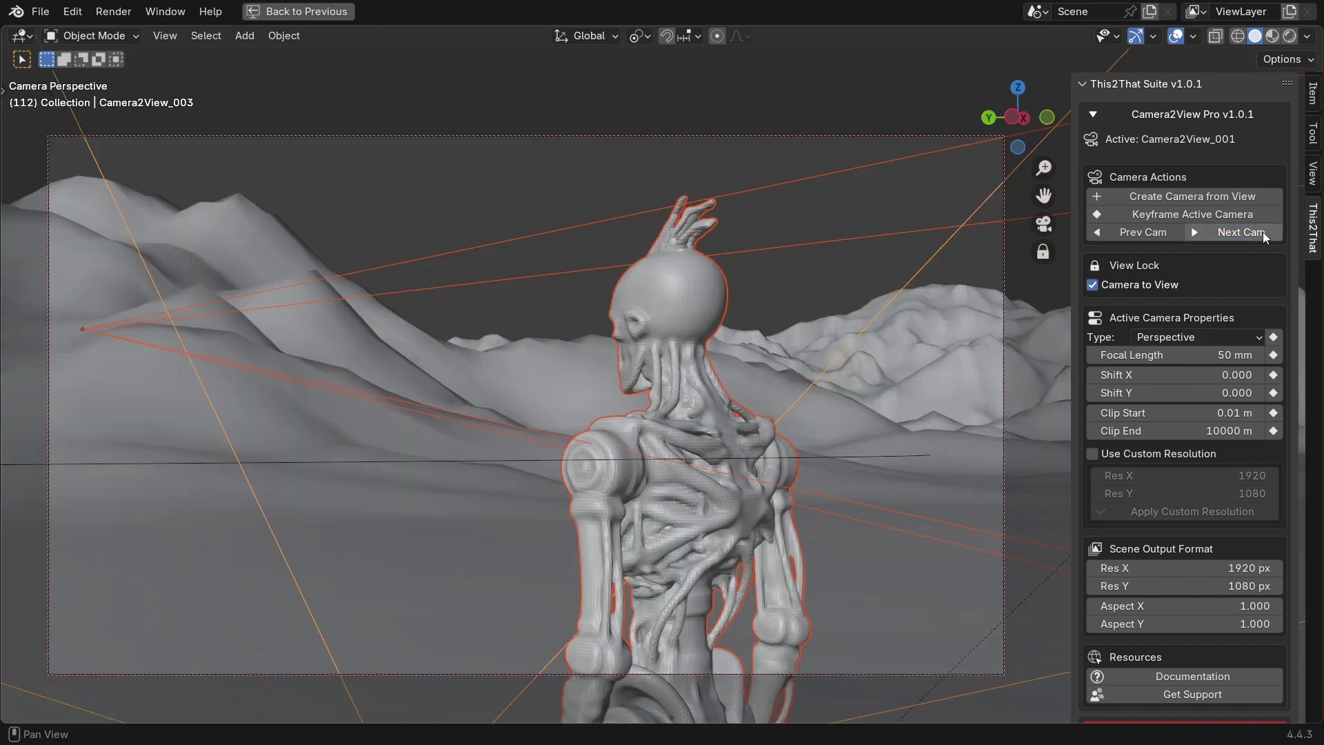
{"action": "key", "text": "z"}
{"action": "left_click", "coordinate": [1240, 152]}
{"action": "left_click", "coordinate": [1153, 36]}
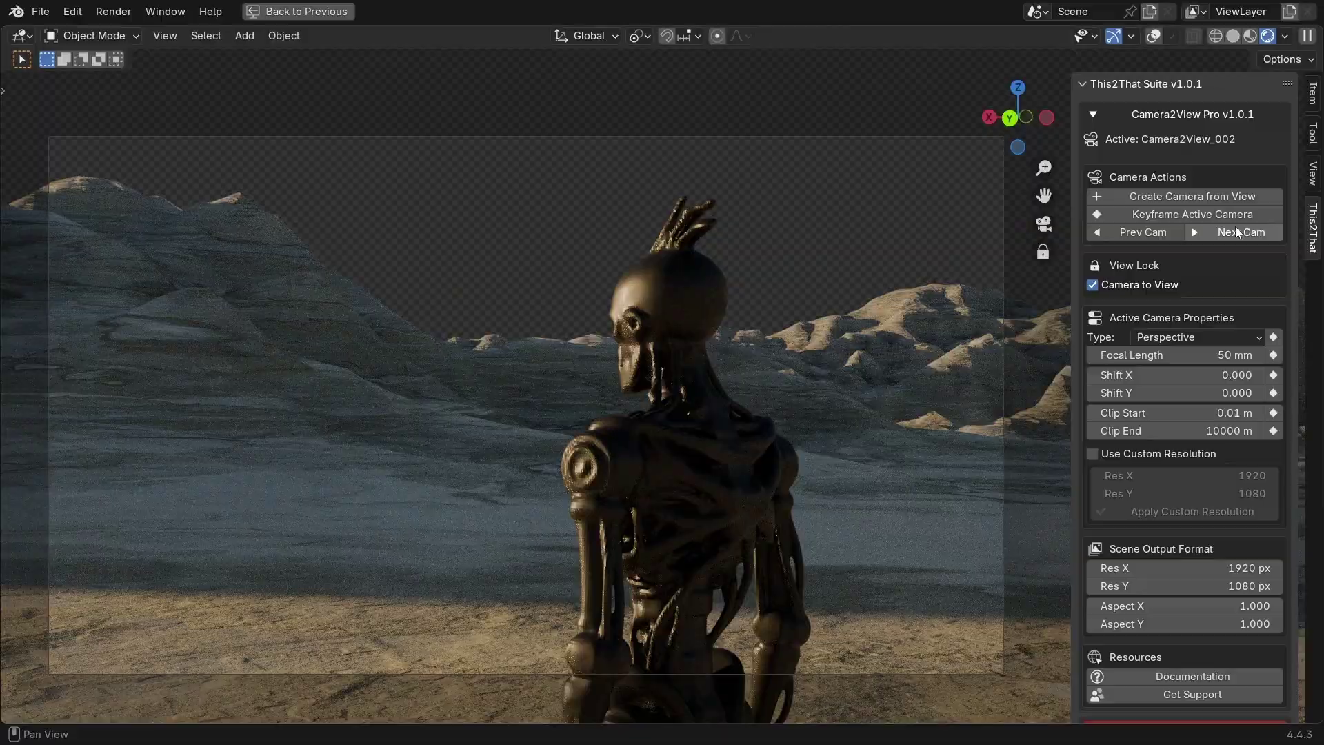
{"action": "left_click", "coordinate": [1235, 233]}
{"action": "left_click", "coordinate": [1235, 232]}
Return to Camera2View_001 and jump back to the previous camera keyframe.
{"action": "left_click", "coordinate": [1235, 232]}
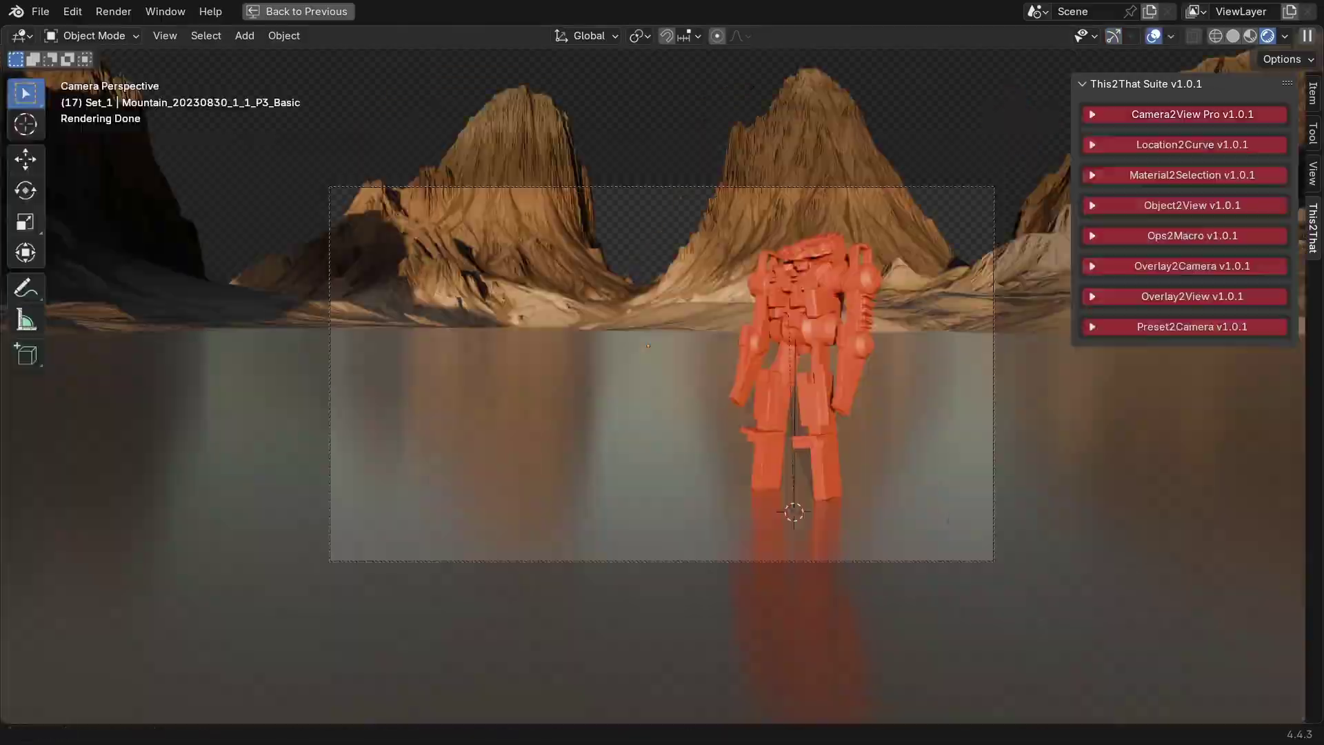
{"action": "middle_click_drag", "start_coordinate": [855, 372], "coordinate": [907, 403]}
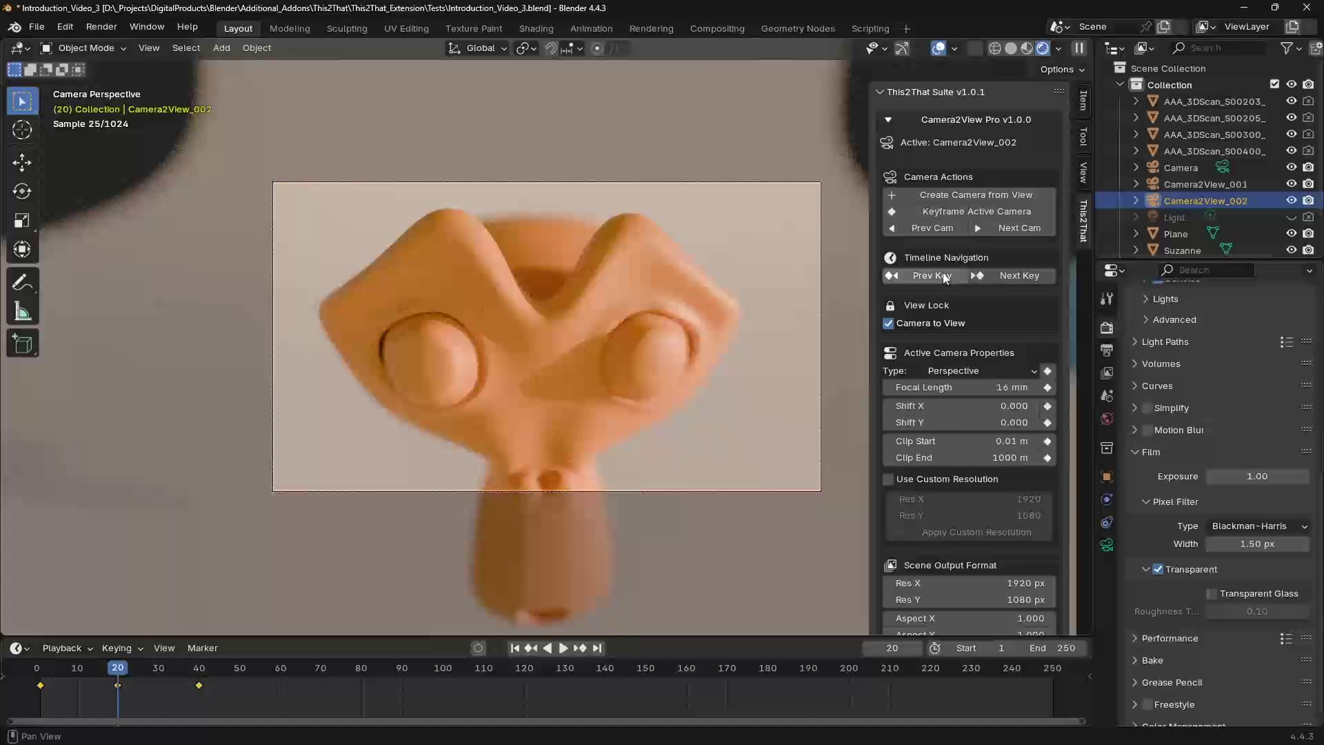
{"action": "left_click", "coordinate": [1003, 228]}
Enable Use Custom Resolution and set Res X to 4484 for a 4484 × 1080 frame.
{"action": "scroll", "coordinate": [1040, 466], "scroll_direction": "down", "scroll_amount": 7}
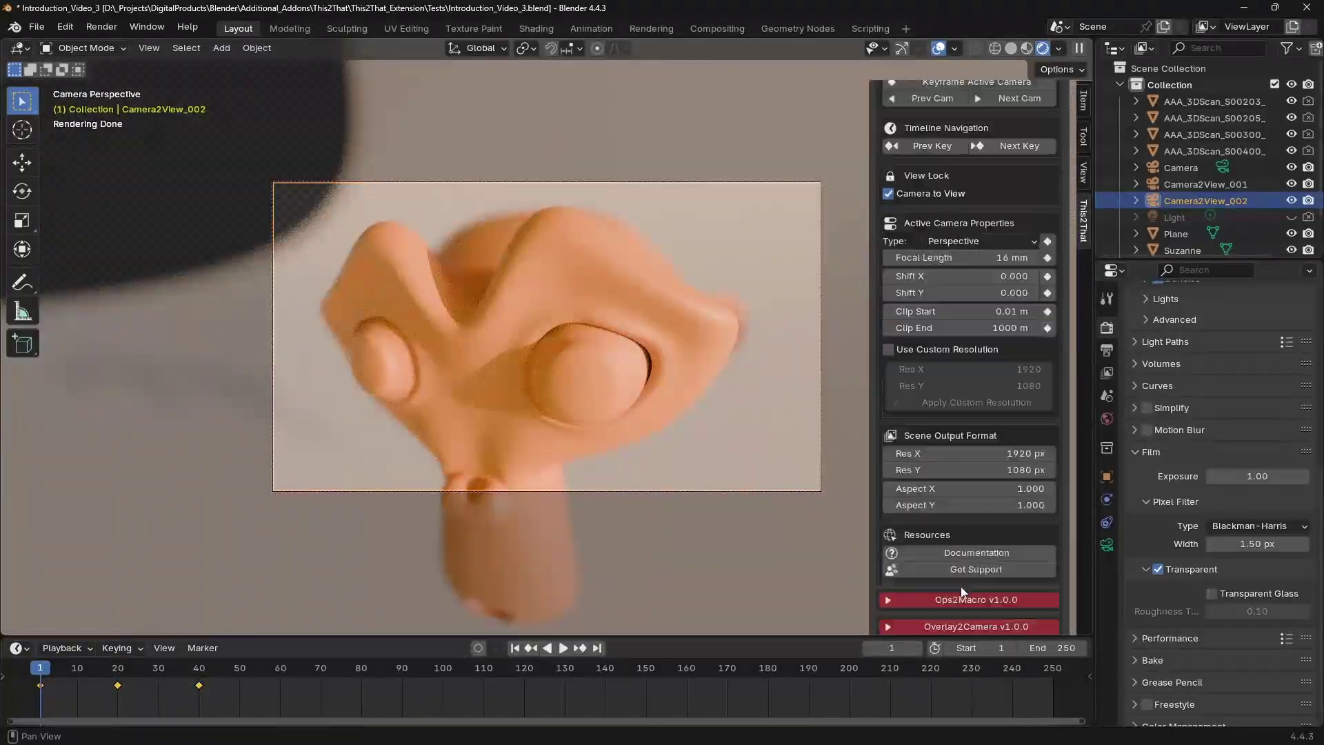
{"action": "left_click", "coordinate": [888, 285]}
{"action": "left_click_drag", "start_coordinate": [973, 305], "coordinate": [1049, 305]}
{"action": "scroll", "coordinate": [986, 282], "scroll_direction": "up", "scroll_amount": 7}
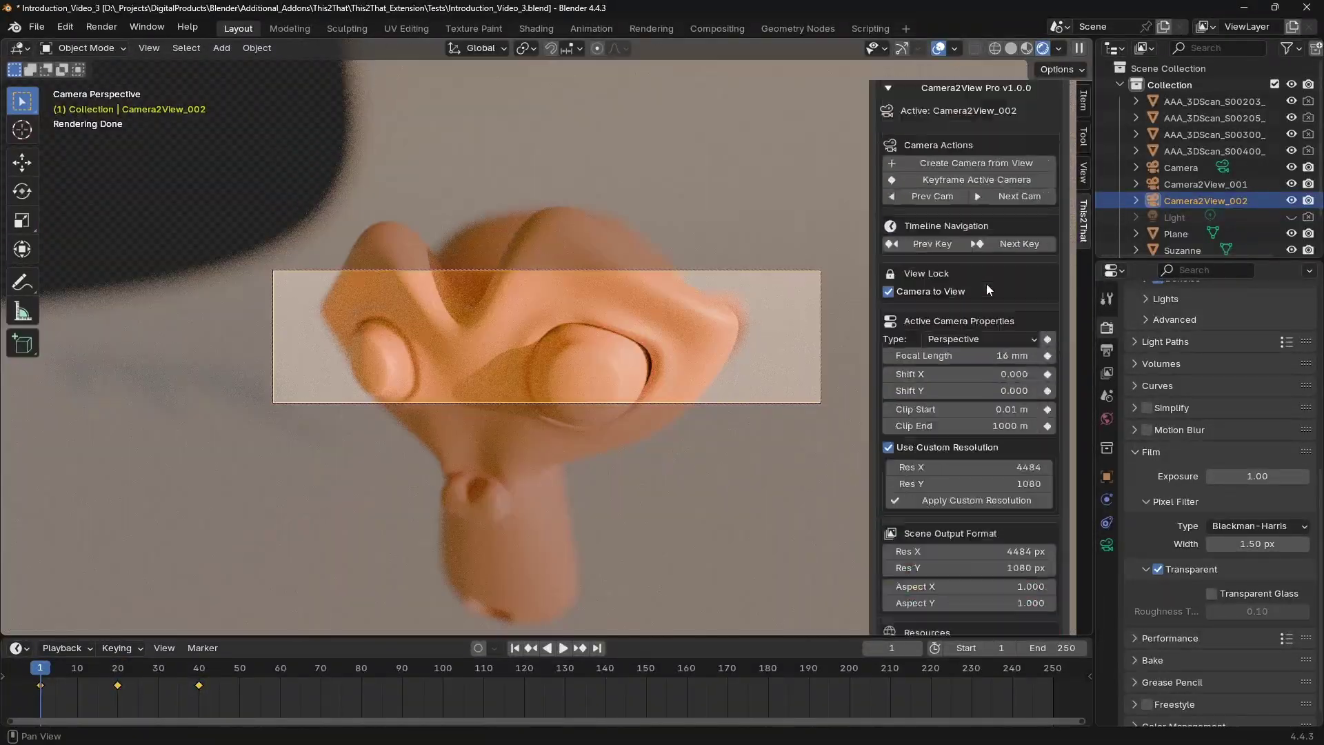
{"action": "mouse_move", "coordinate": [965, 499]}
{"action": "left_mouse_down"}
{"action": "mouse_move", "coordinate": [952, 500]}
{"action": "mouse_move", "coordinate": [962, 503]}
{"action": "left_mouse_up"}
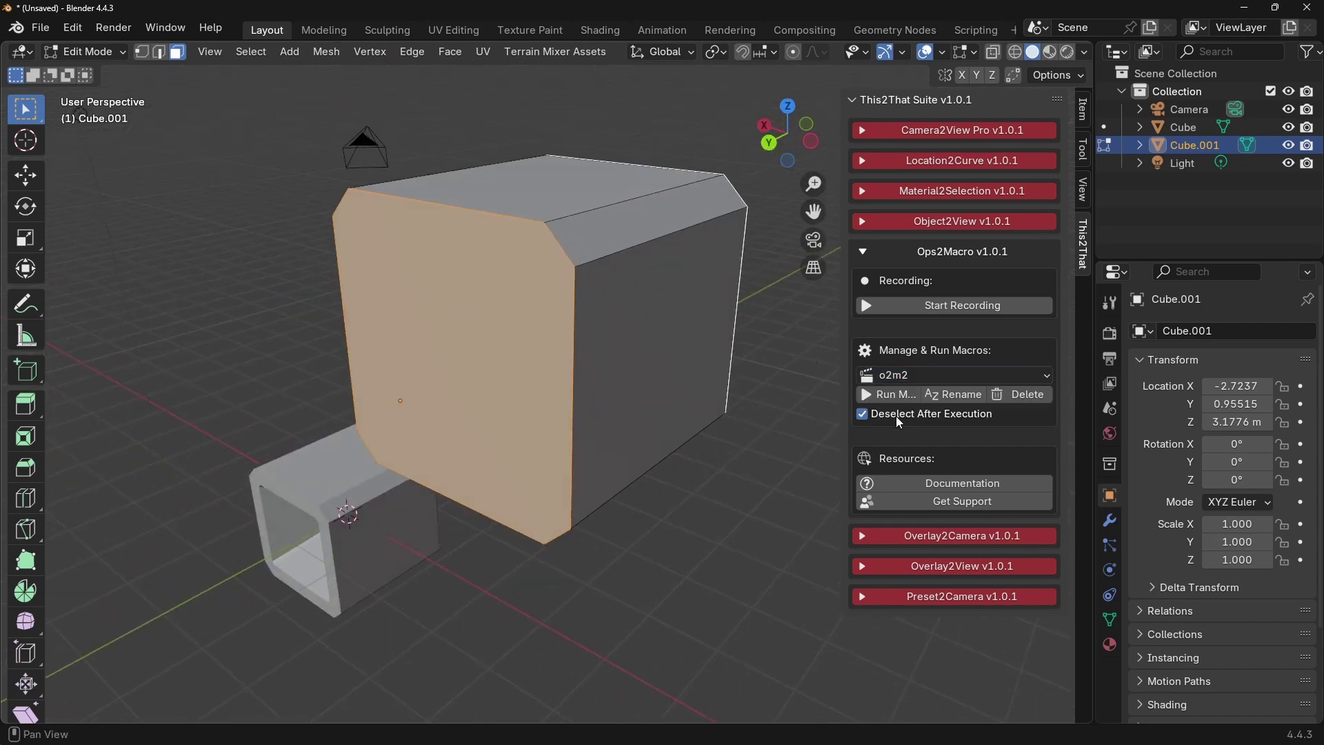
Run o2m2 on Cube.001, then record a rotate-and-shrink macro on the left Suzanne.
{"action": "left_click", "coordinate": [888, 394]}
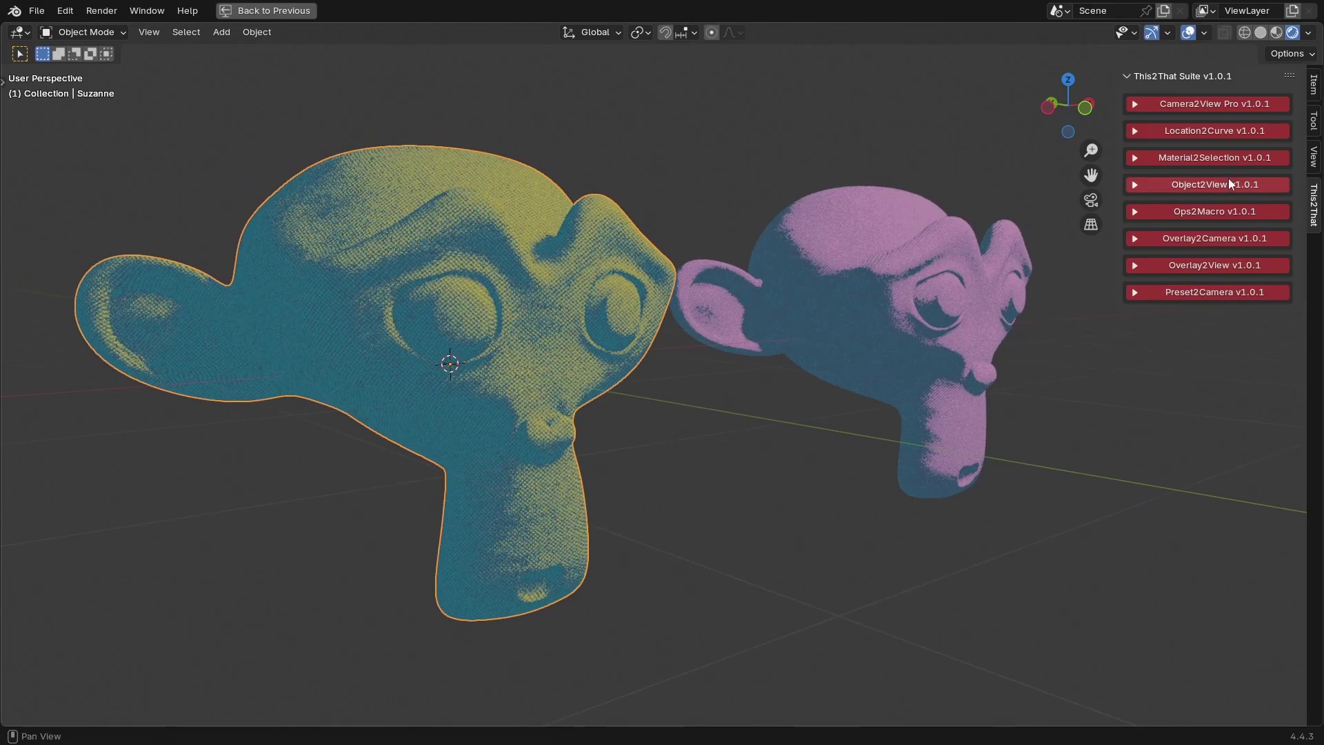
{"action": "left_click", "coordinate": [1214, 211]}
{"action": "left_click", "coordinate": [1188, 264]}
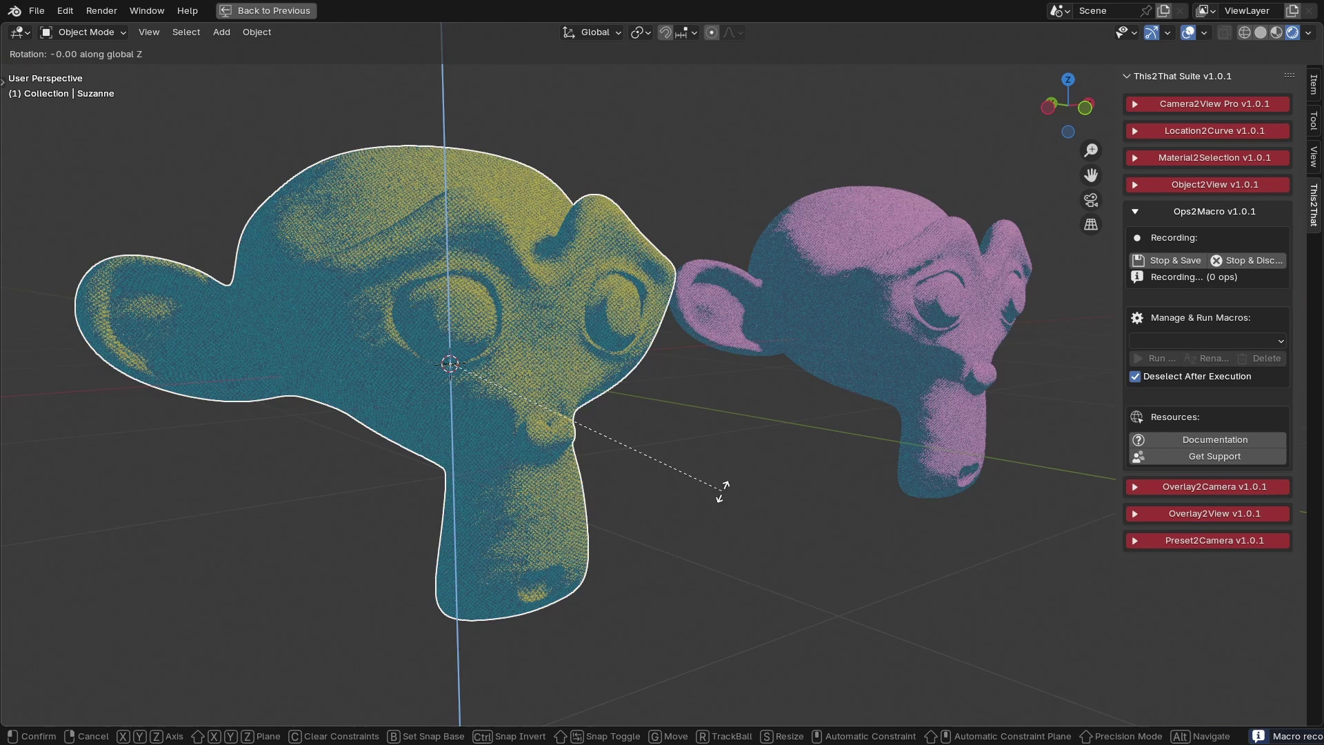
{"action": "left_click", "coordinate": [689, 490]}
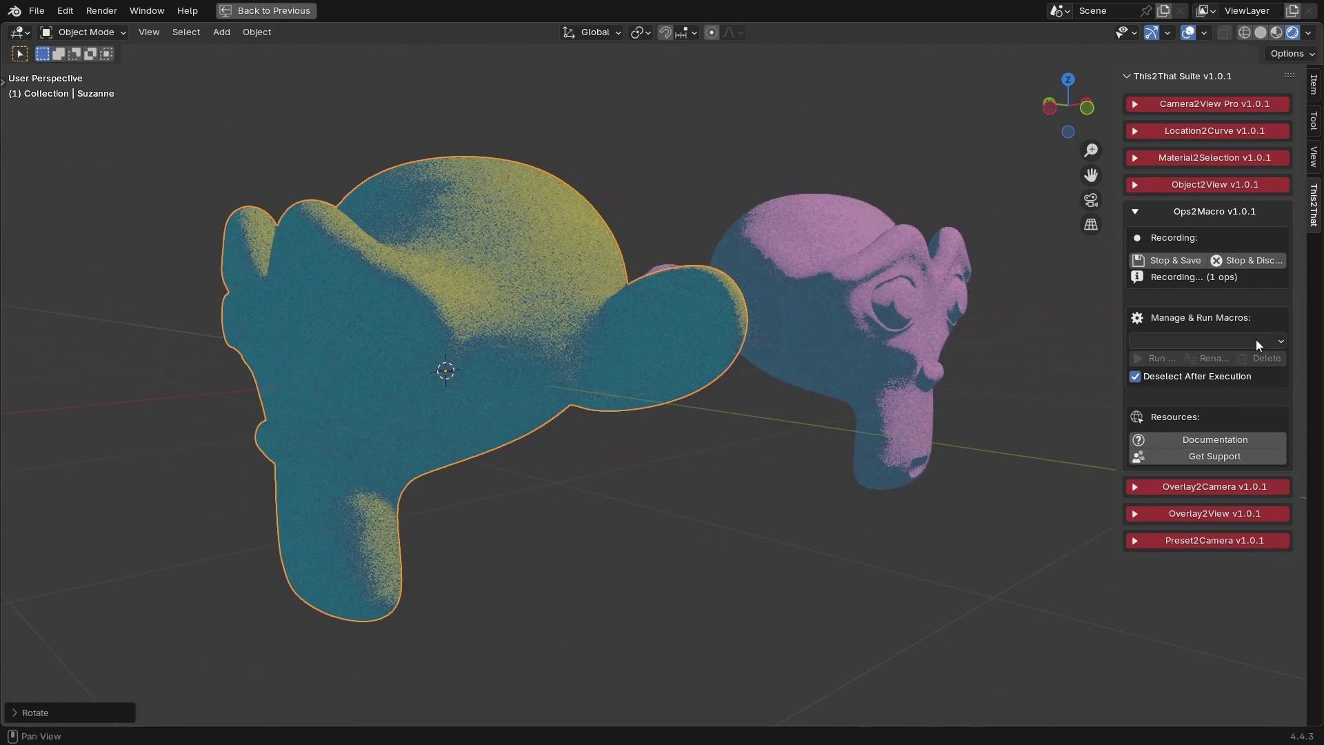
{"action": "left_click", "coordinate": [726, 376]}
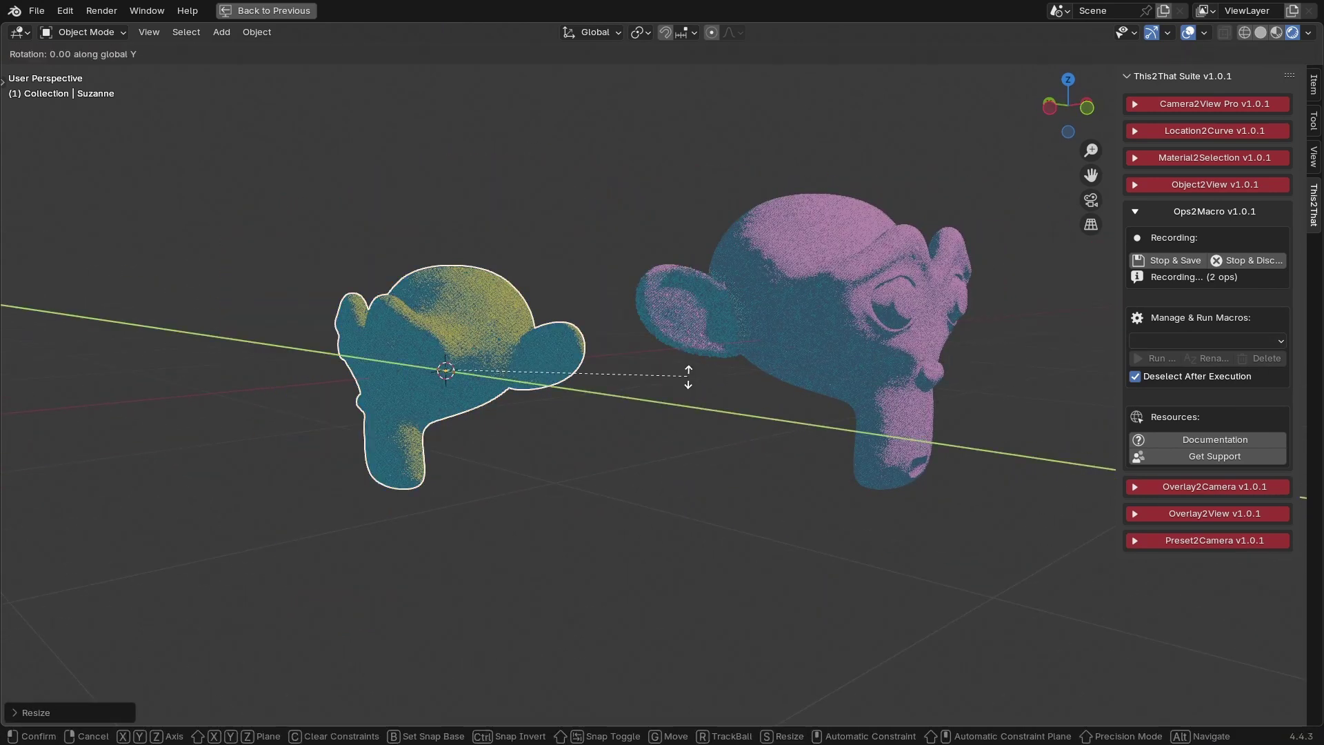
{"action": "left_click", "coordinate": [651, 374]}
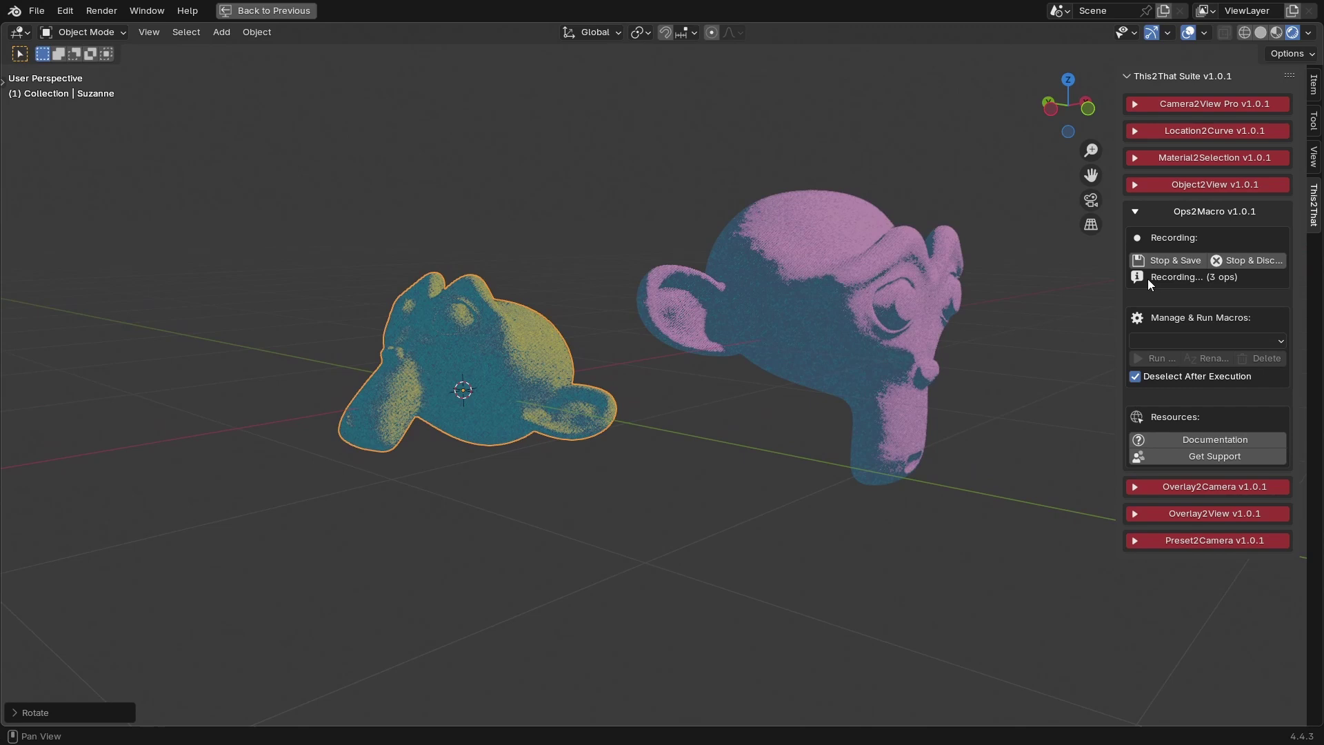
Save the recording as MyMonkeyMacro2 and run it on the right Suzanne.
{"action": "left_click", "coordinate": [1169, 260]}
{"action": "key", "text": "Return"}
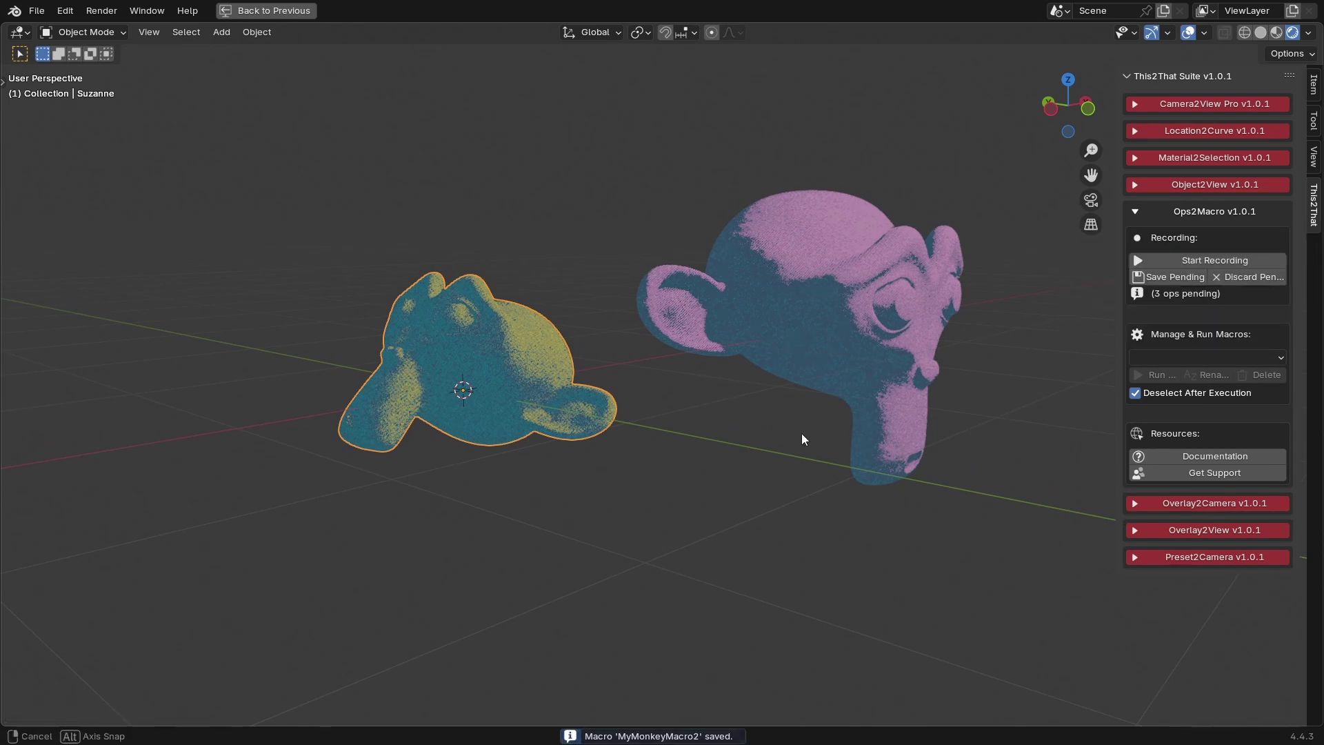
{"action": "left_click", "coordinate": [813, 449]}
{"action": "left_click", "coordinate": [1156, 342]}
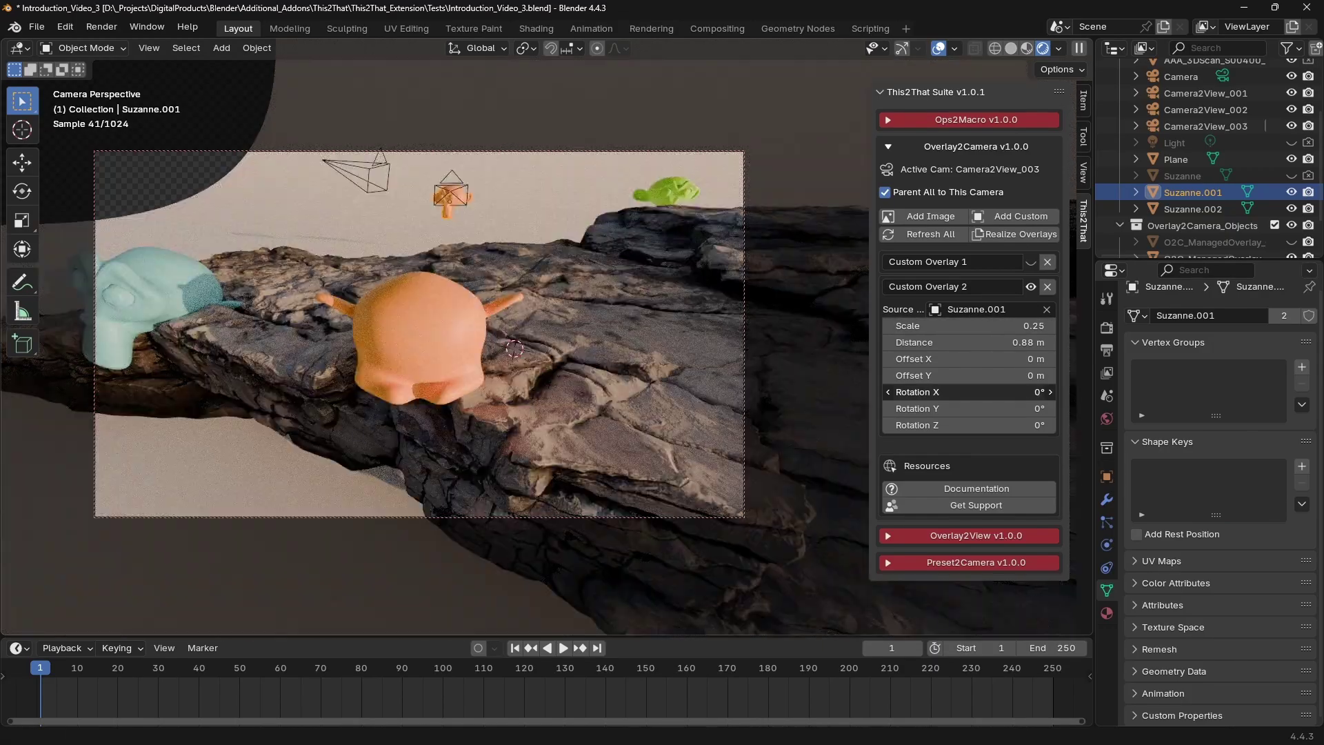
Tilt and lower the orange Suzanne overlay, move the camera view closer, and enlarge the Faces image.
{"action": "left_click_drag", "start_coordinate": [966, 392], "coordinate": [945, 409]}
{"action": "left_click_drag", "start_coordinate": [1018, 375], "coordinate": [999, 333]}
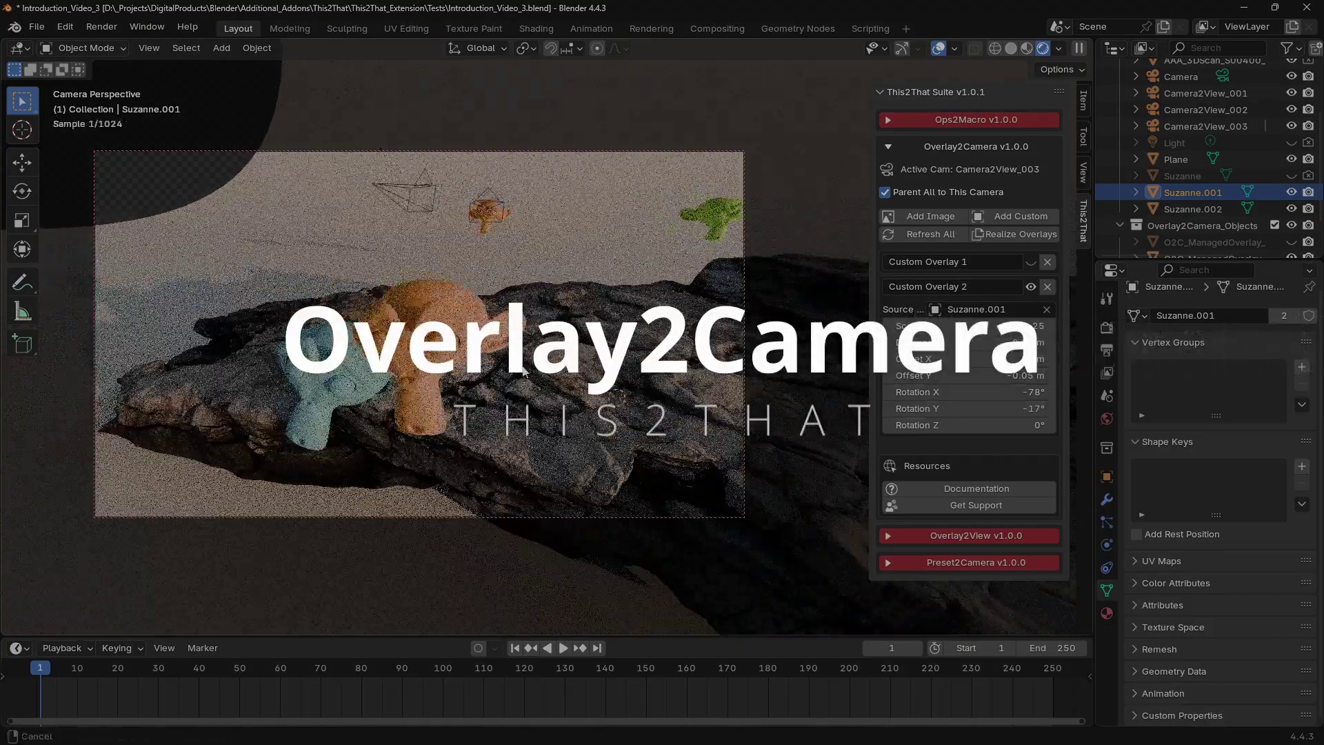
{"action": "middle_click_drag", "start_coordinate": [523, 371], "coordinate": [501, 357]}
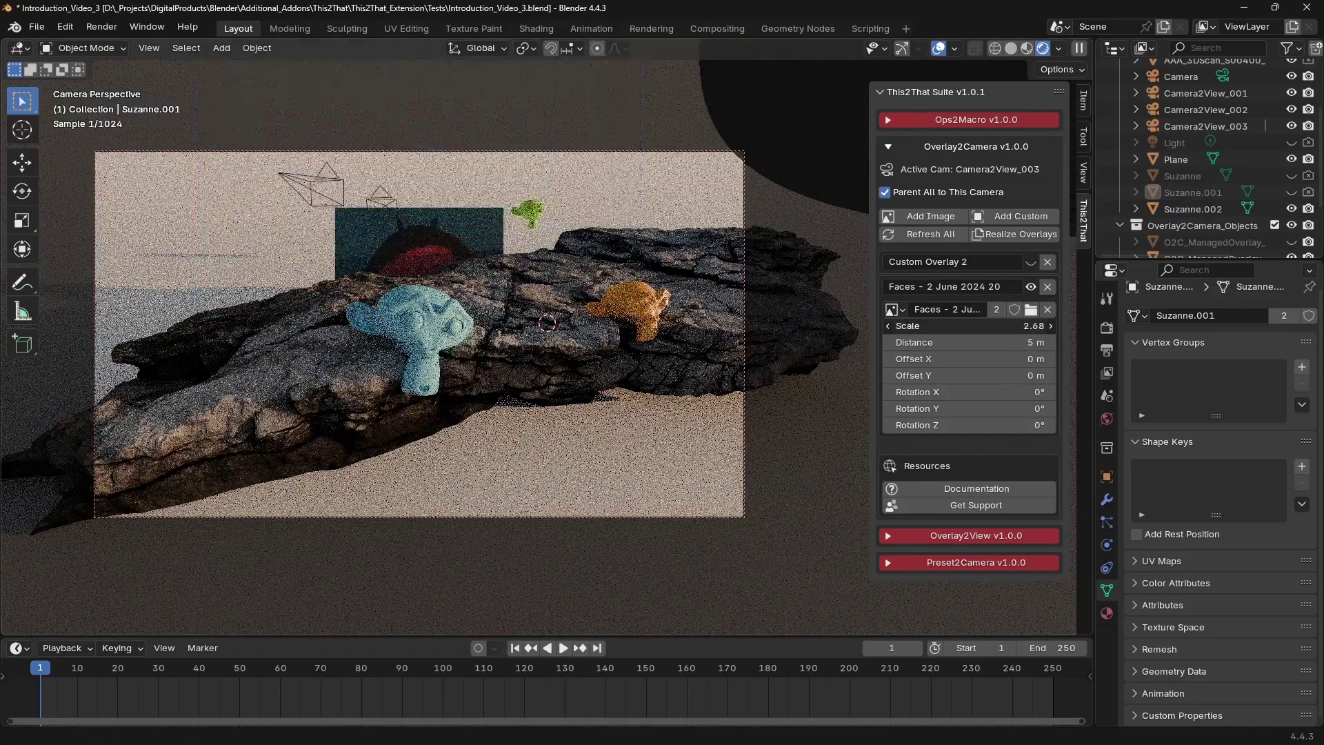
{"action": "left_click_drag", "start_coordinate": [969, 326], "coordinate": [917, 325]}
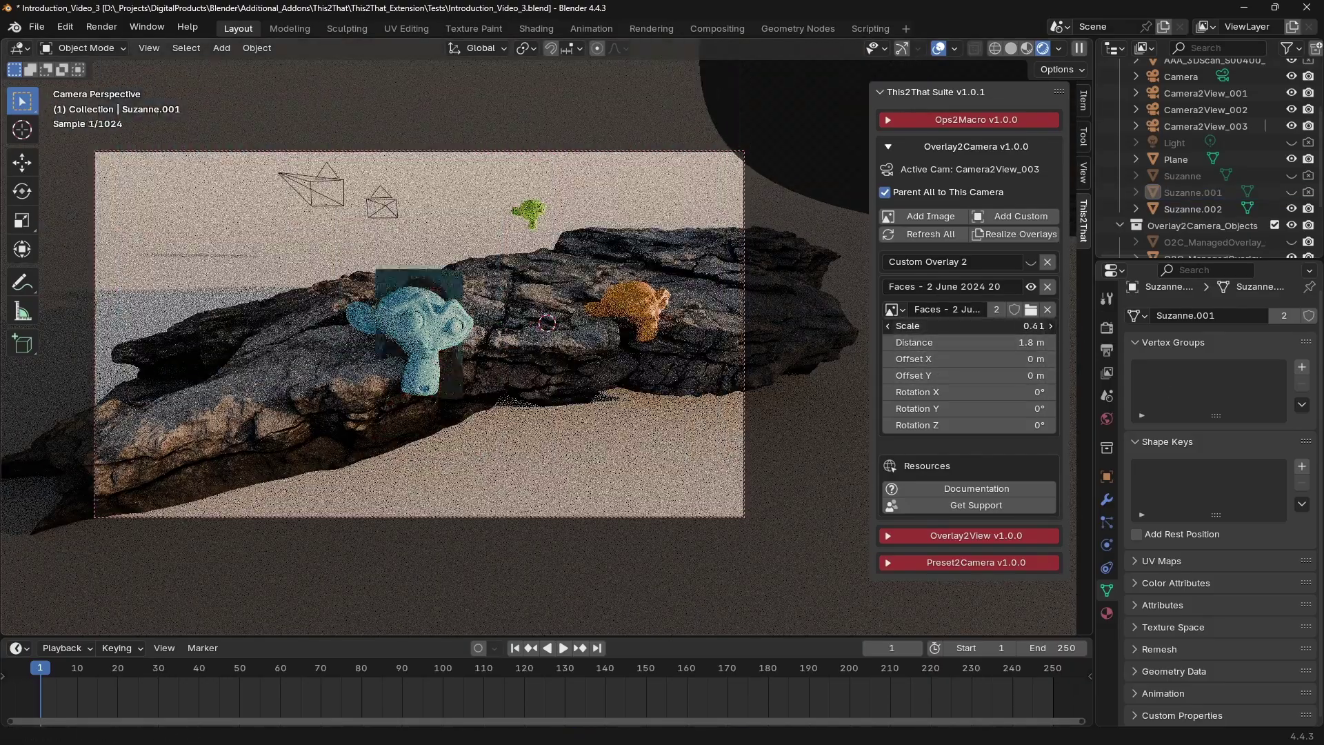
Check that the overlays stay fixed while orbiting, then realize the Faces overlay as a scene object.
{"action": "middle_click_drag", "start_coordinate": [511, 323], "coordinate": [531, 342]}
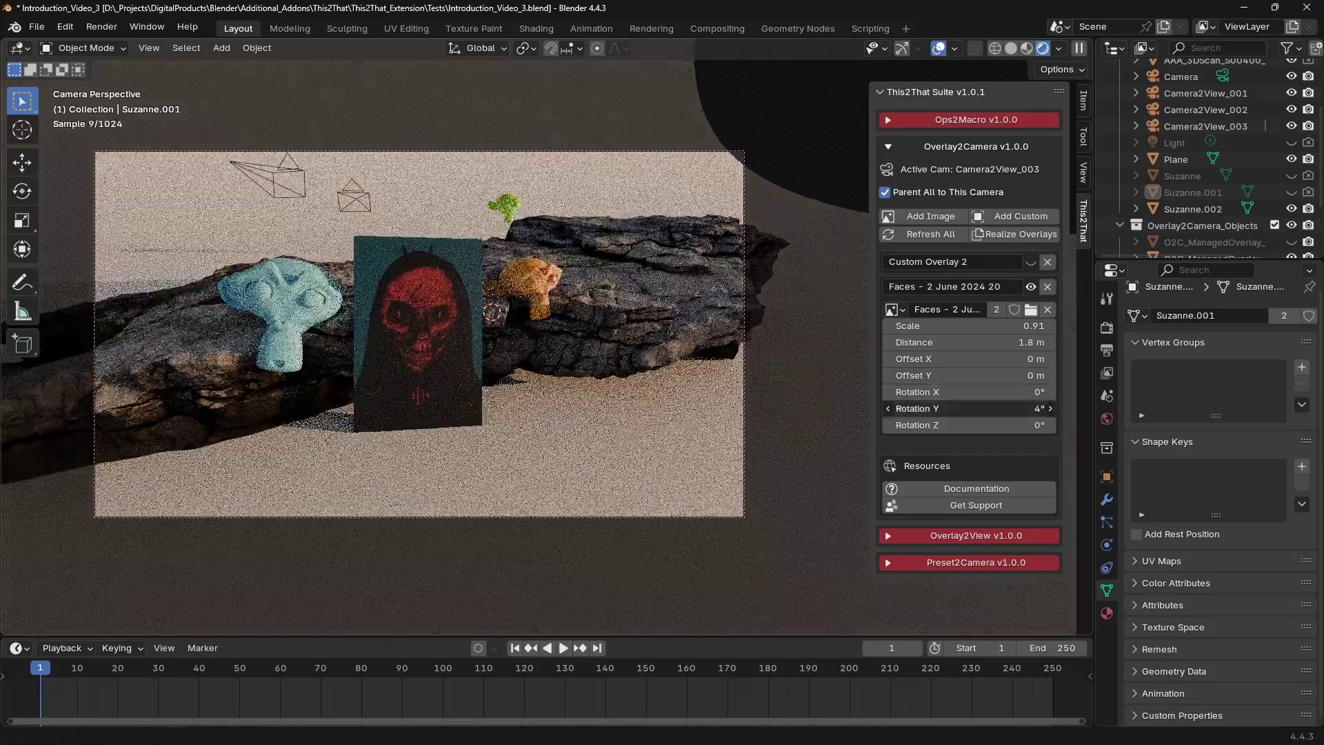
{"action": "key", "text": "ctrl+z"}
{"action": "key", "text": "ctrl+z"}
{"action": "left_click", "coordinate": [1002, 235]}
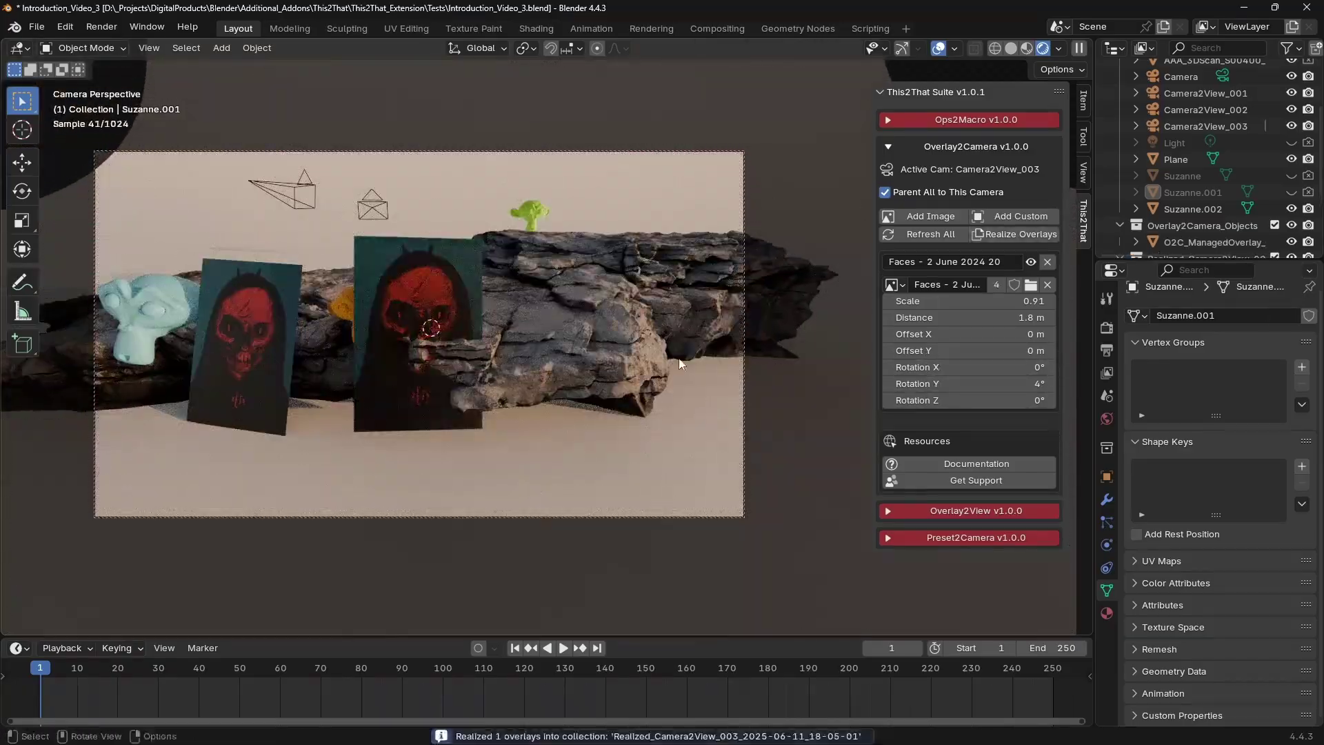
{"action": "middle_click_drag", "start_coordinate": [561, 374], "coordinate": [541, 356]}
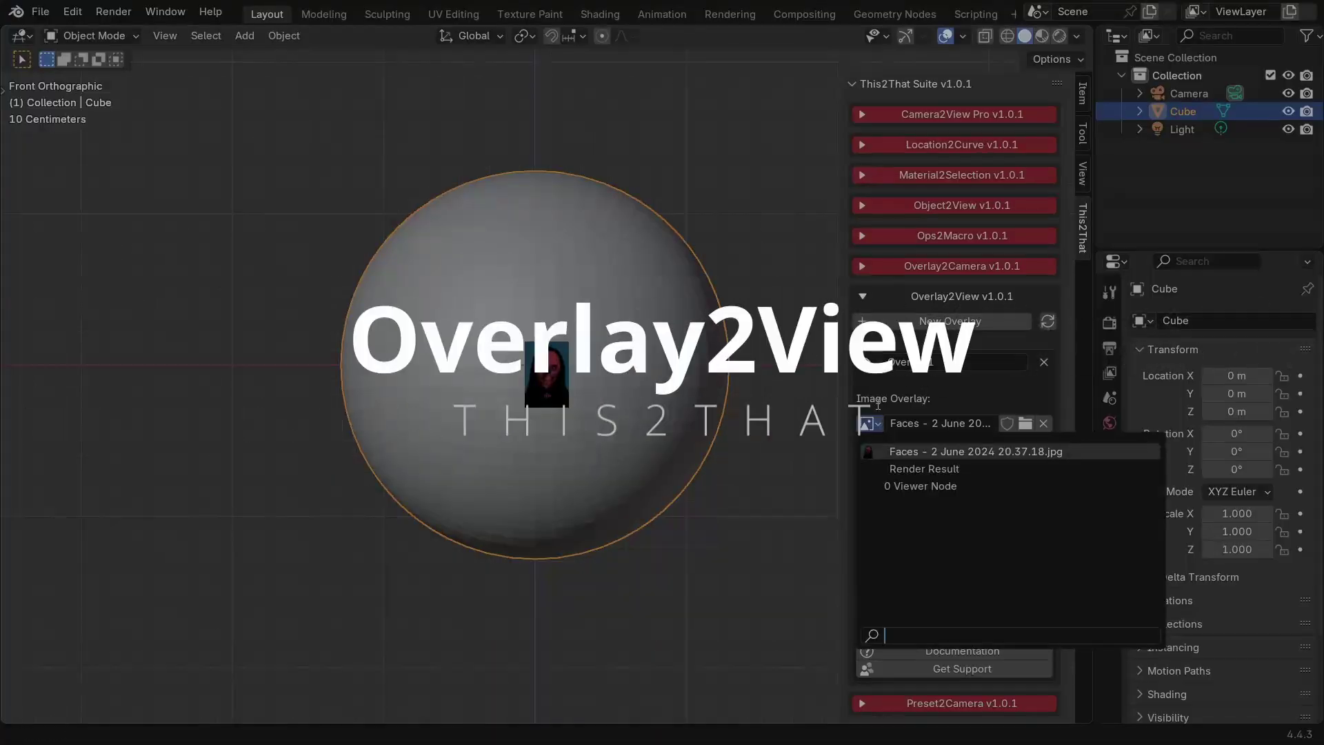
Enlarge the first Faces overlay, place it at the viewport's upper left, and nudge it lower.
{"action": "left_click_drag", "start_coordinate": [954, 448], "coordinate": [1025, 449]}
{"action": "left_click", "coordinate": [168, 266]}
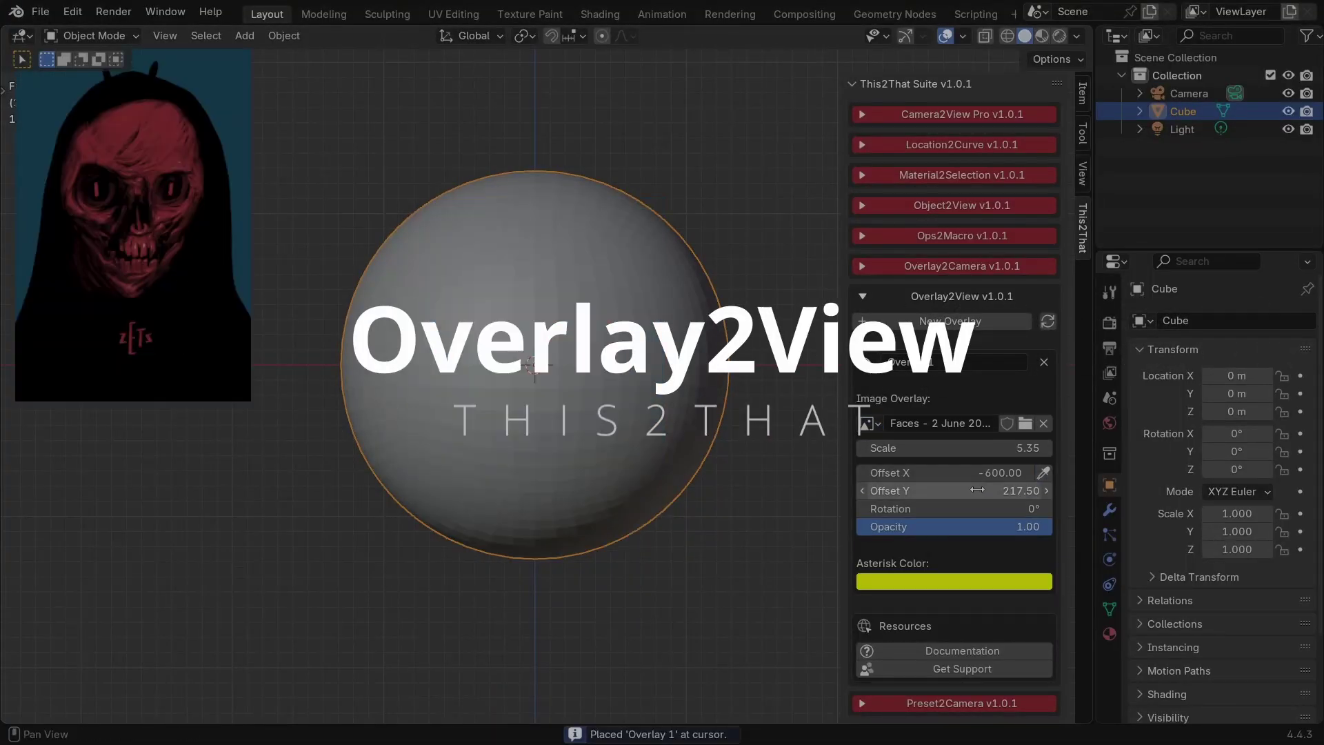
{"action": "left_click_drag", "start_coordinate": [977, 490], "coordinate": [945, 490]}
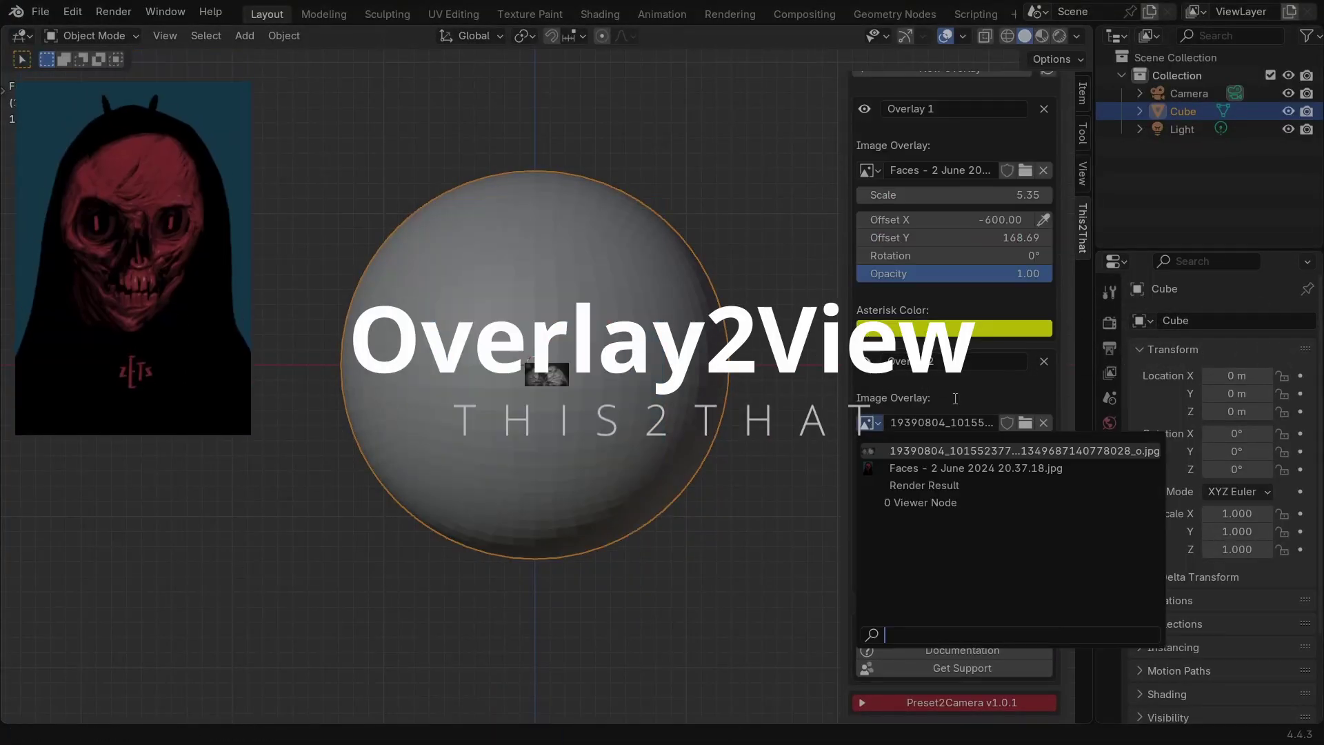
Add a second image overlay at the lower left and shift it slightly right.
{"action": "left_click", "coordinate": [951, 580]}
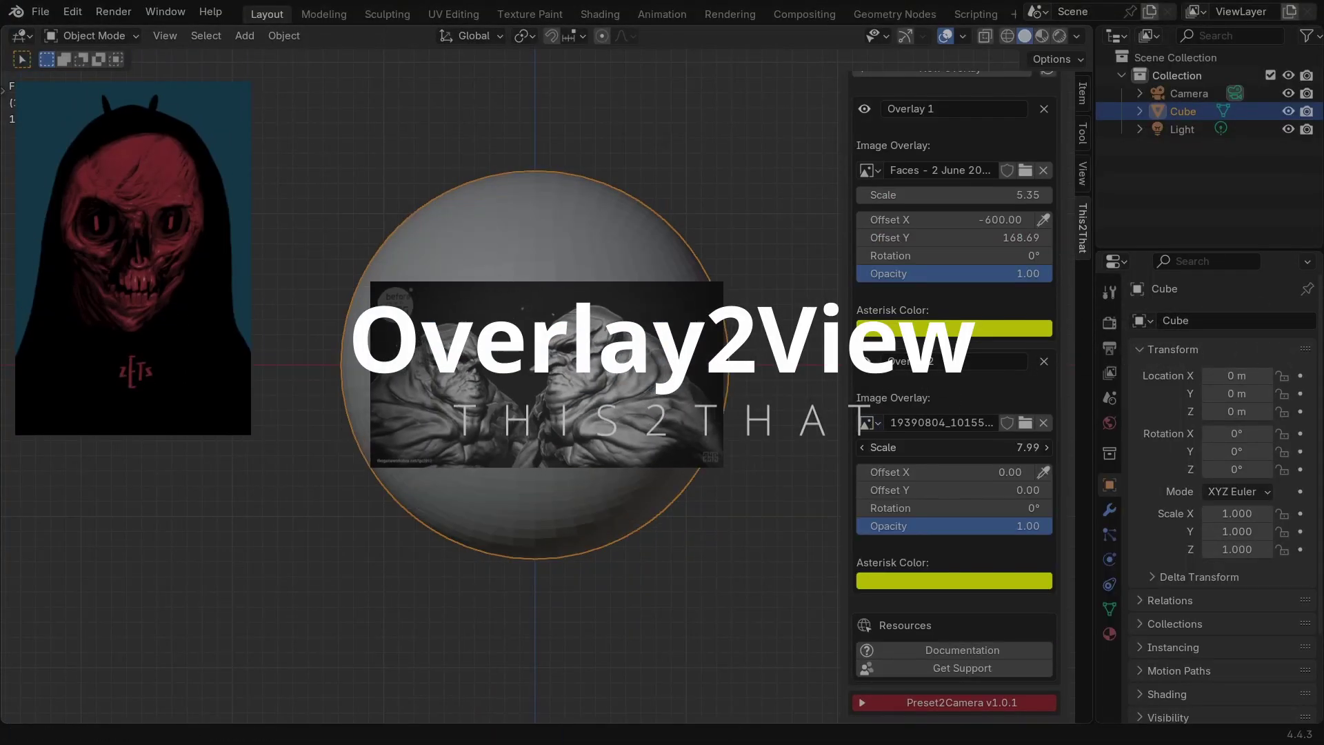
{"action": "left_click", "coordinate": [212, 631]}
{"action": "left_click_drag", "start_coordinate": [156, 589], "coordinate": [186, 589]}
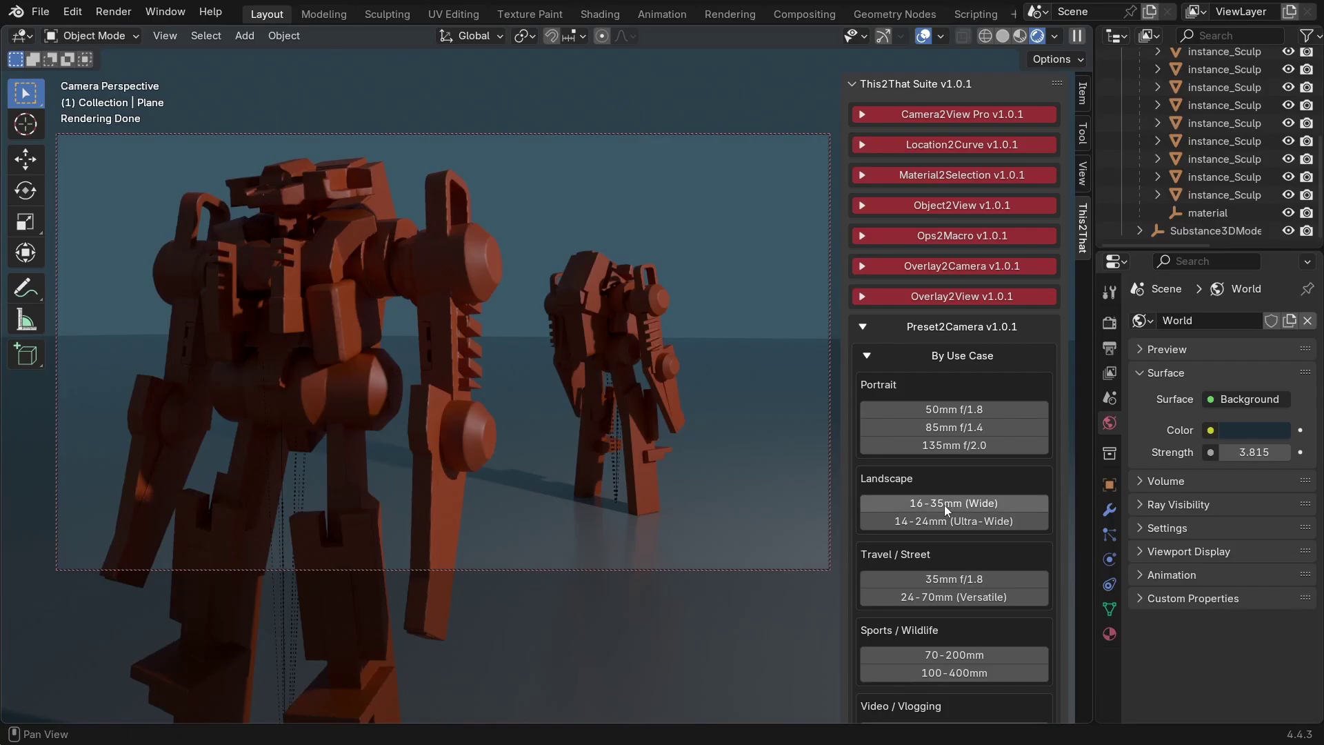
Try the 16-35mm, 35mm f/1.8, 14-24mm and 50mm f/1.8 lens presets on the camera.
{"action": "left_click", "coordinate": [945, 504]}
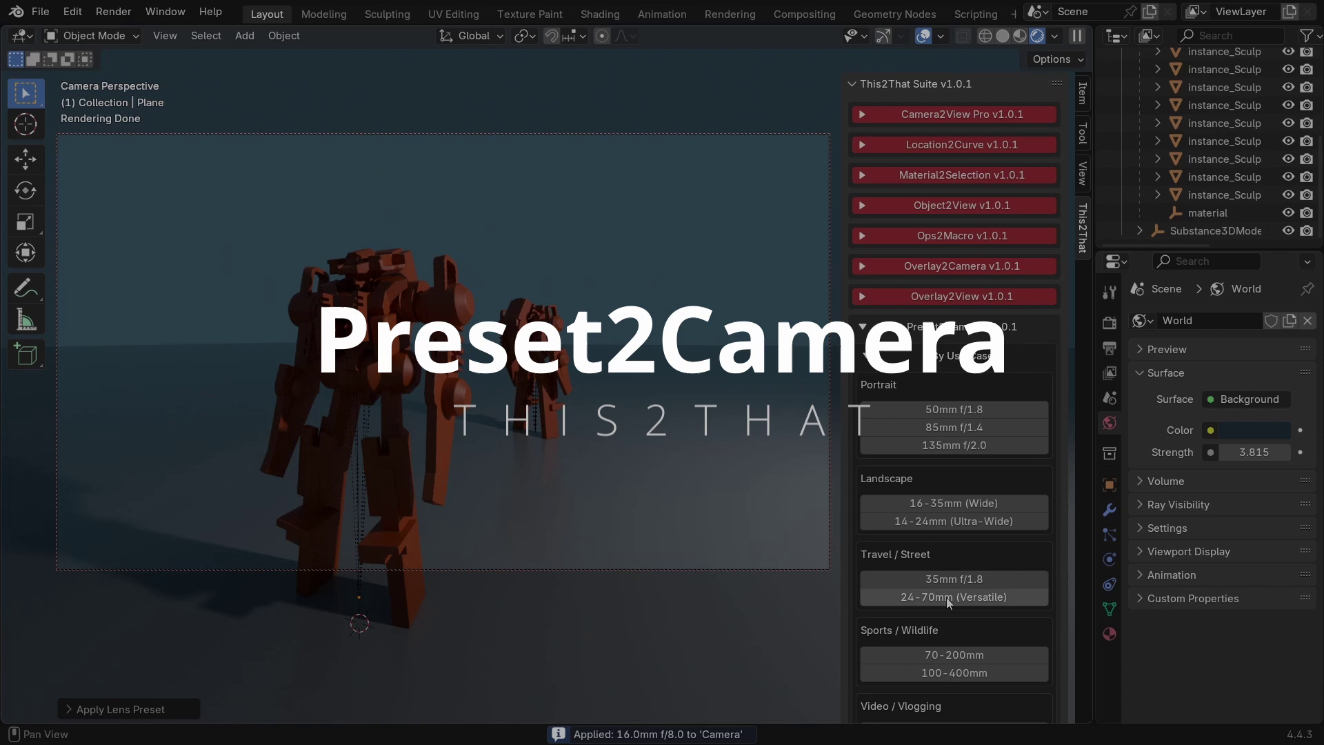
{"action": "left_click", "coordinate": [951, 580]}
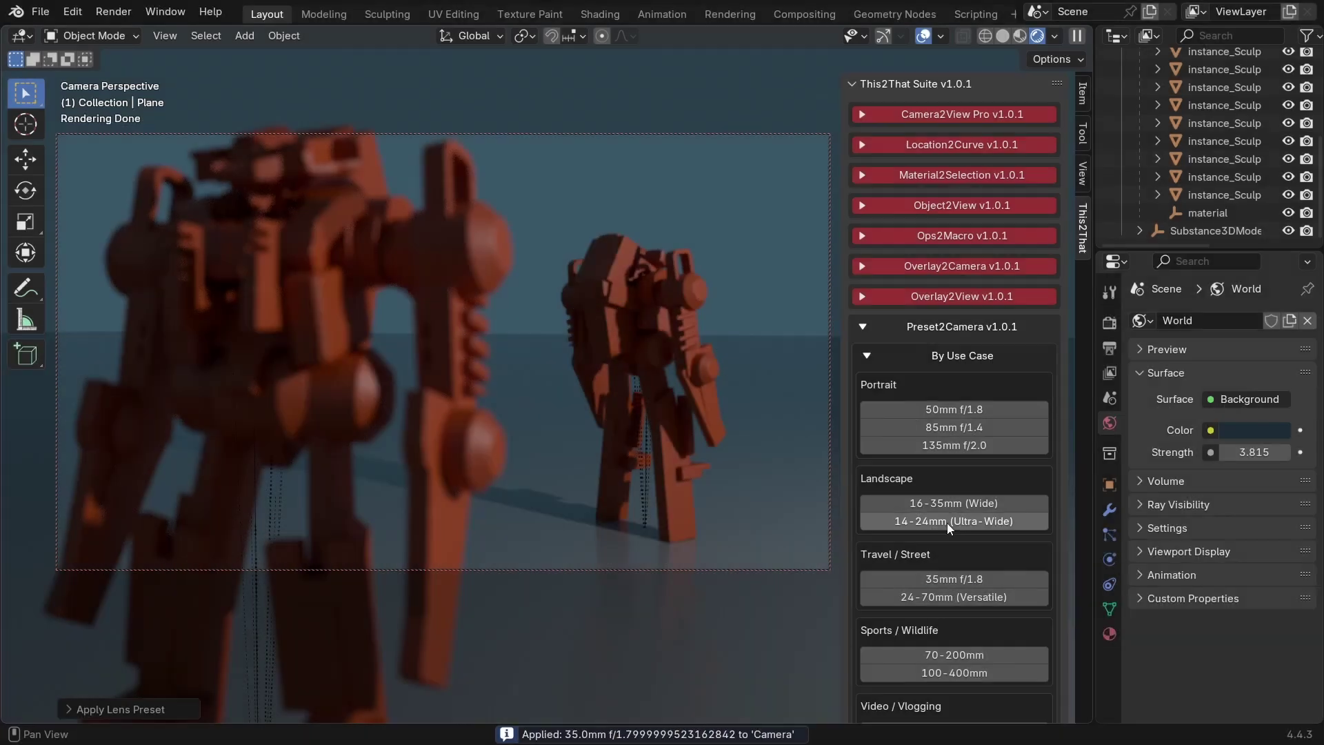
{"action": "left_click", "coordinate": [946, 522]}
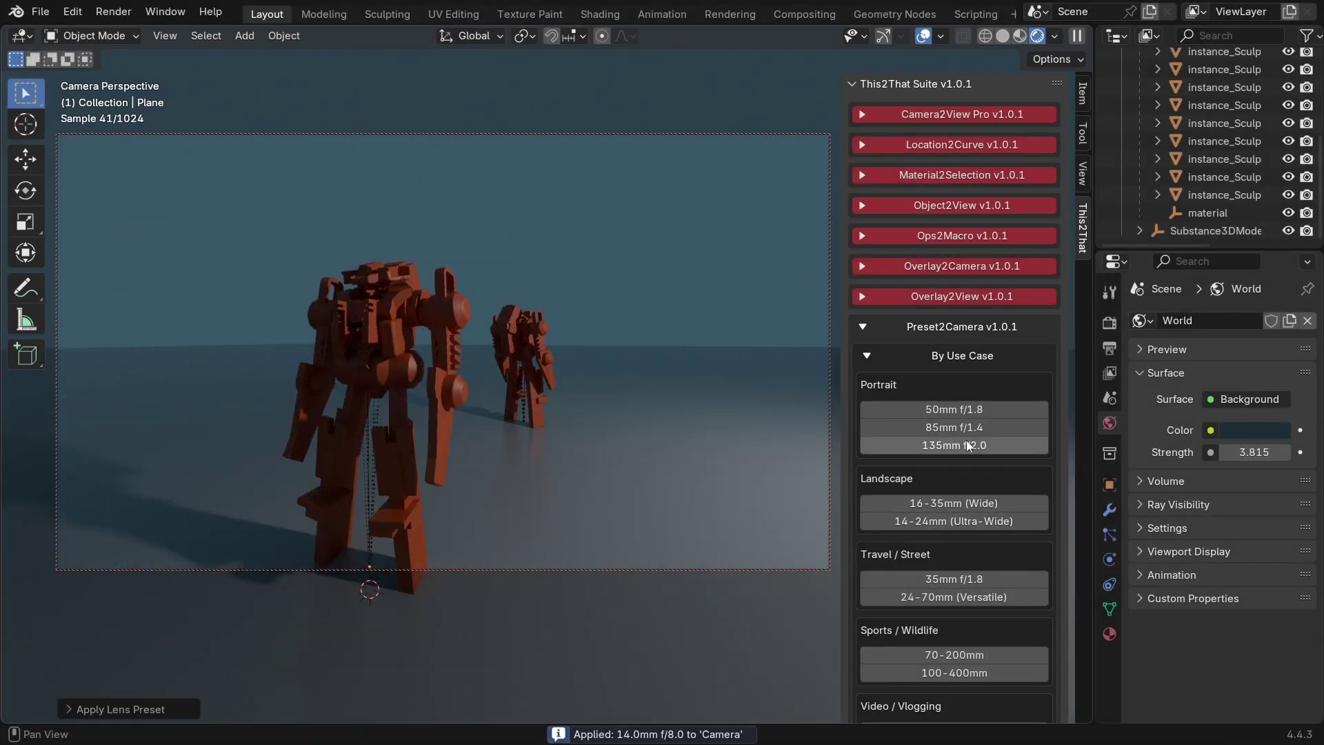
{"action": "left_click", "coordinate": [960, 409]}
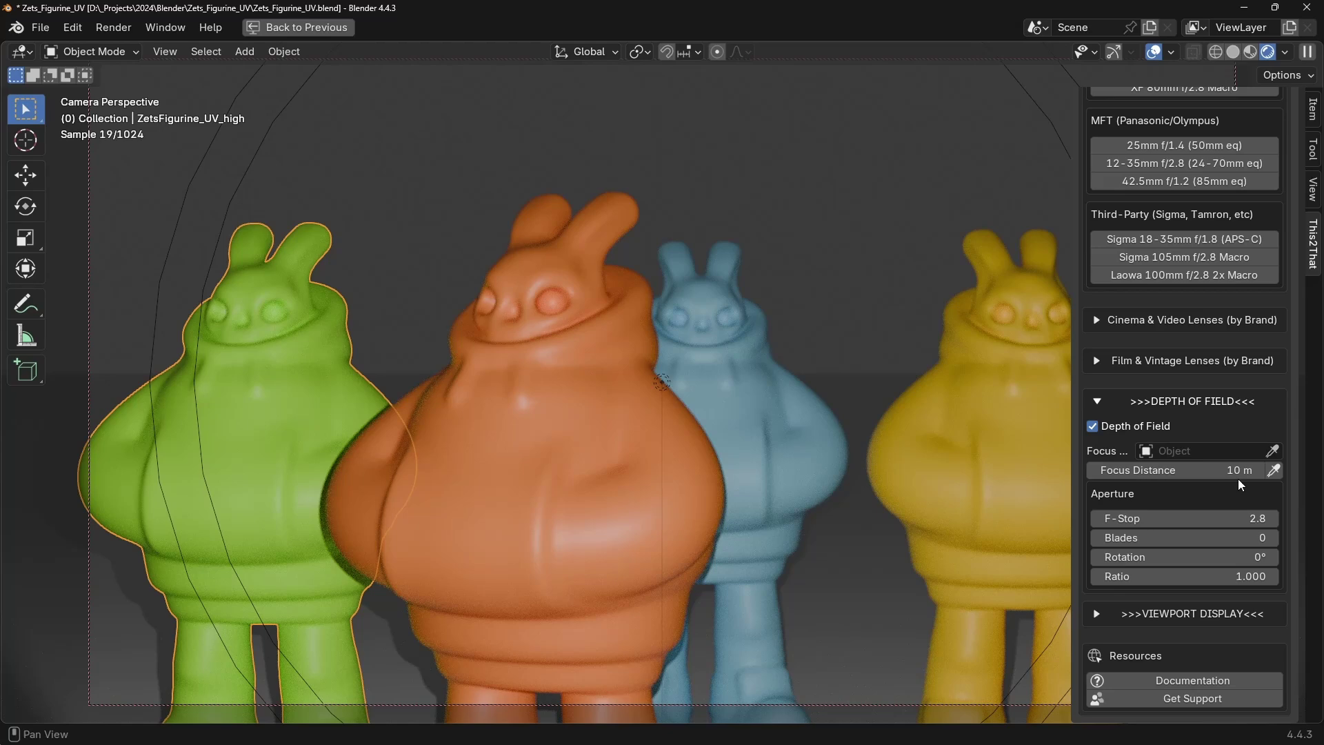
Lower the F-Stop and set the focus distance with the eyedropper on the figurines.
{"action": "left_click_drag", "start_coordinate": [1172, 518], "coordinate": [1214, 518]}
{"action": "left_click", "coordinate": [547, 304]}
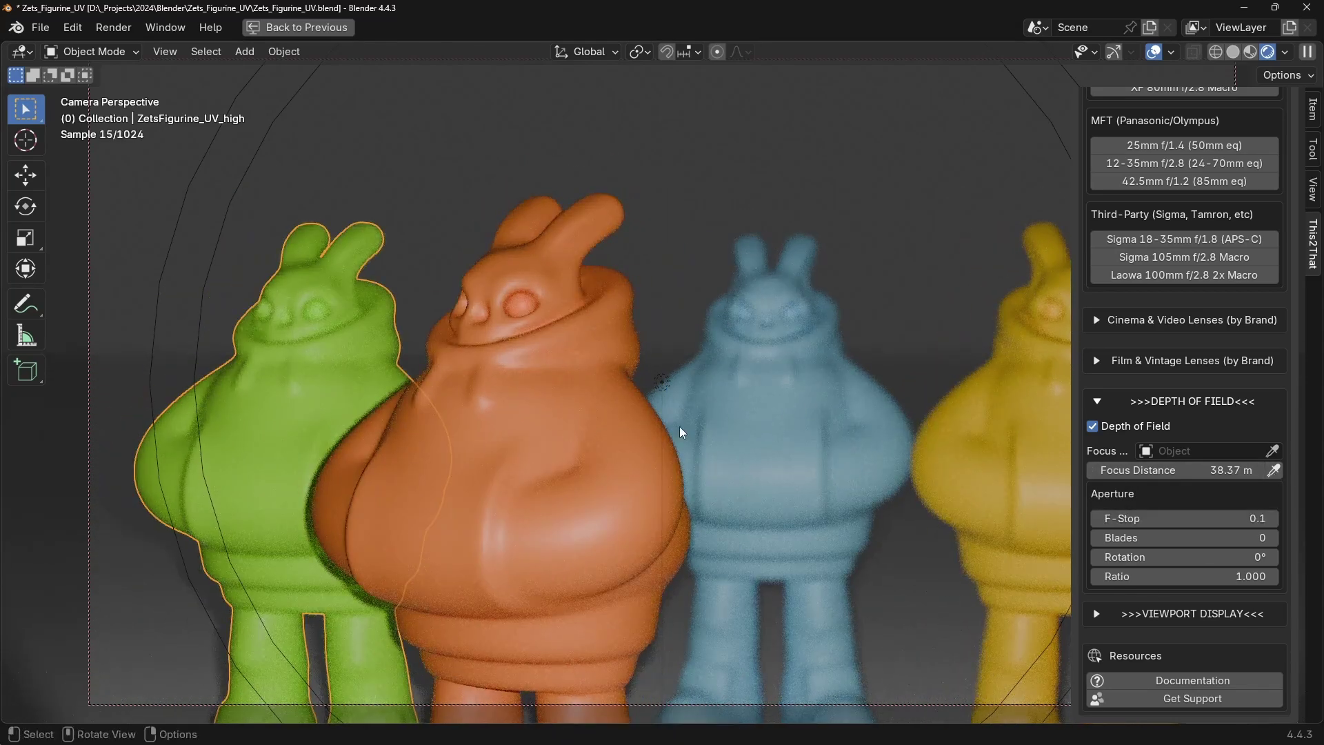
{"action": "scroll", "coordinate": [683, 433], "scroll_direction": "up", "scroll_amount": 2}
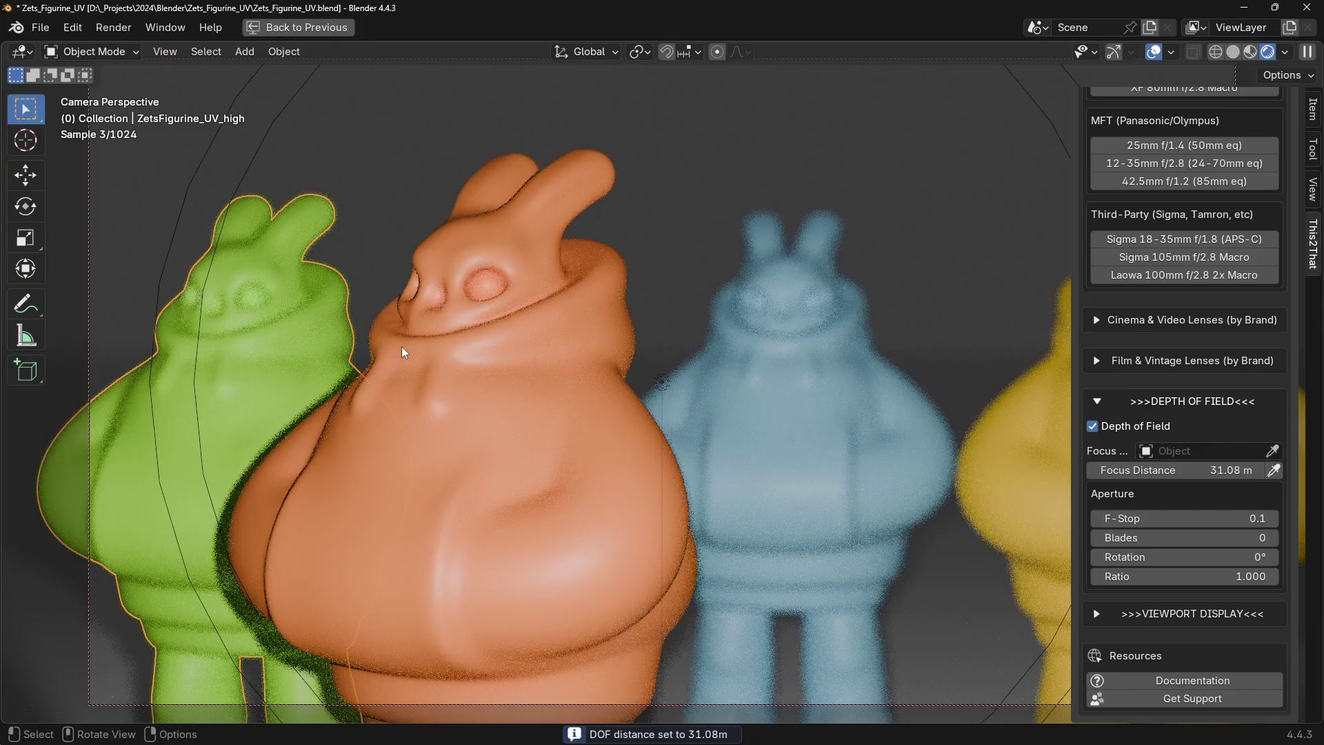
{"action": "middle_click_drag", "start_coordinate": [642, 531], "coordinate": [851, 570]}
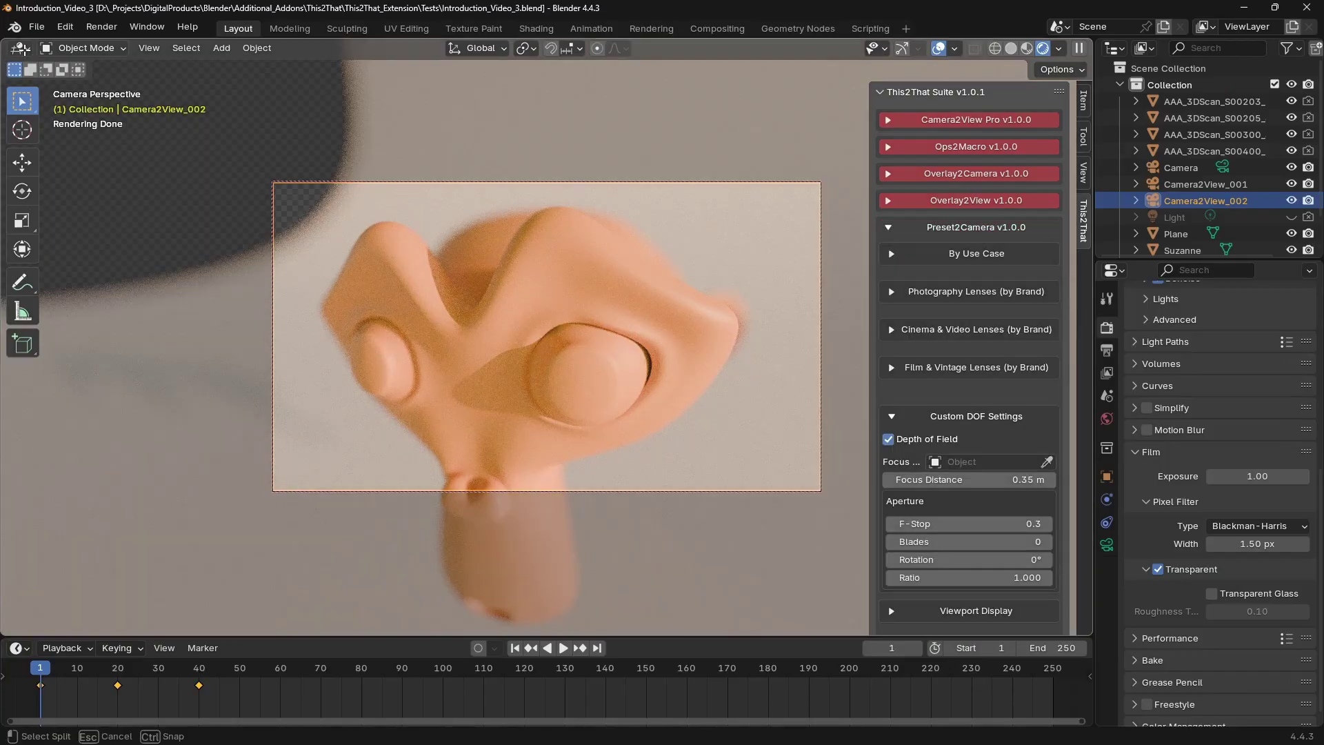
Split the viewport and apply the Canon EF 24-70mm, then the Canon RF 85mm brand lens presets.
{"action": "left_click_drag", "start_coordinate": [393, 296], "coordinate": [419, 296]}
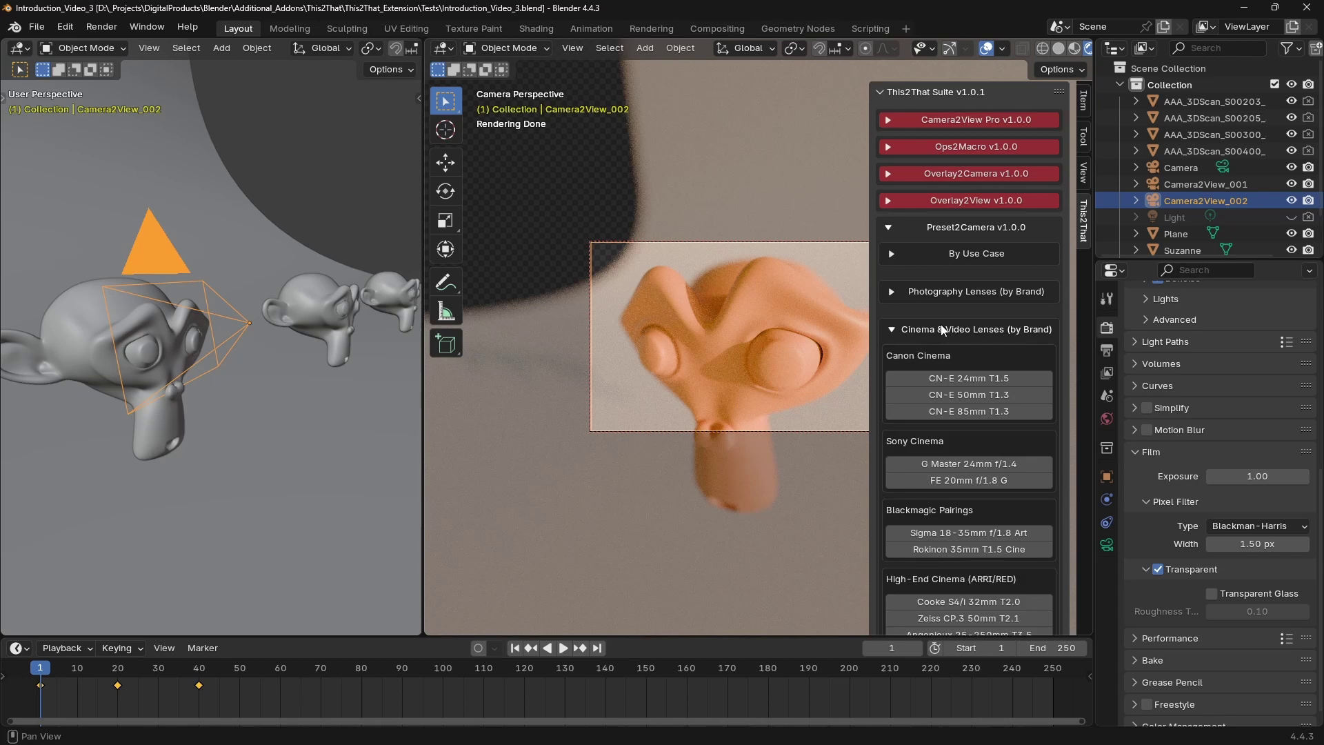
{"action": "left_click", "coordinate": [938, 291]}
{"action": "scroll", "coordinate": [958, 289], "scroll_direction": "down", "scroll_amount": 2}
{"action": "left_click", "coordinate": [965, 292]}
{"action": "left_click", "coordinate": [960, 308]}
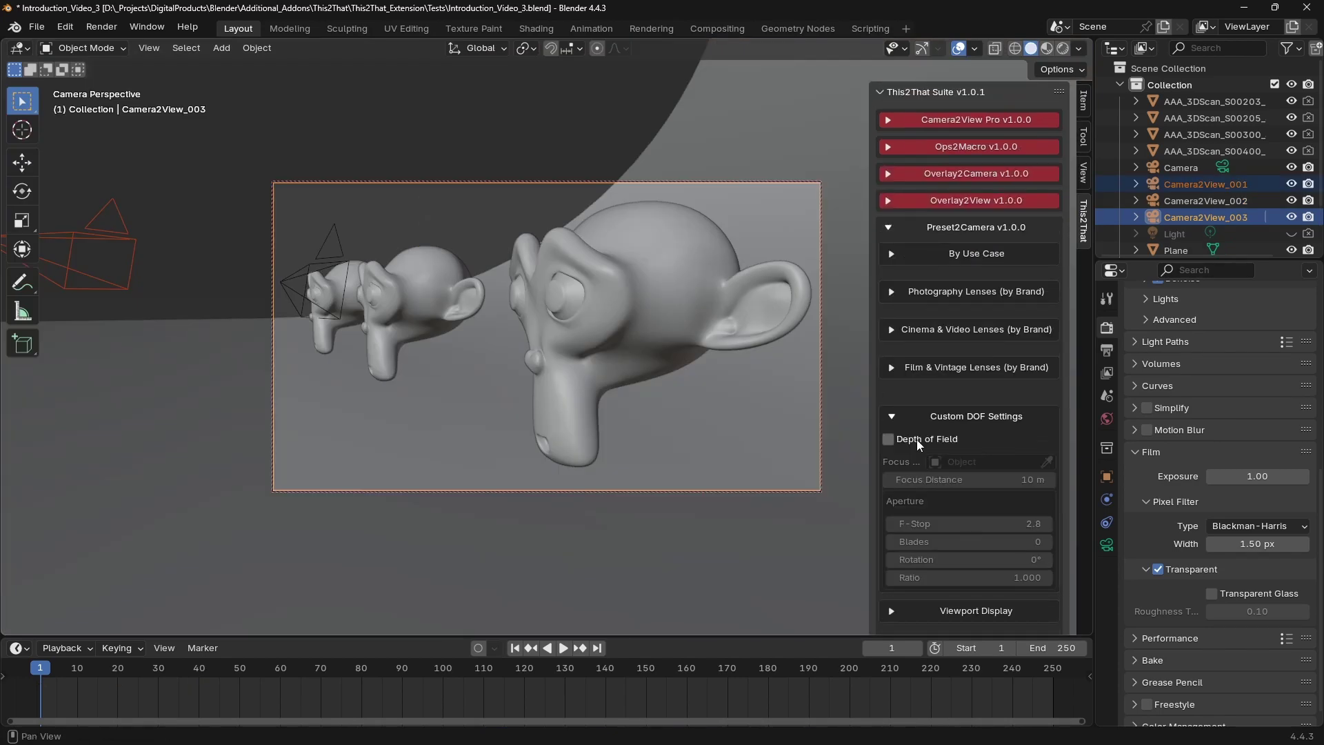
Apply the 100-400mm telephoto use-case preset and reframe Camera2View_003 on the monkeys.
{"action": "left_click", "coordinate": [930, 255]}
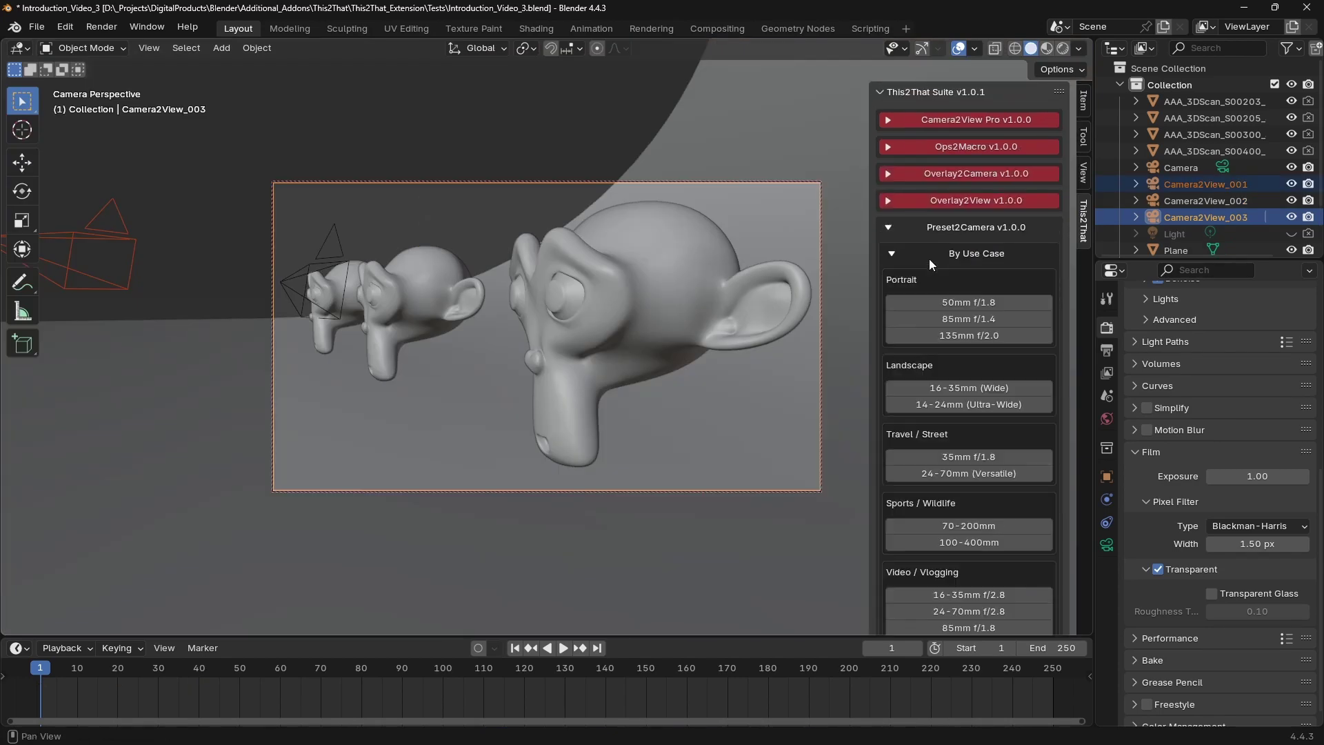
{"action": "left_click", "coordinate": [971, 542]}
{"action": "middle_click_drag", "start_coordinate": [574, 396], "coordinate": [666, 330]}
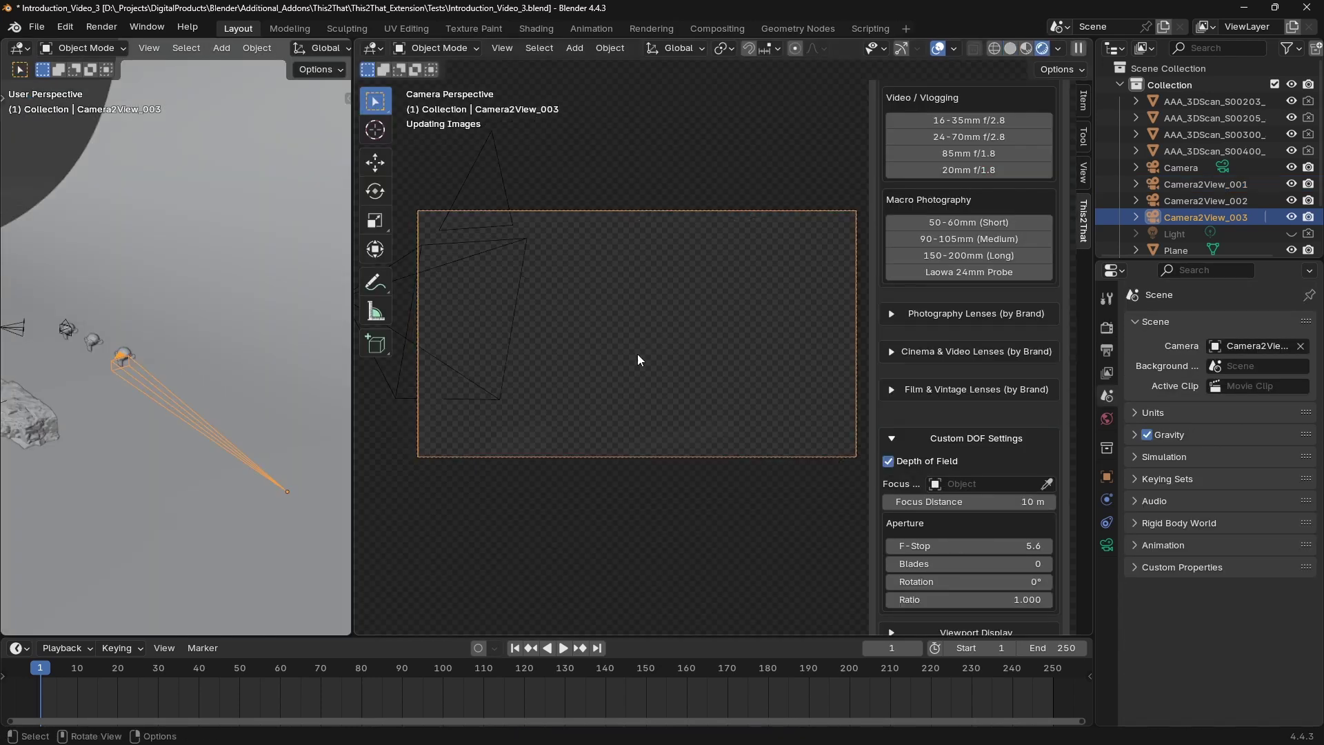
{"action": "scroll", "coordinate": [911, 489], "scroll_direction": "down", "scroll_amount": 8}
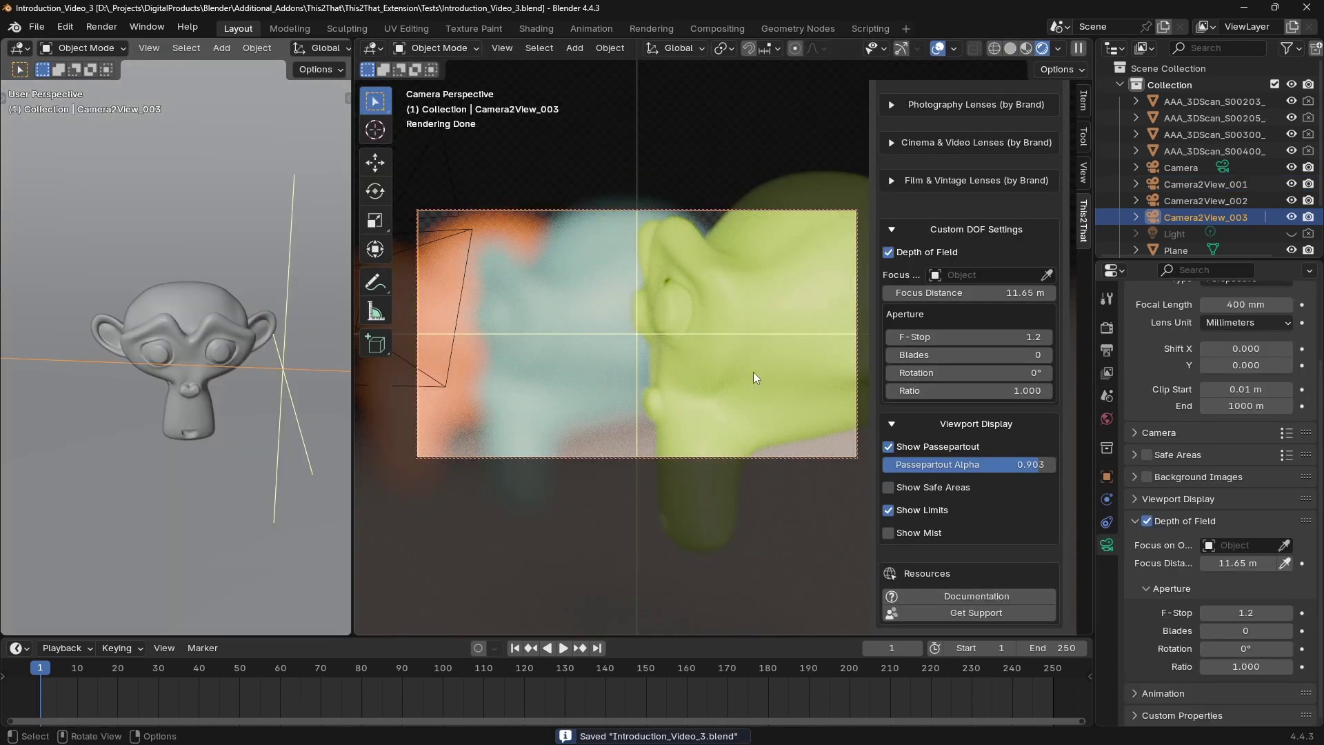
{"action": "middle_click_drag", "start_coordinate": [753, 371], "coordinate": [721, 392], "text": "shift"}
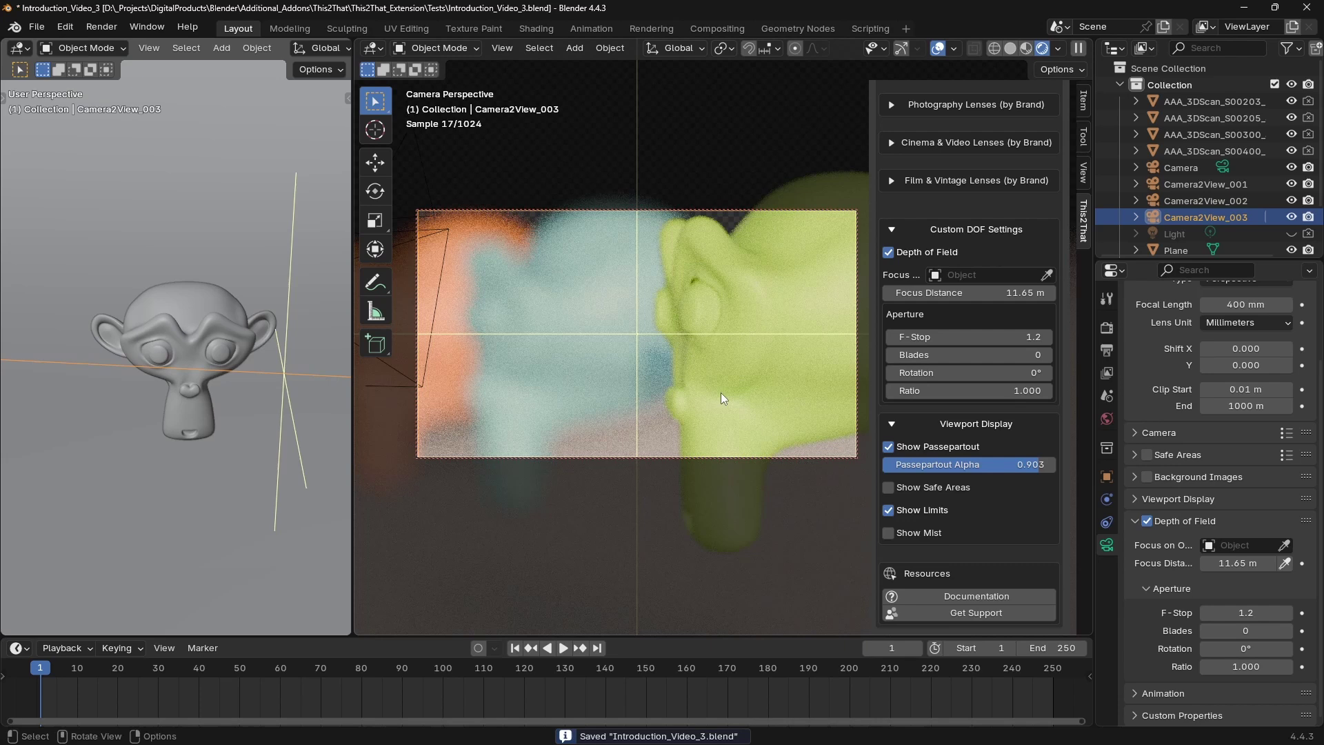
{"action": "scroll", "coordinate": [999, 502], "scroll_direction": "up", "scroll_amount": 10}
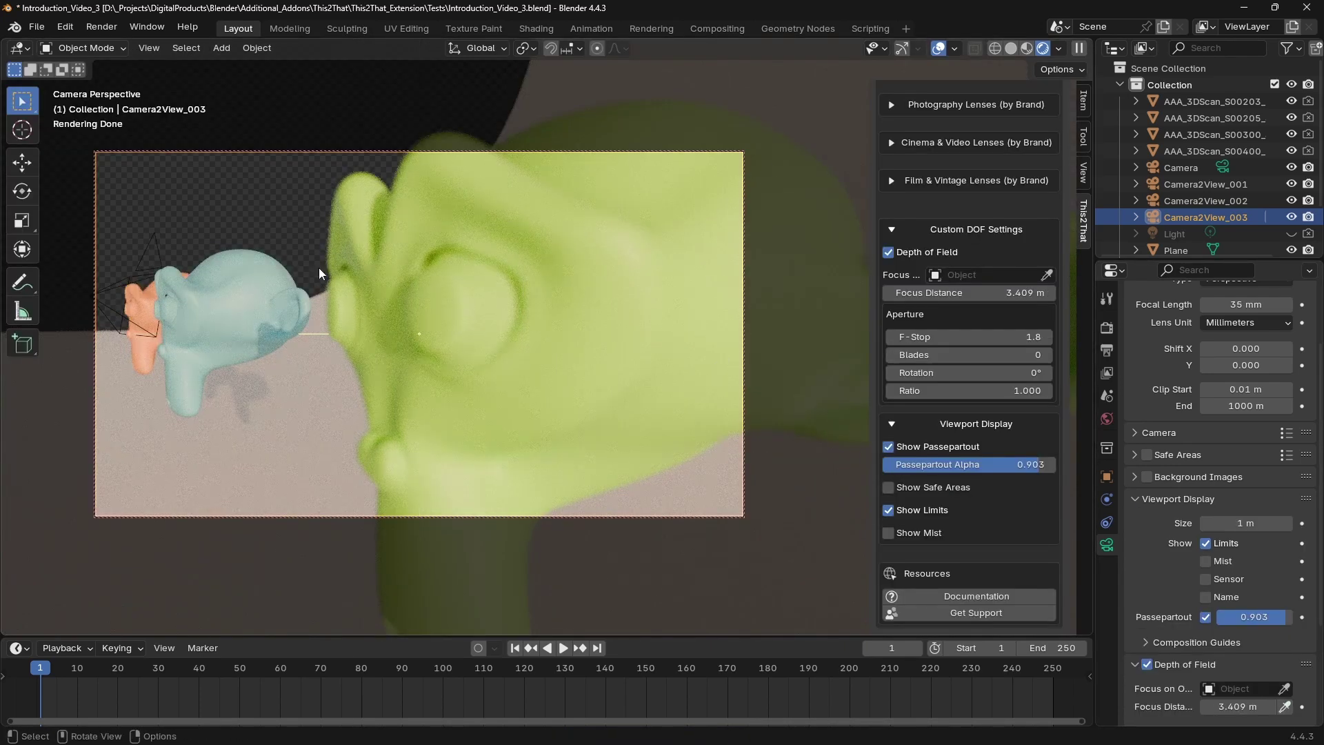
{"action": "scroll", "coordinate": [924, 276], "scroll_direction": "up", "scroll_amount": 10}
Switch from the 135mm f/2.0 to the 14mm ultra-wide preset and drop F-Stop to 0.1.
{"action": "left_click", "coordinate": [951, 308]}
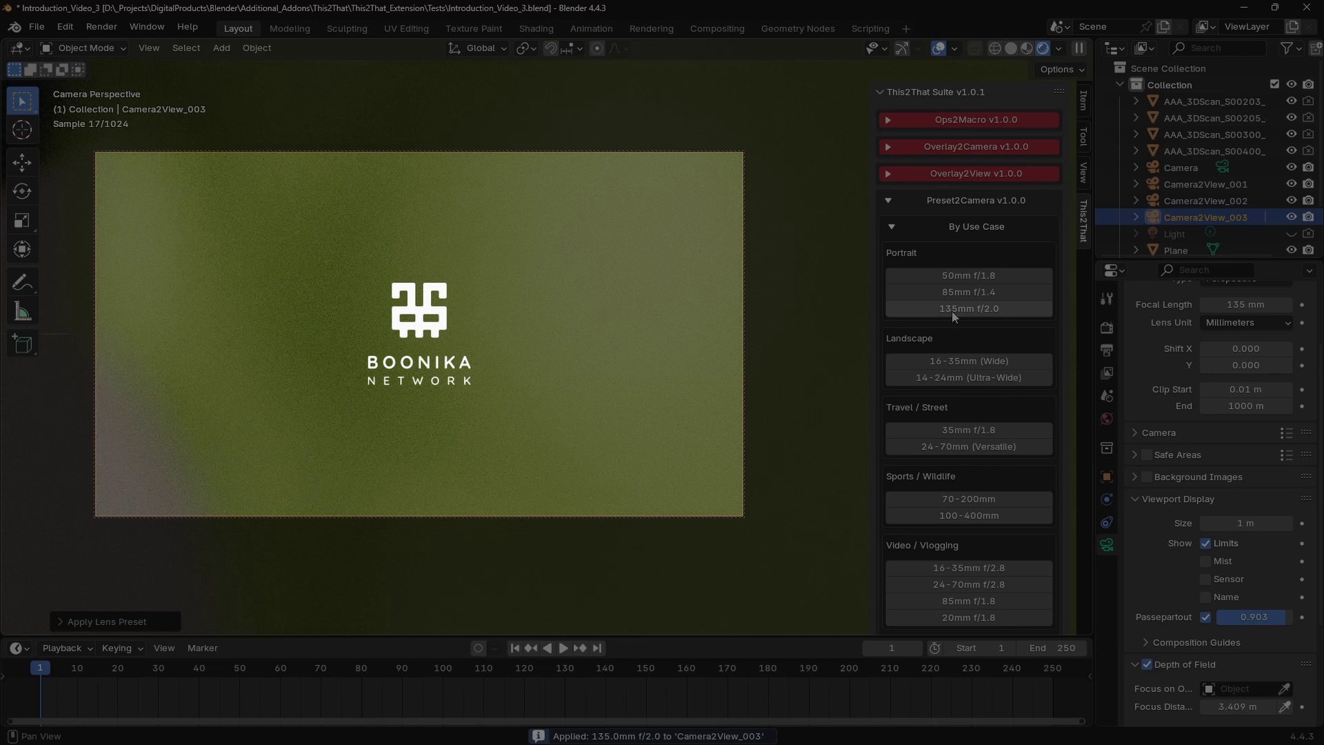
{"action": "left_click", "coordinate": [969, 377]}
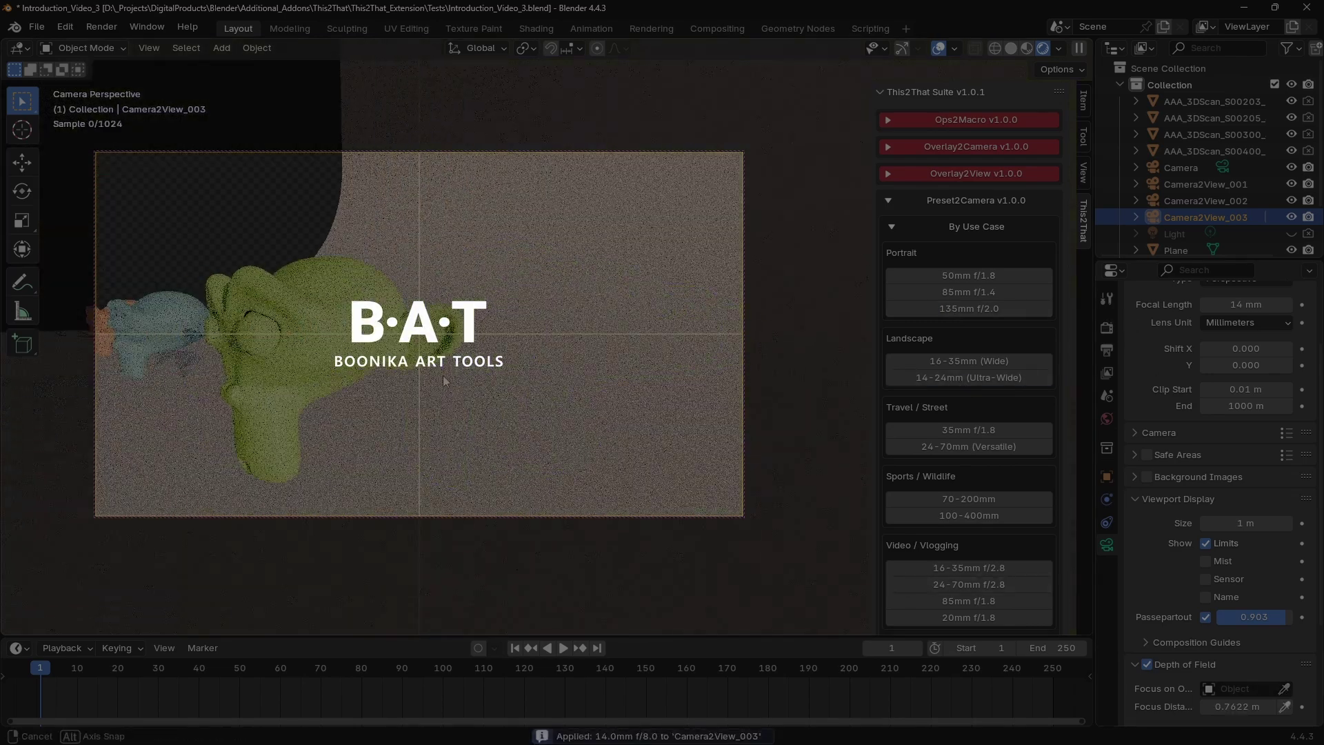
{"action": "scroll", "coordinate": [970, 426], "scroll_direction": "down", "scroll_amount": 15}
{"action": "scroll", "coordinate": [970, 426], "scroll_direction": "down", "scroll_amount": 5}
{"action": "left_click_drag", "start_coordinate": [970, 336], "coordinate": [897, 337]}
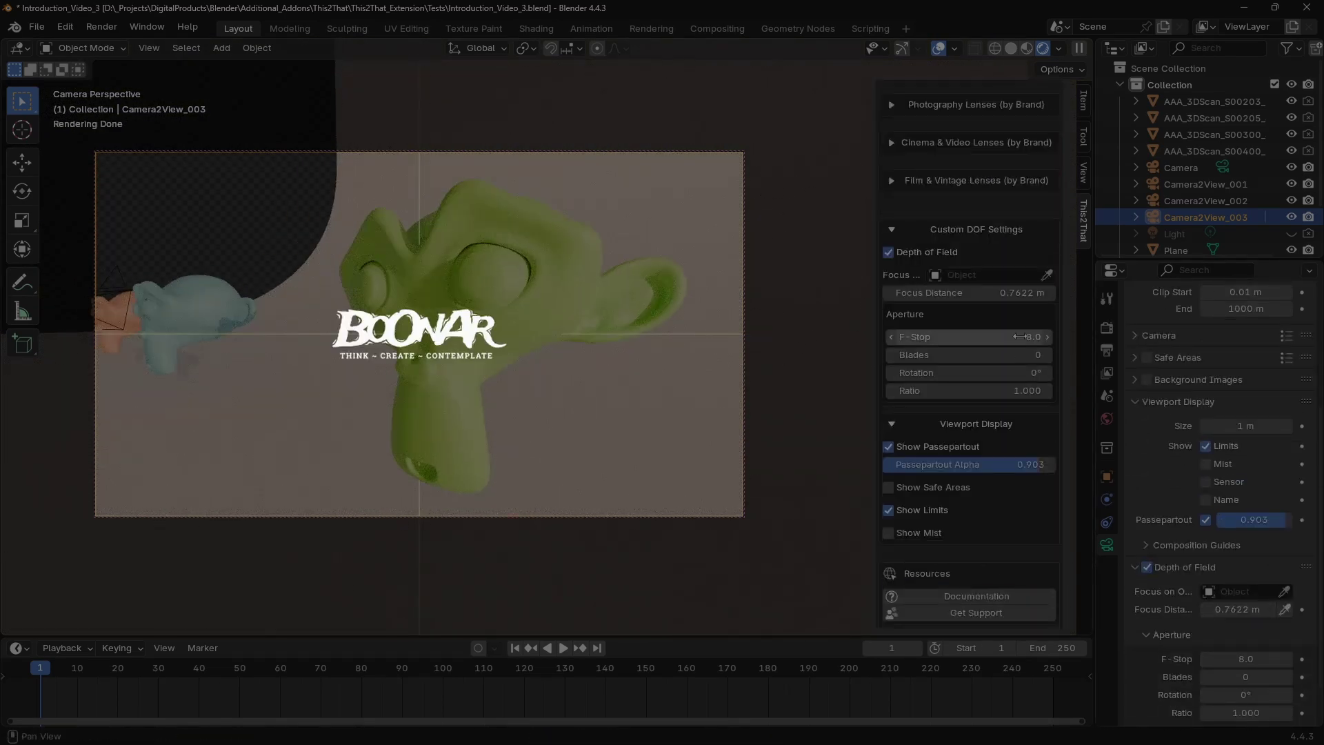
{"action": "mouse_move", "coordinate": [970, 293]}
{"action": "left_mouse_down"}
{"action": "mouse_move", "coordinate": [931, 293]}
{"action": "mouse_move", "coordinate": [955, 292]}
{"action": "left_mouse_up"}
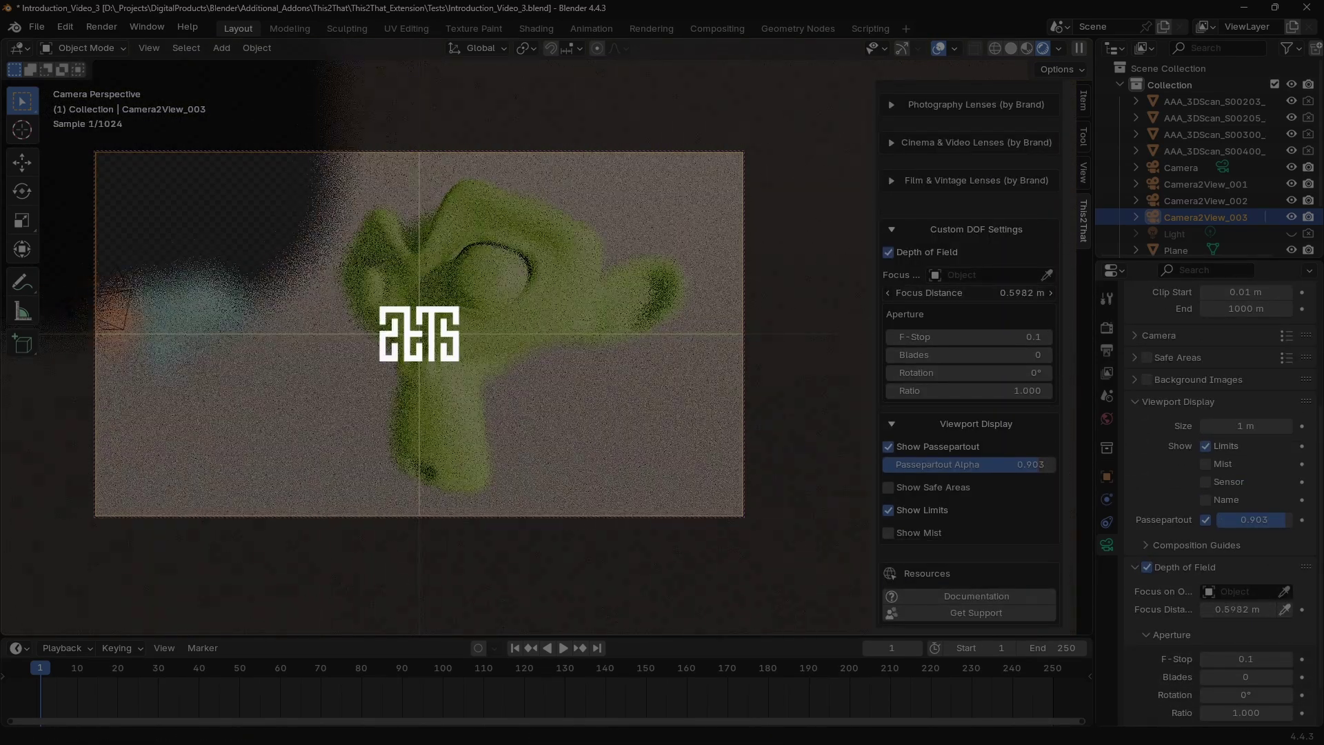